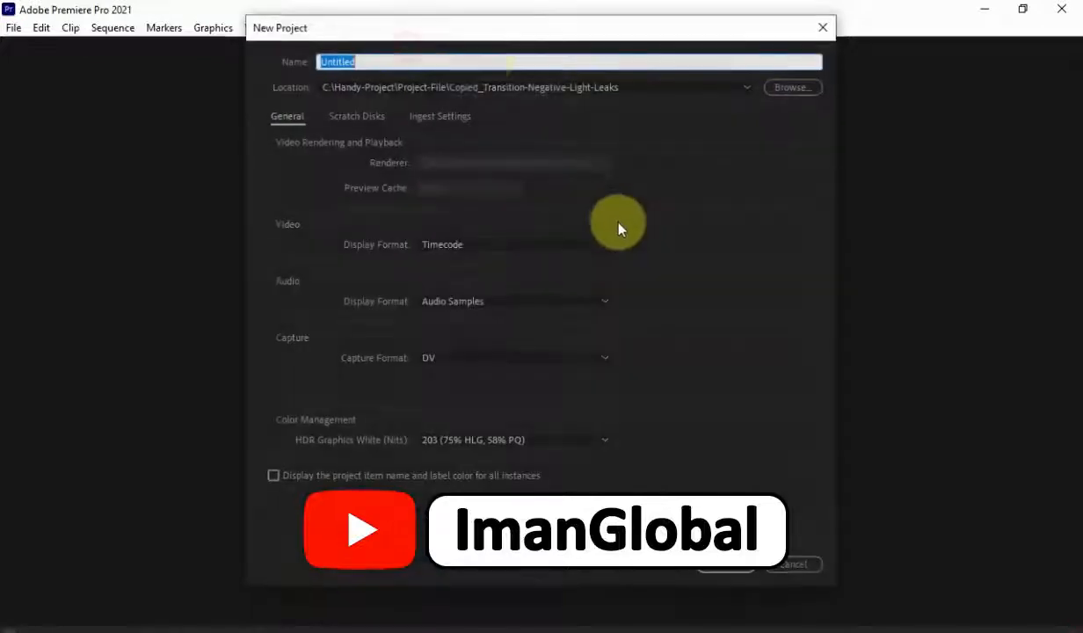
Step: Create a new project named Circle in the Copied_Transition-Negative-Light-Leaks folder, keeping the default general settings
left_click_drag(486, 37, 515, 110)
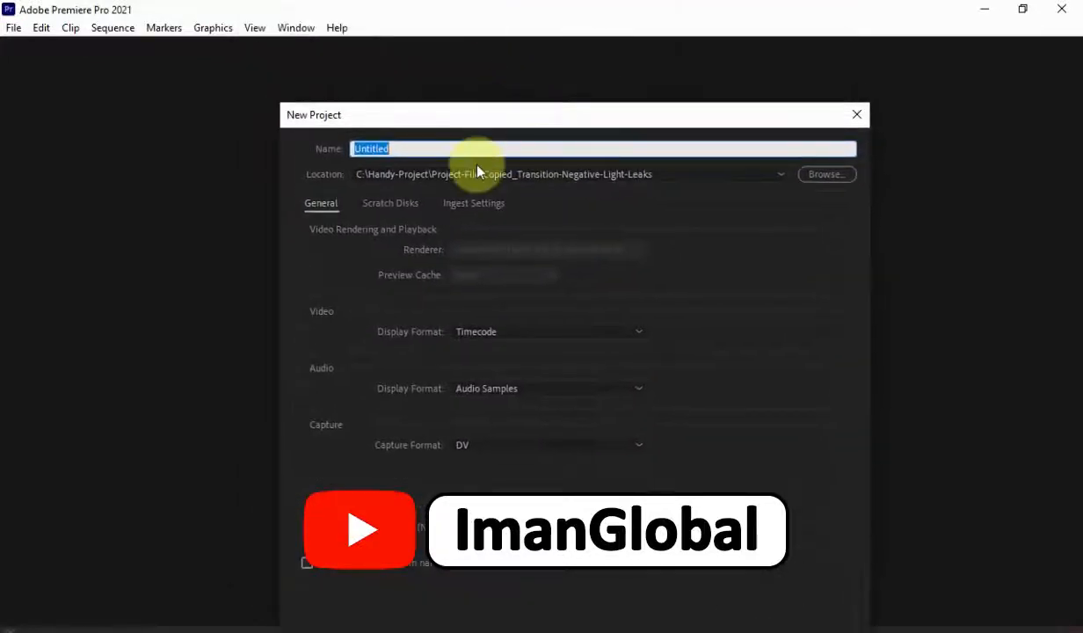
type("Circle")
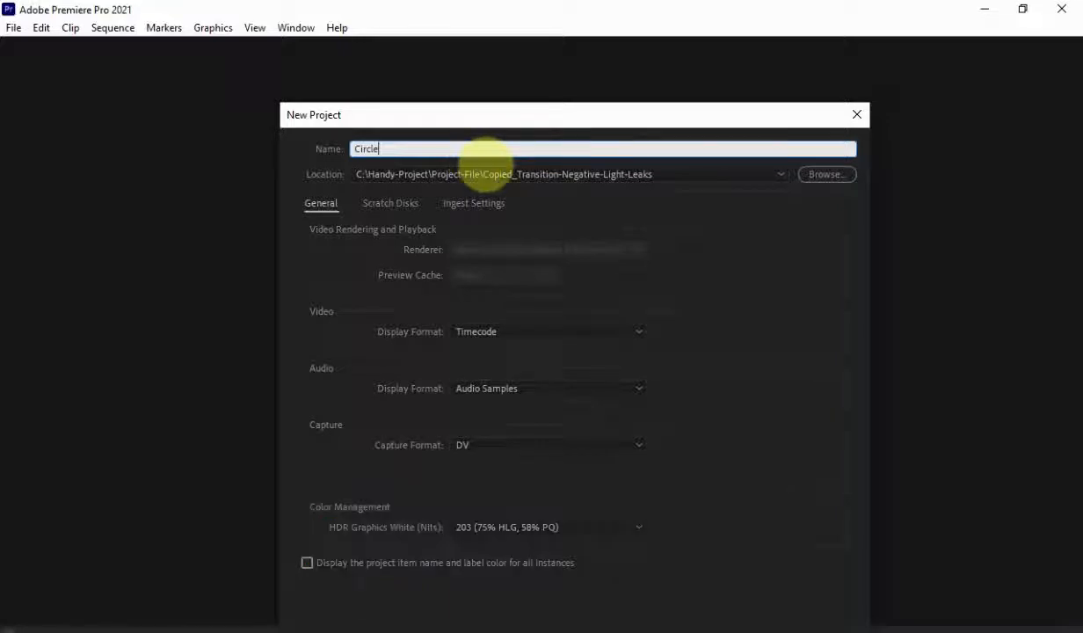
left_click(822, 174)
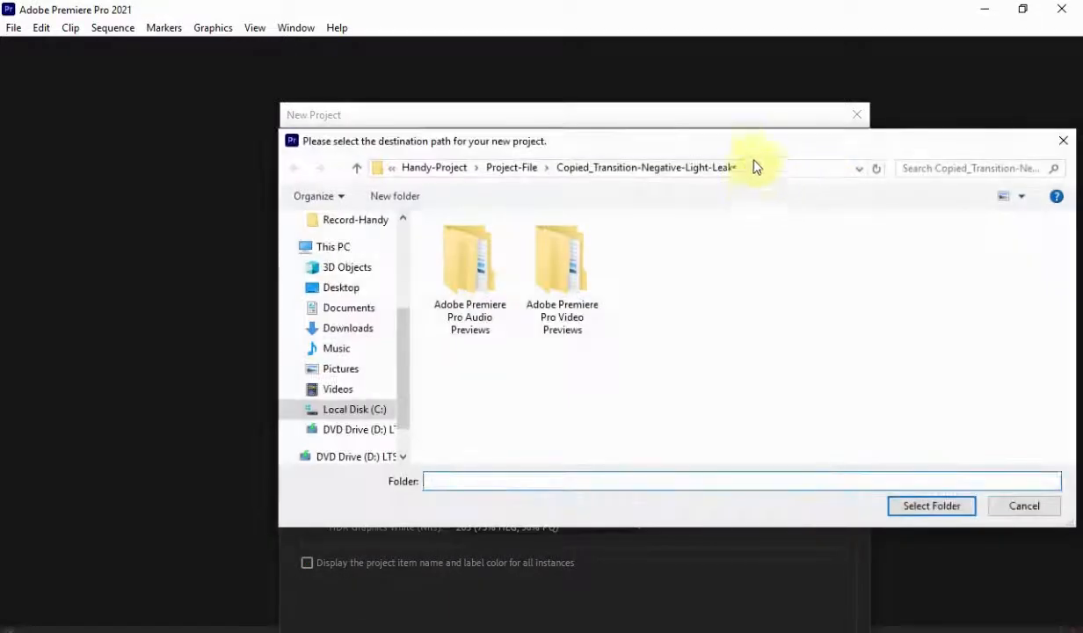
left_click_drag(743, 158, 615, 151)
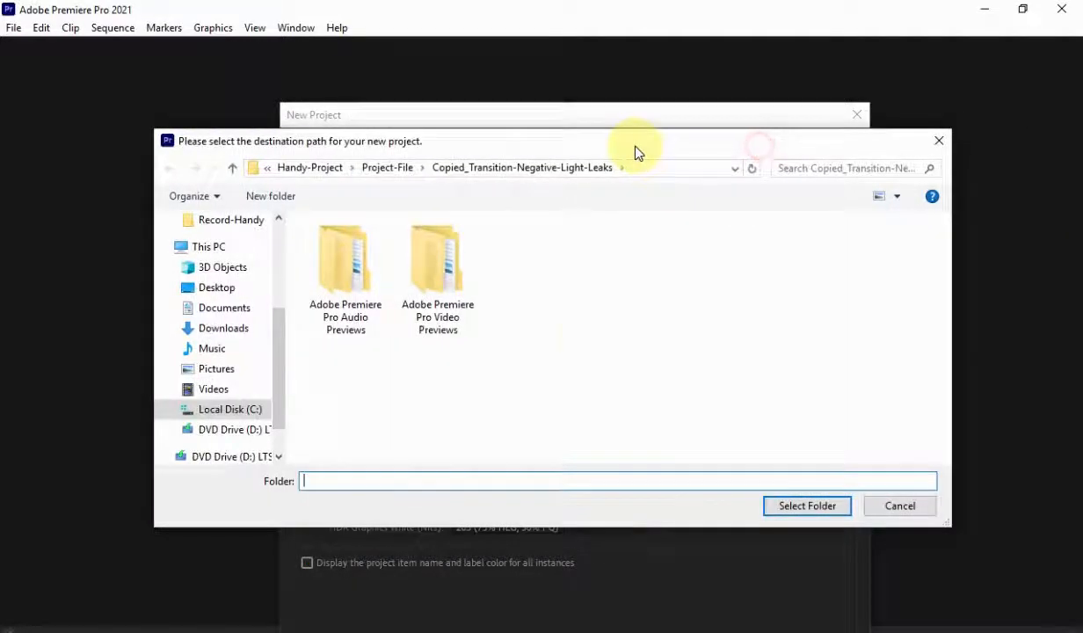
left_click(809, 508)
left_click_drag(744, 121, 745, 33)
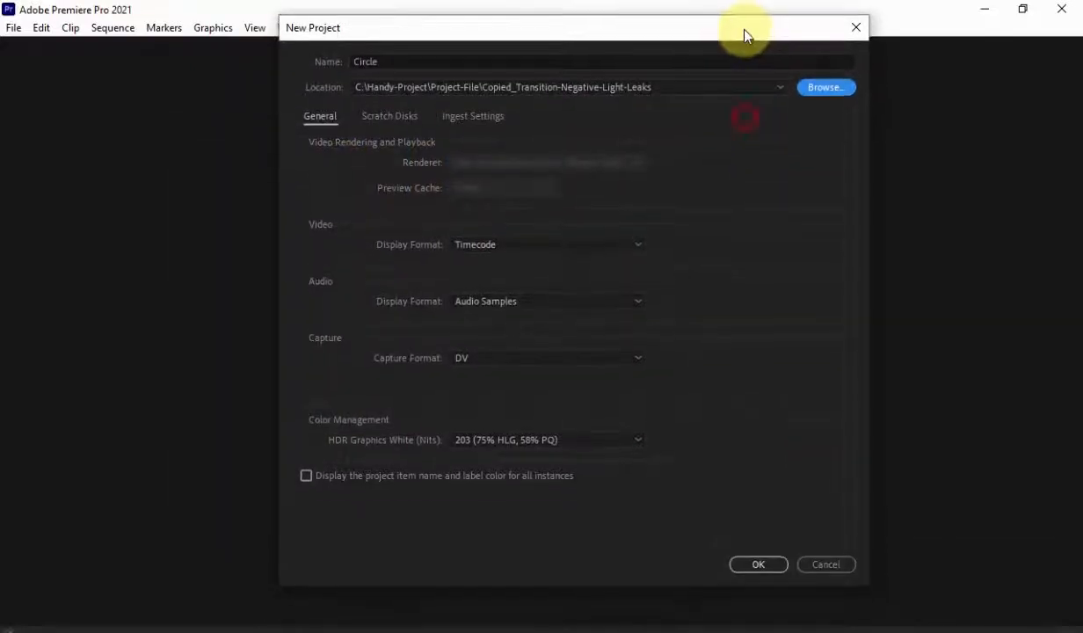
left_click(758, 565)
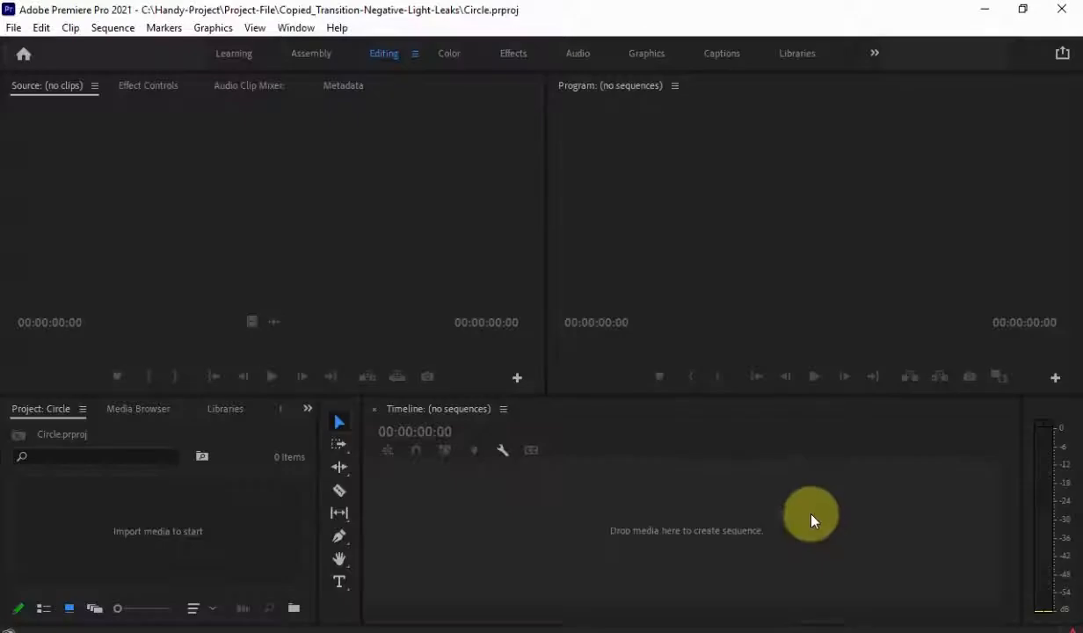
Step: Import the Pexels JPG portrait of the woman in the red beret from the Footage folder
left_click_drag(510, 393, 515, 369)
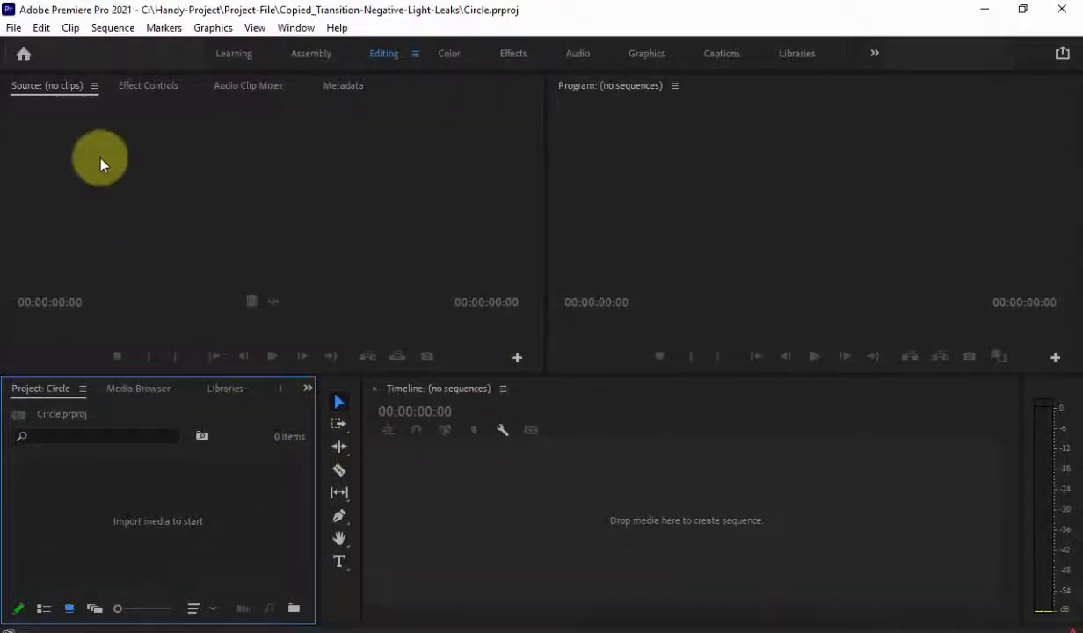
left_click(14, 28)
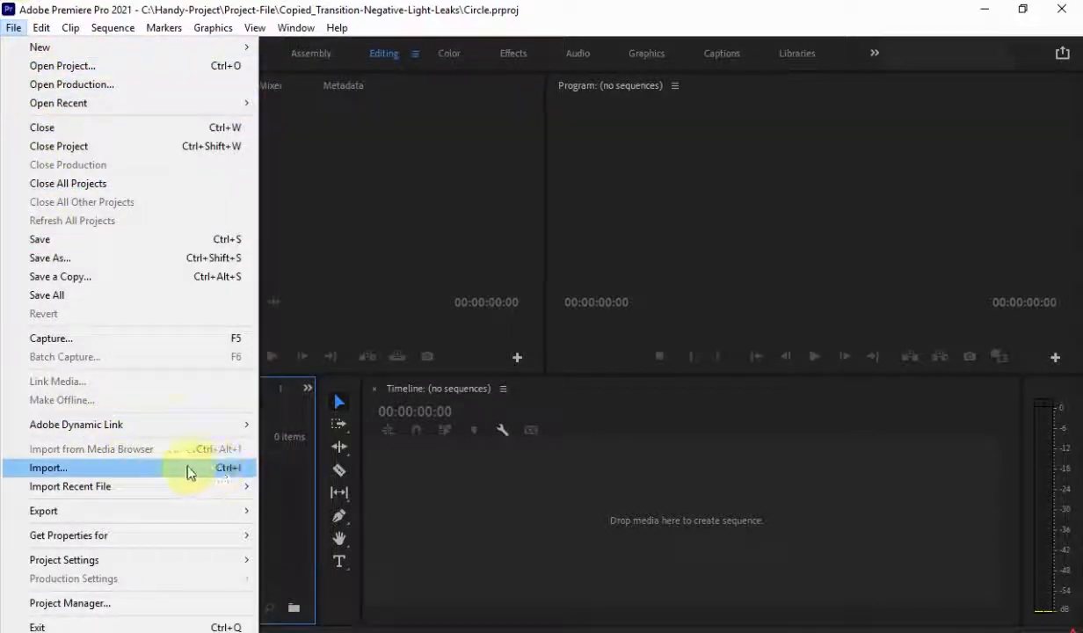
left_click(187, 471)
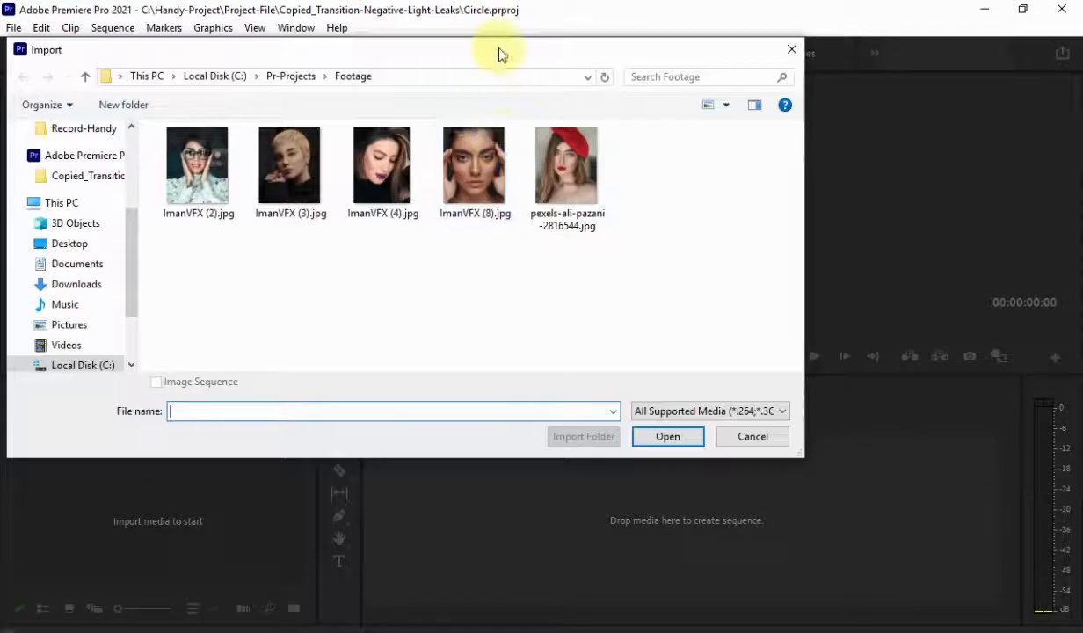
left_click_drag(499, 55, 613, 147)
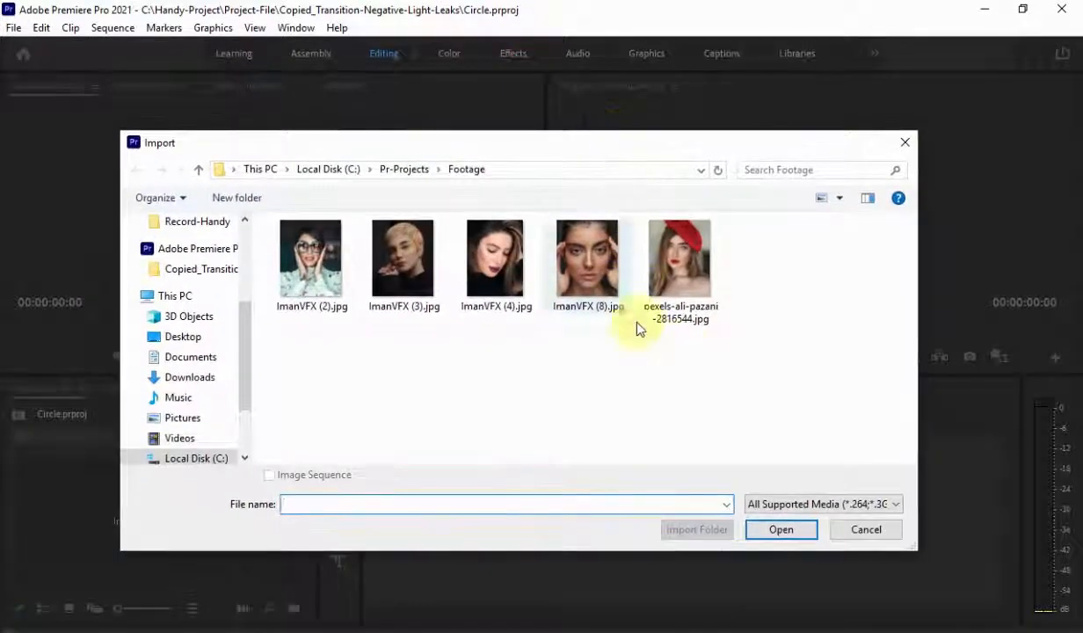
left_click(701, 286)
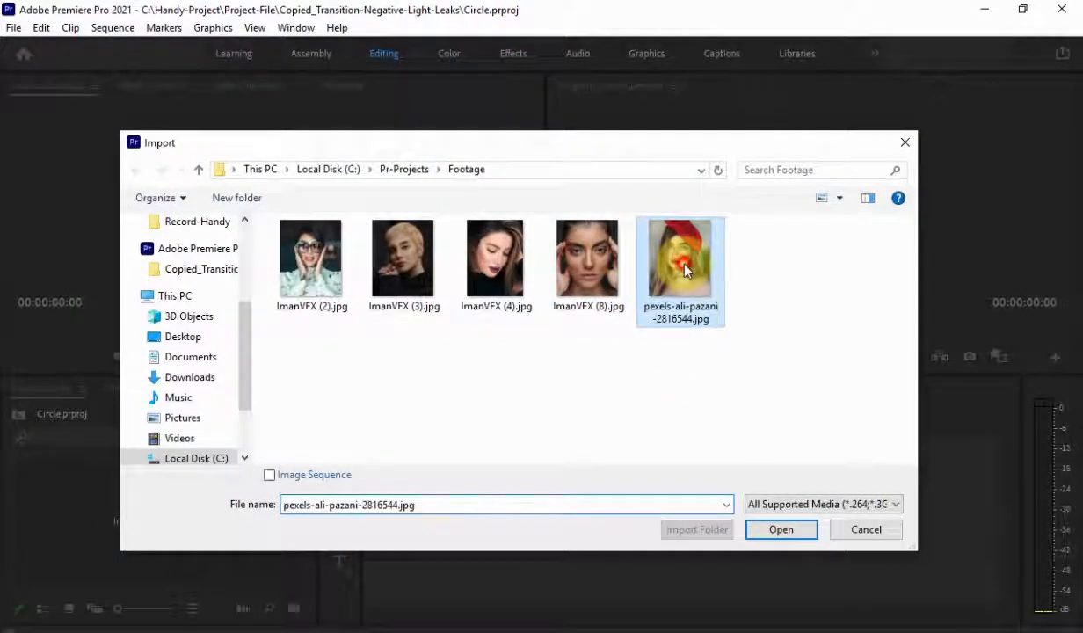
left_click(797, 535)
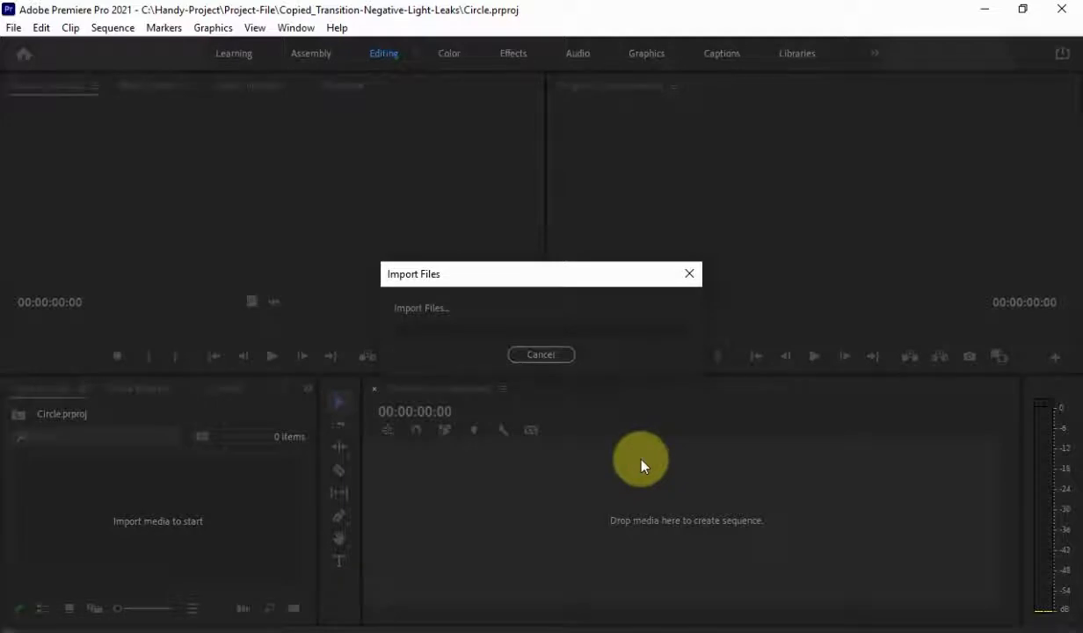
Step: Create a new sequence named Circle using the HDV 1080p30 preset
left_click(15, 29)
left_click(15, 31)
left_click(15, 30)
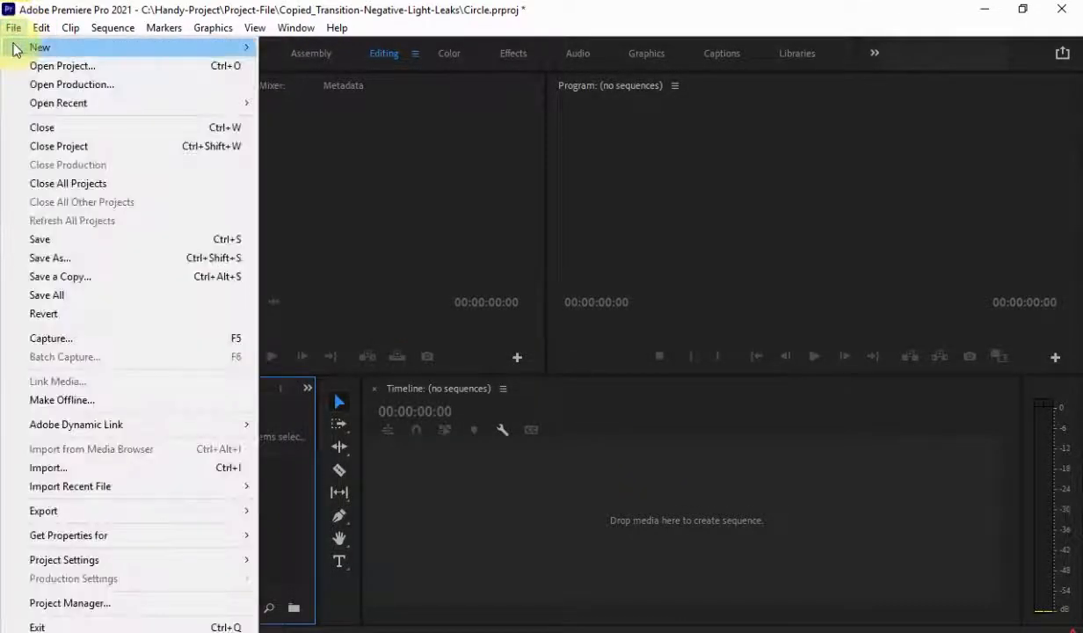
mouse_move(15, 49)
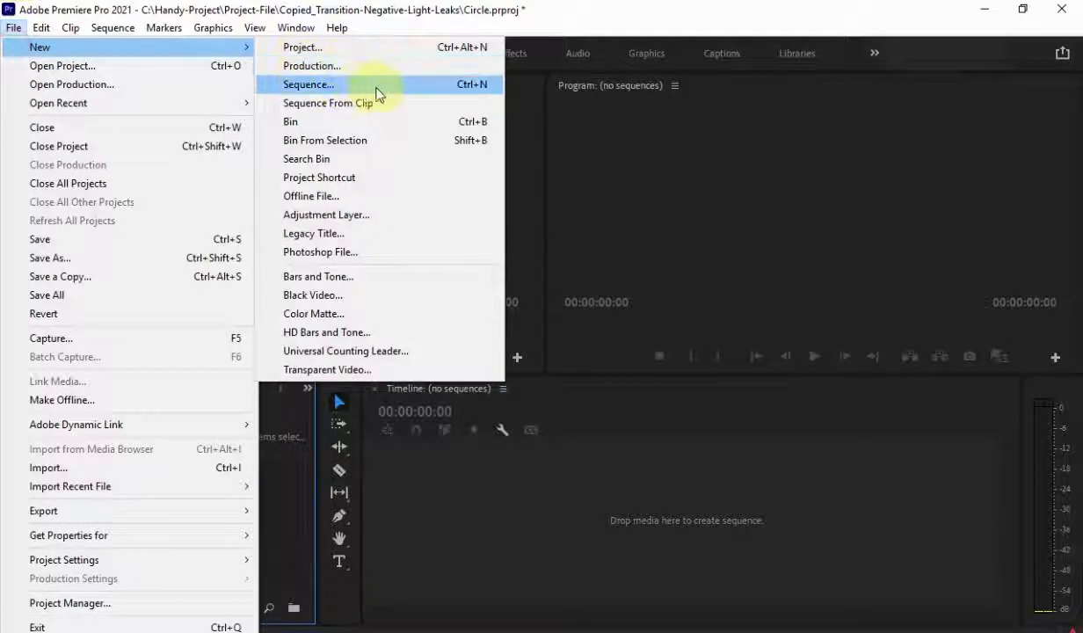
left_click(439, 91)
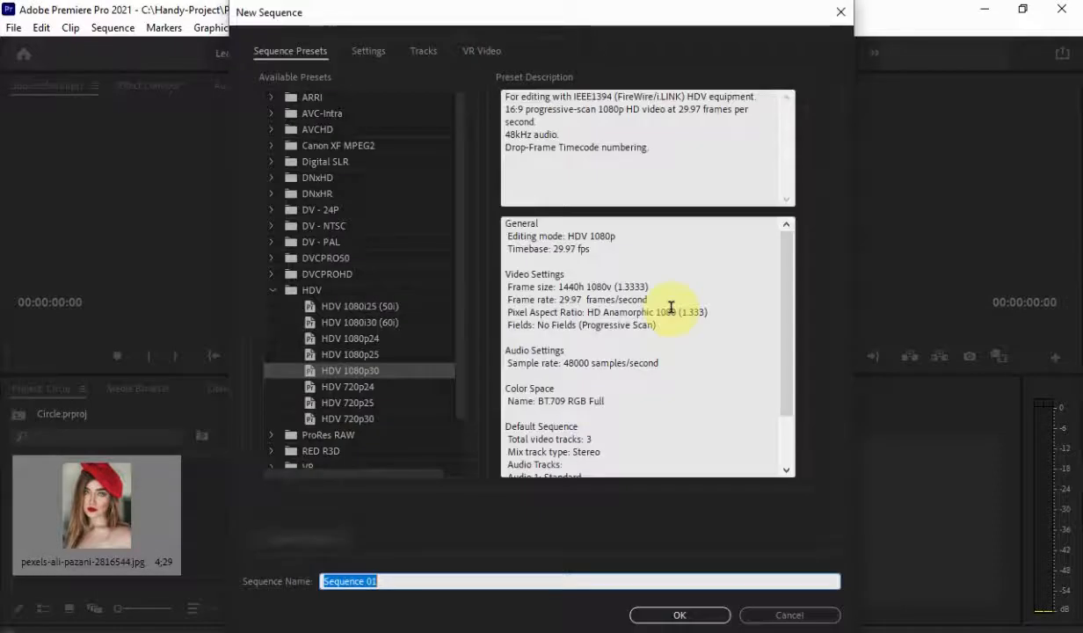
left_click(303, 289)
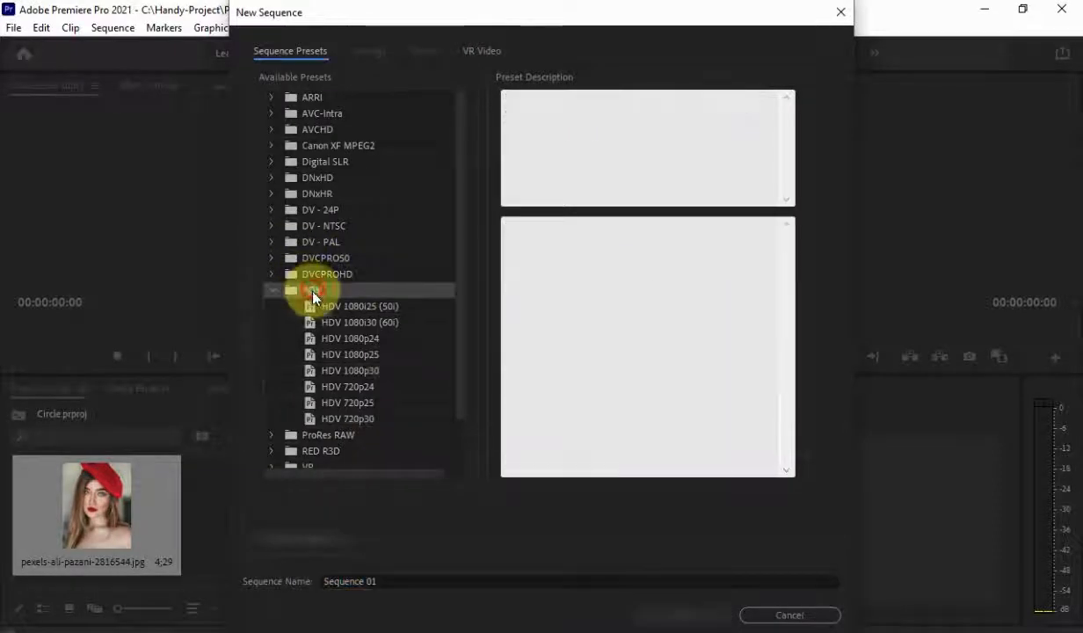
left_click(372, 374)
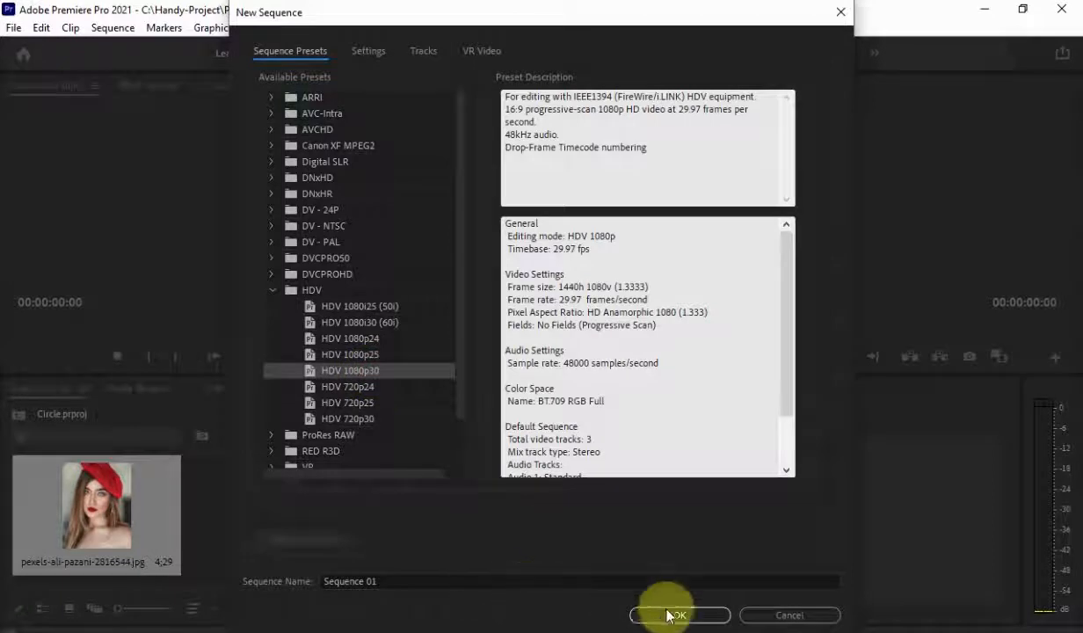
left_click(409, 581)
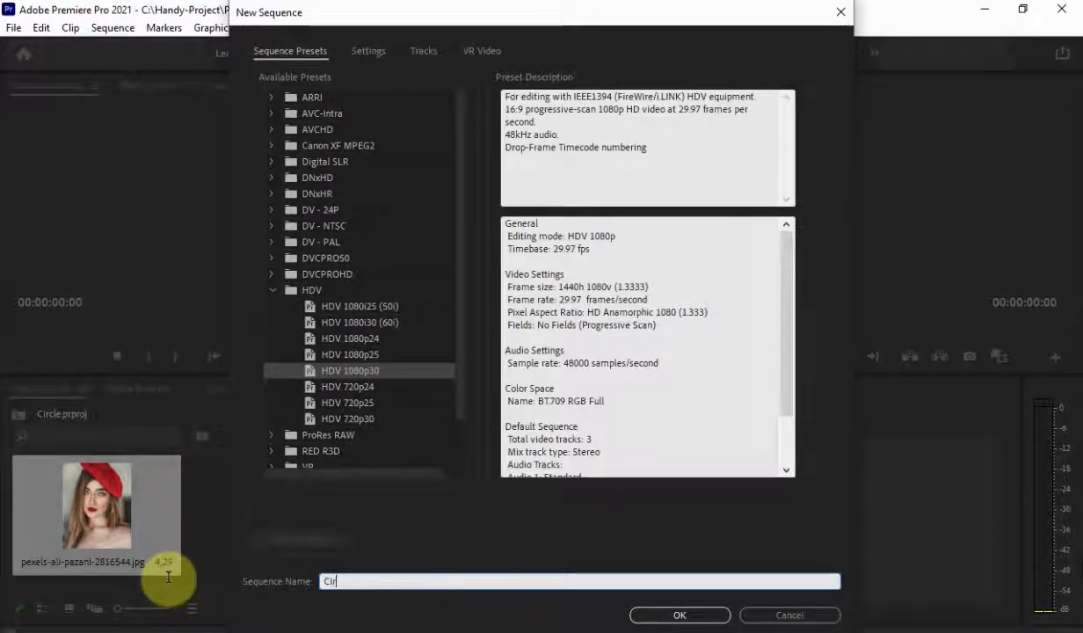
left_click(665, 614)
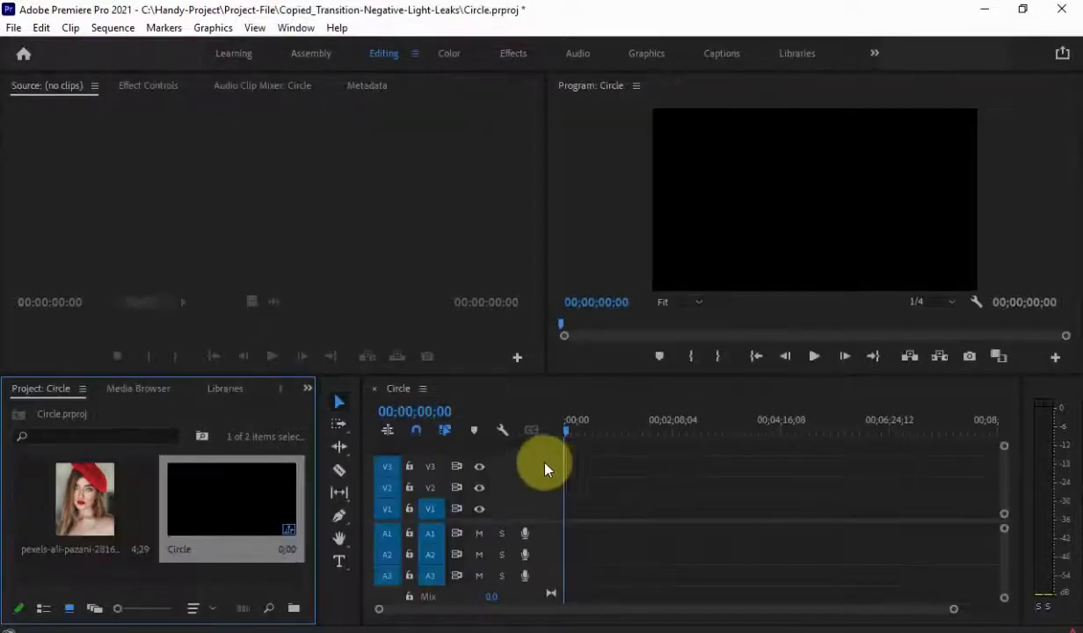
Step: Place the imported portrait on video track V1 at the start of the Circle sequence and select the clip
left_click(81, 513)
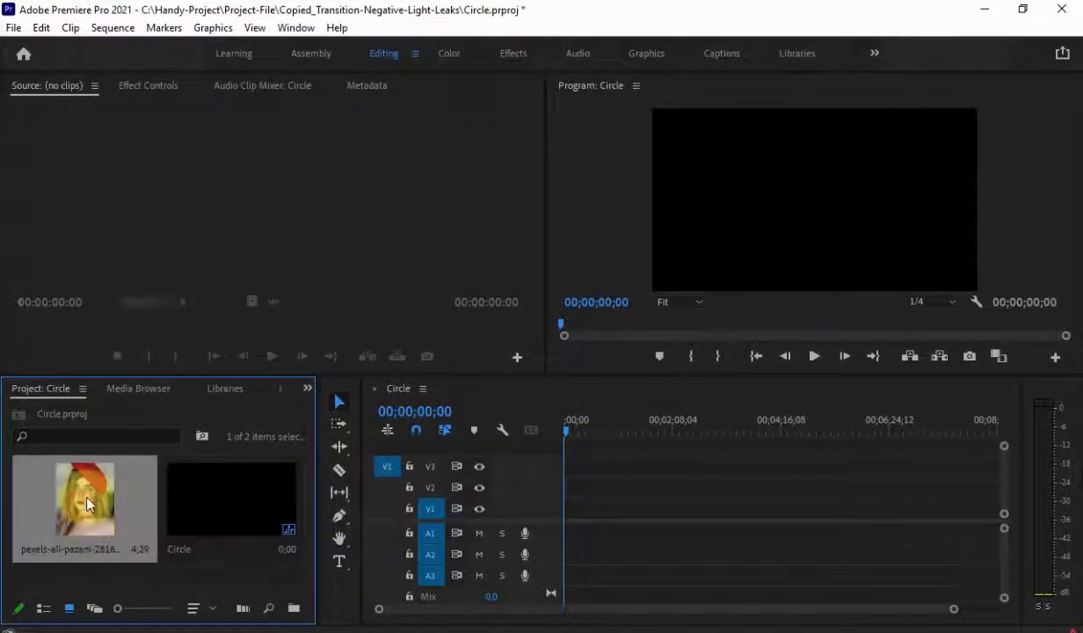
left_click_drag(86, 503, 561, 512)
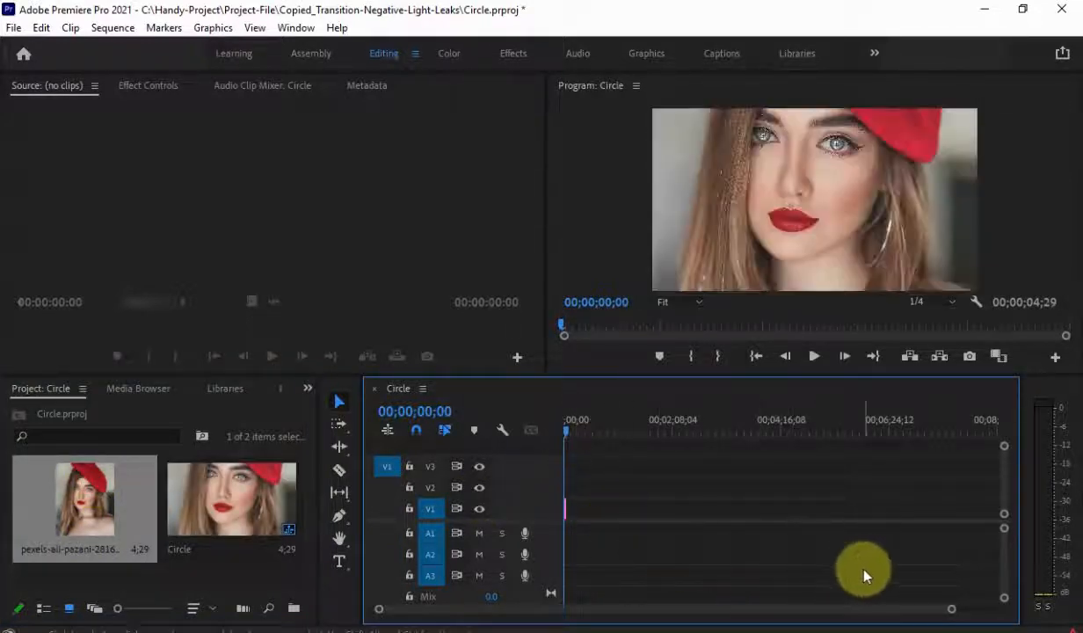
left_click_drag(951, 609, 709, 609)
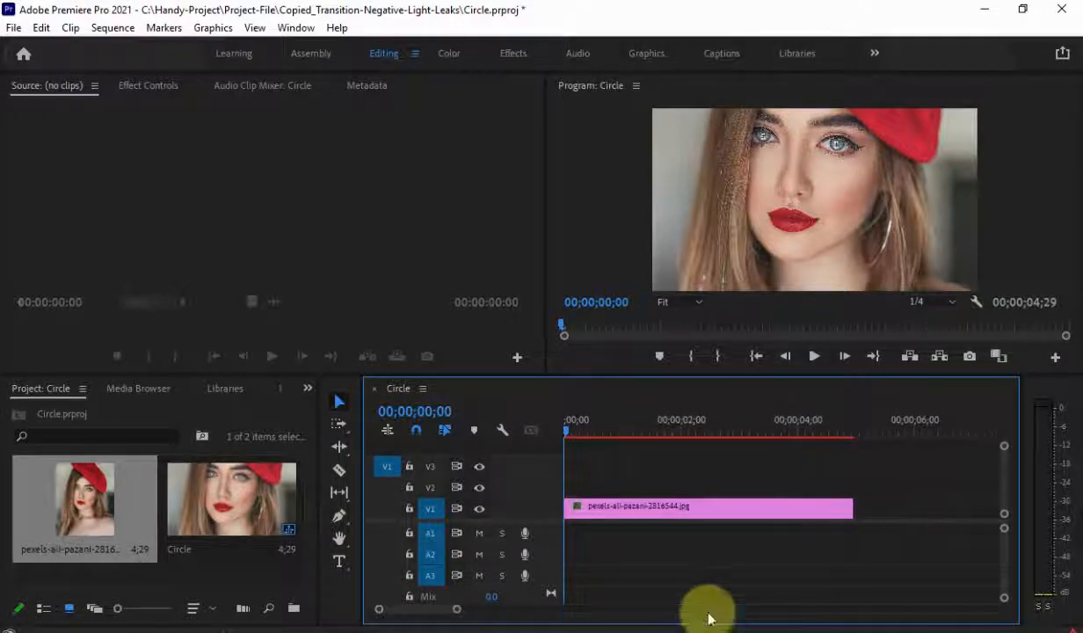
left_click(664, 506)
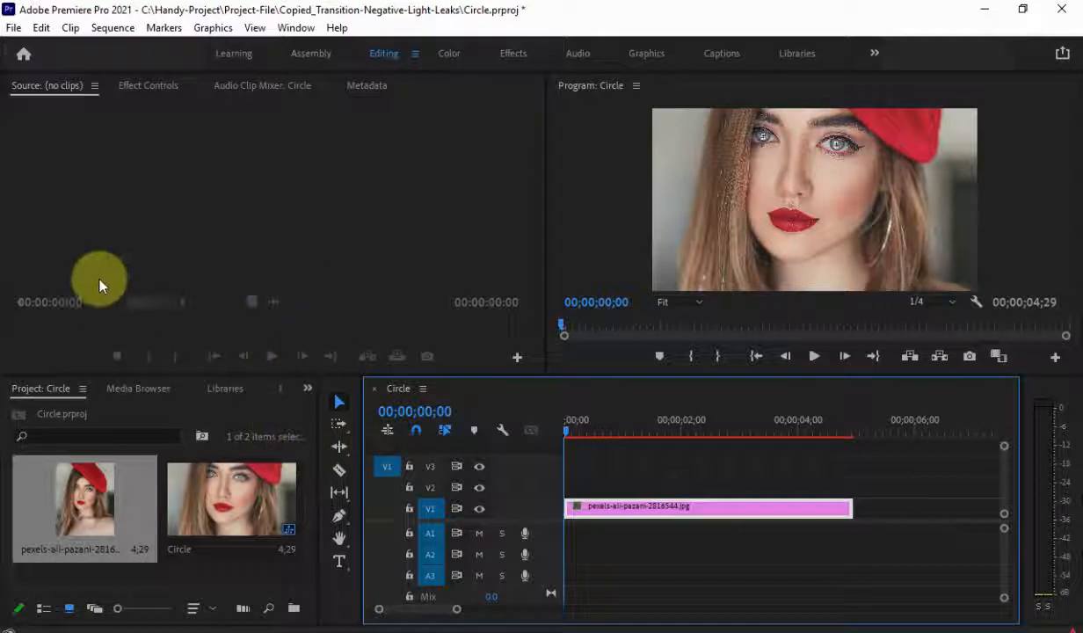
Step: Dock the Effects panel in the Source monitor's group and enlarge the upper panels of the workspace
left_click(294, 28)
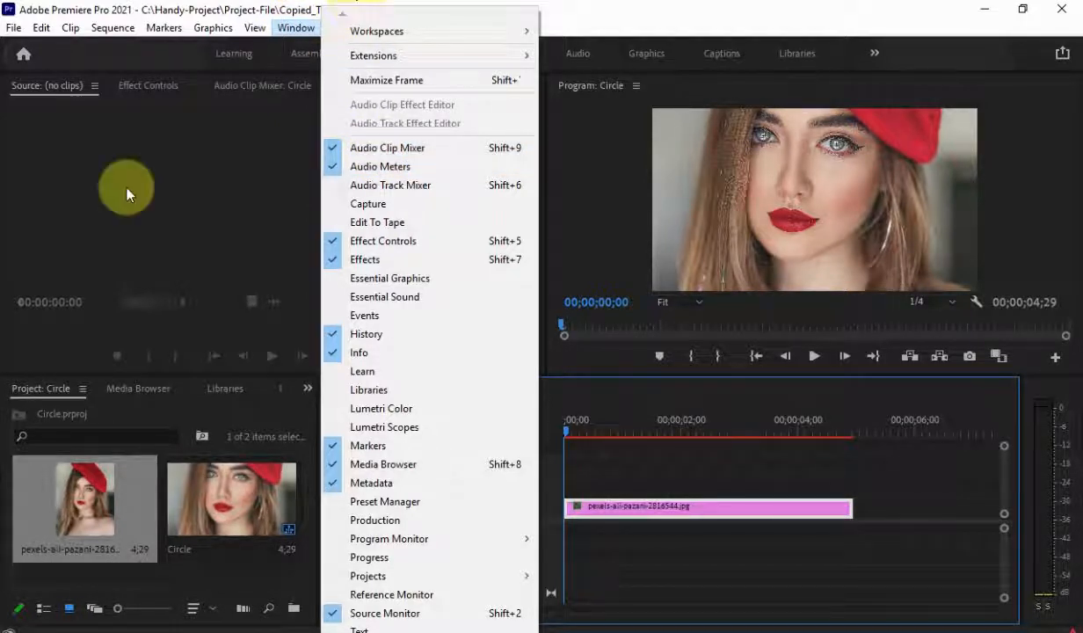
left_click(109, 248)
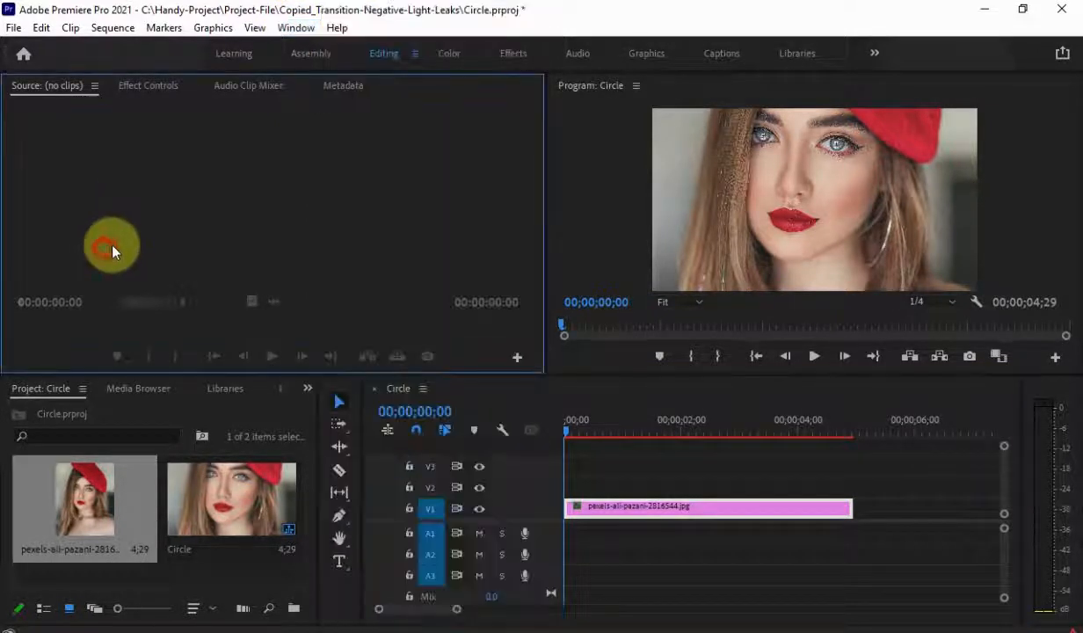
left_click(260, 427)
left_click(307, 388)
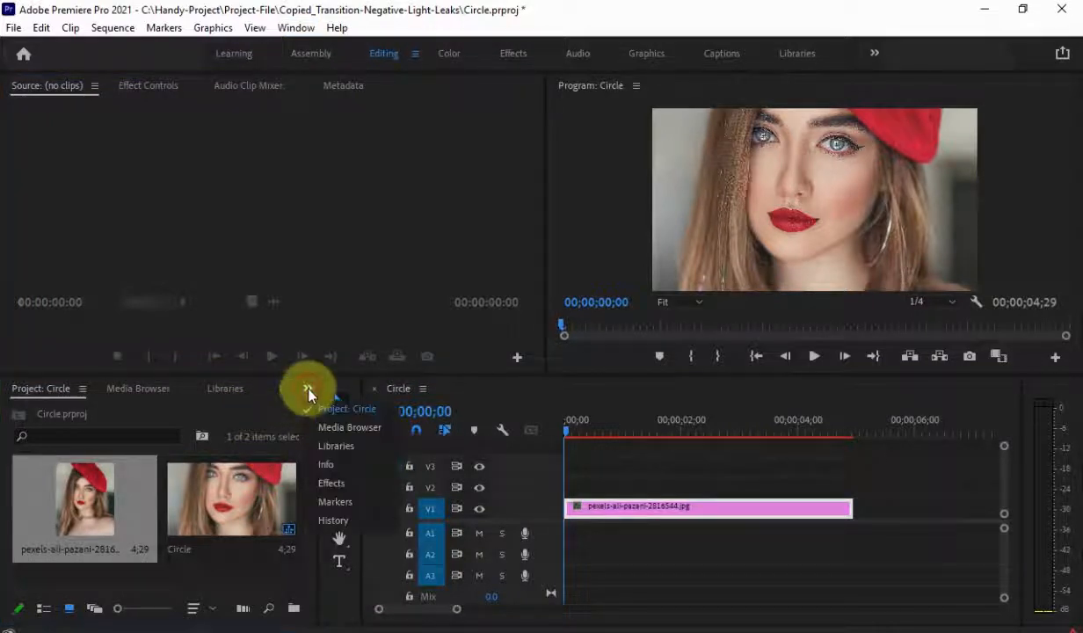
left_click(344, 485)
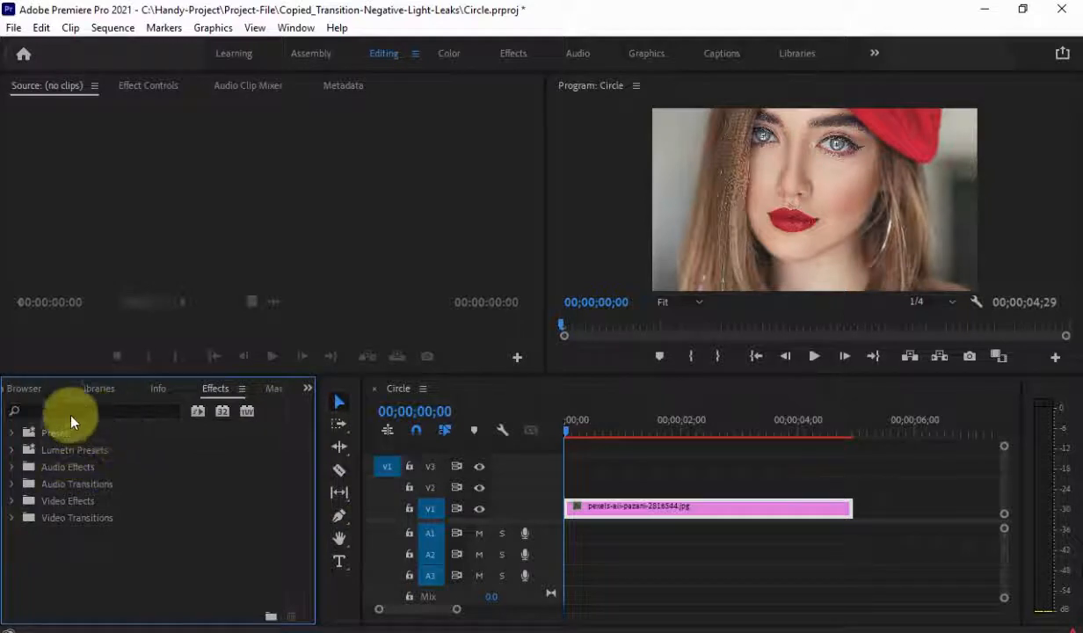
left_click_drag(215, 392, 149, 110)
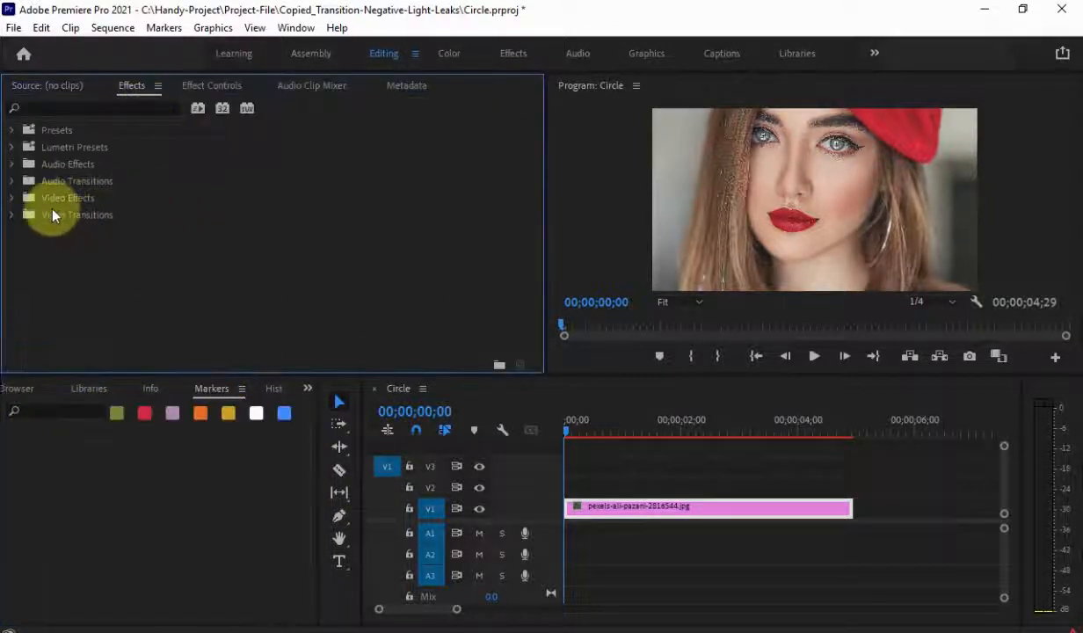
left_click(61, 199)
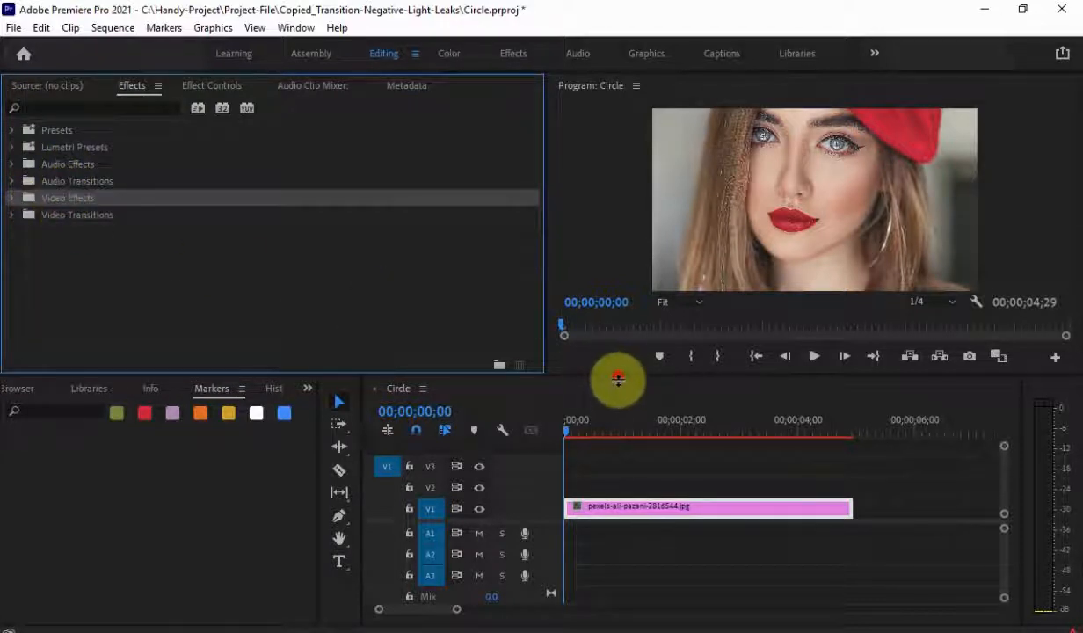
left_click_drag(618, 379, 626, 427)
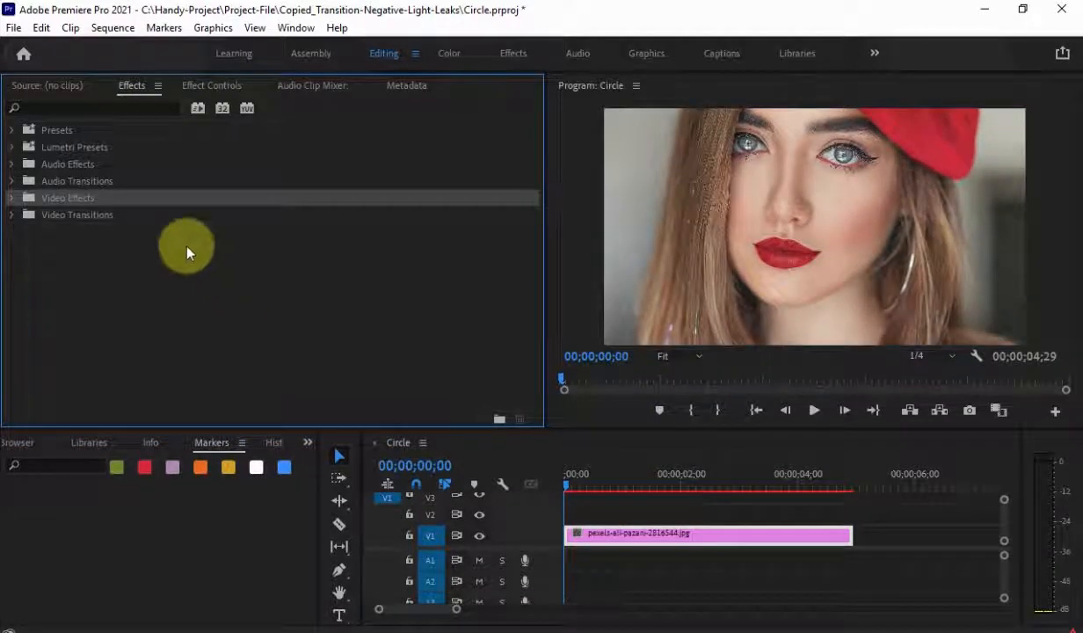
Step: Apply the Circle effect from the Generate video effects to the portrait clip on V1 and open Effect Controls
left_click(12, 200)
left_click(90, 297)
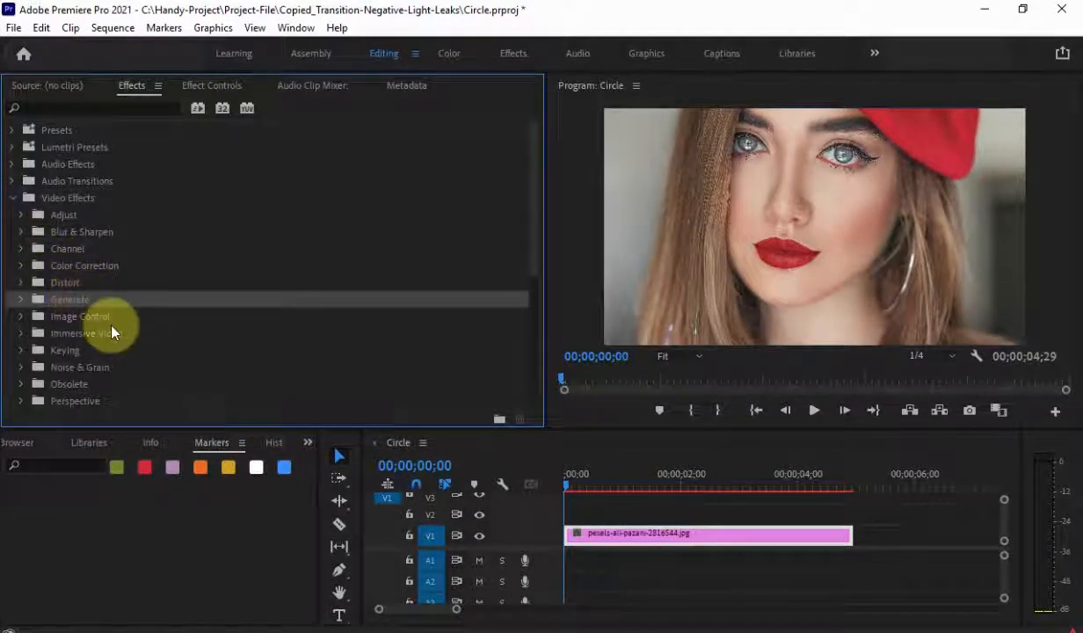
left_click(22, 300)
scroll(137, 314, "down", 2)
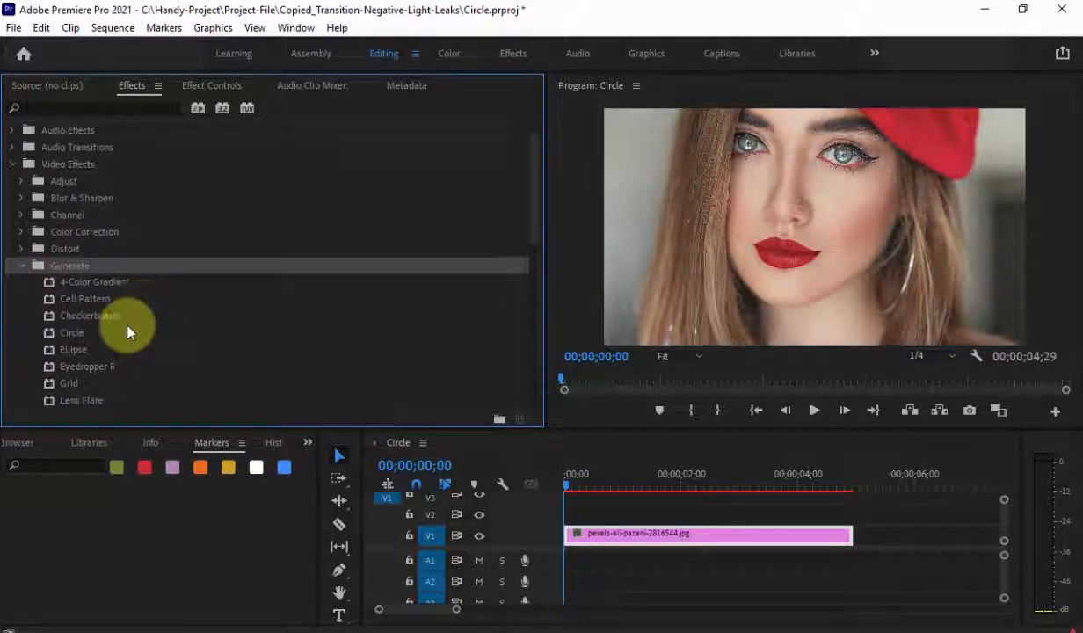
left_click(76, 333)
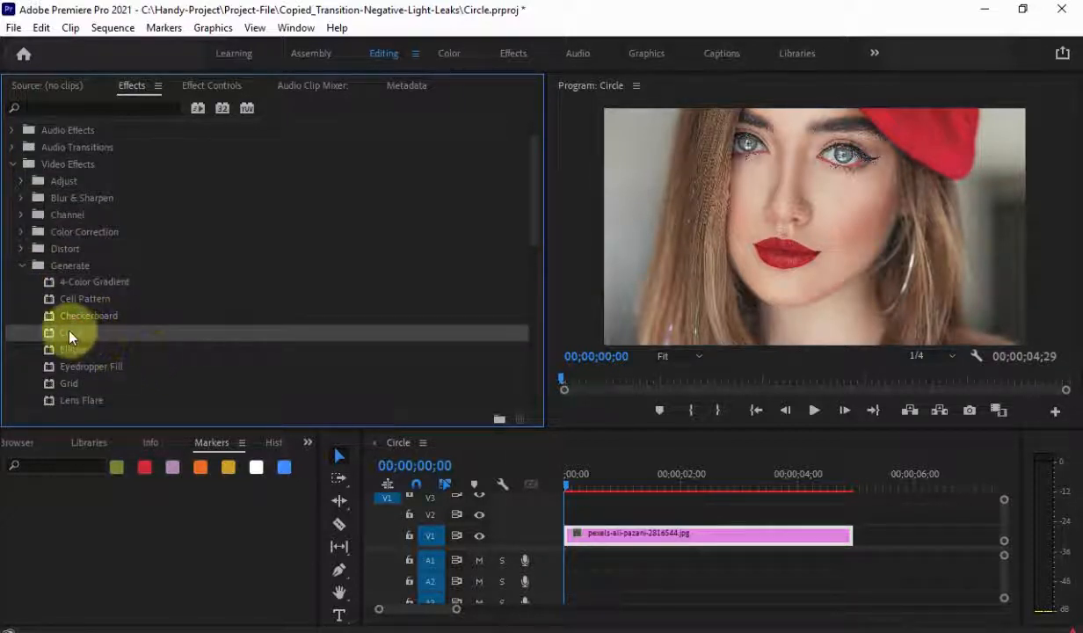
left_click_drag(68, 333, 630, 536)
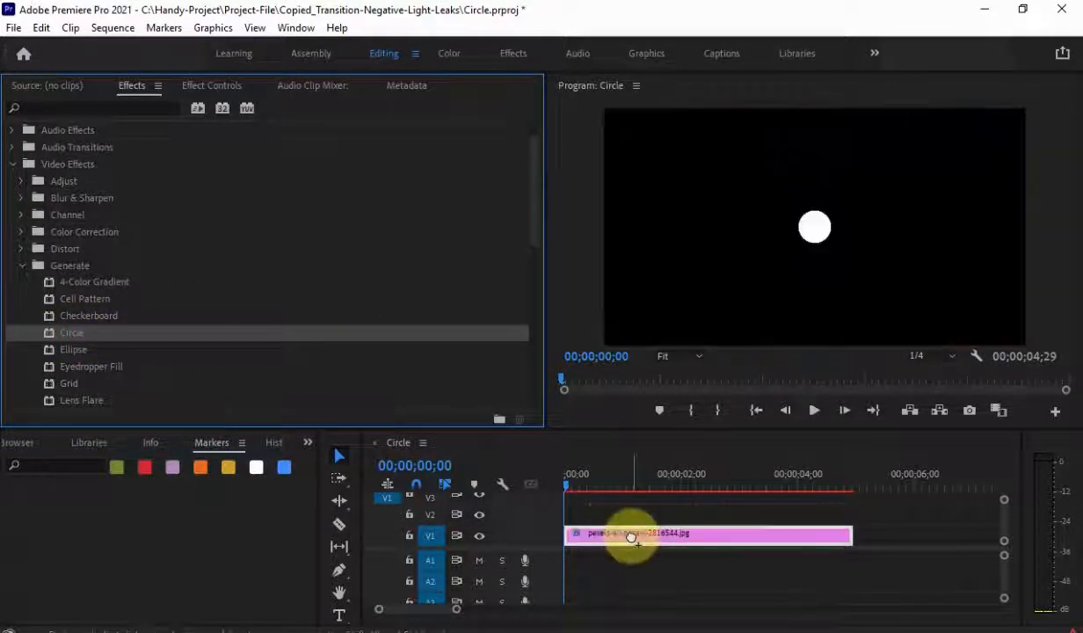
left_click(215, 86)
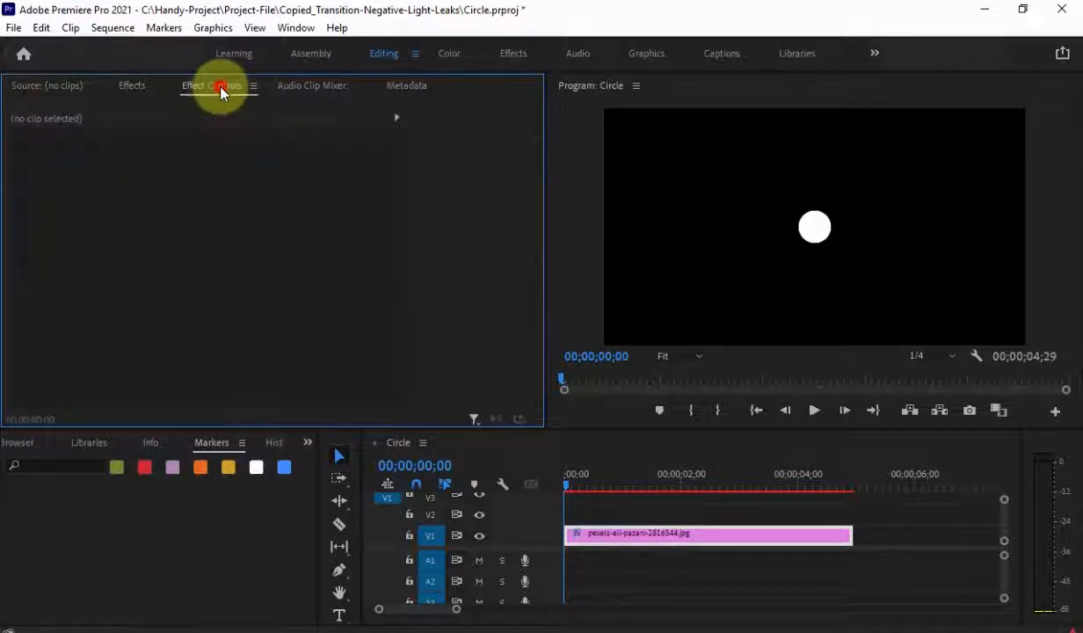
Step: Select the portrait clip on V1 and enlarge its Circle effect to a radius of 474
left_click(719, 538)
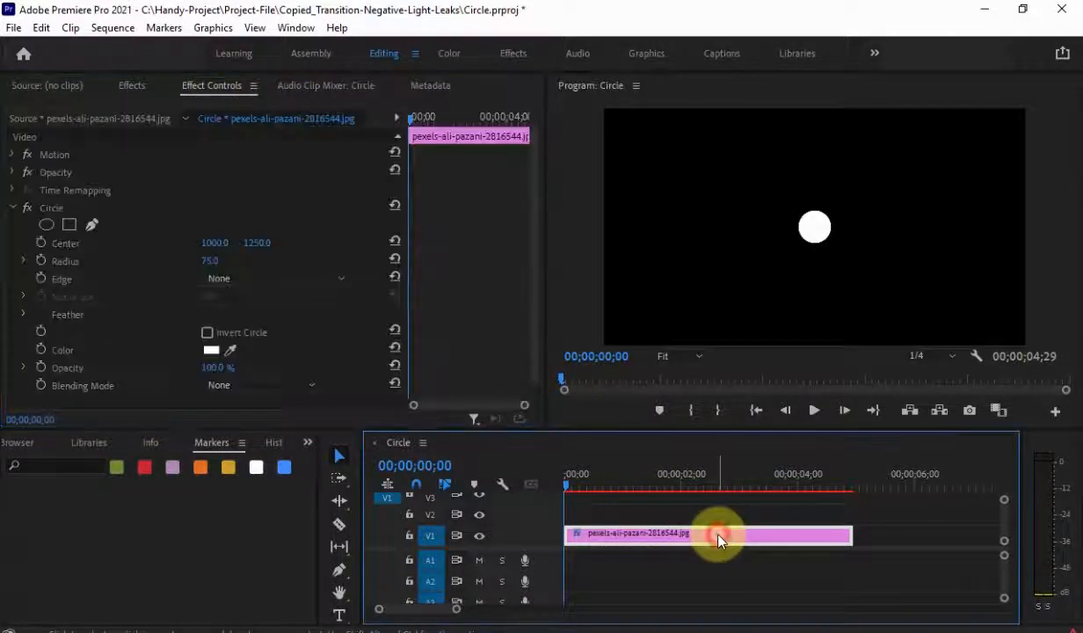
left_click(13, 154)
scroll(159, 299, "down", 2)
scroll(159, 310, "down", 1)
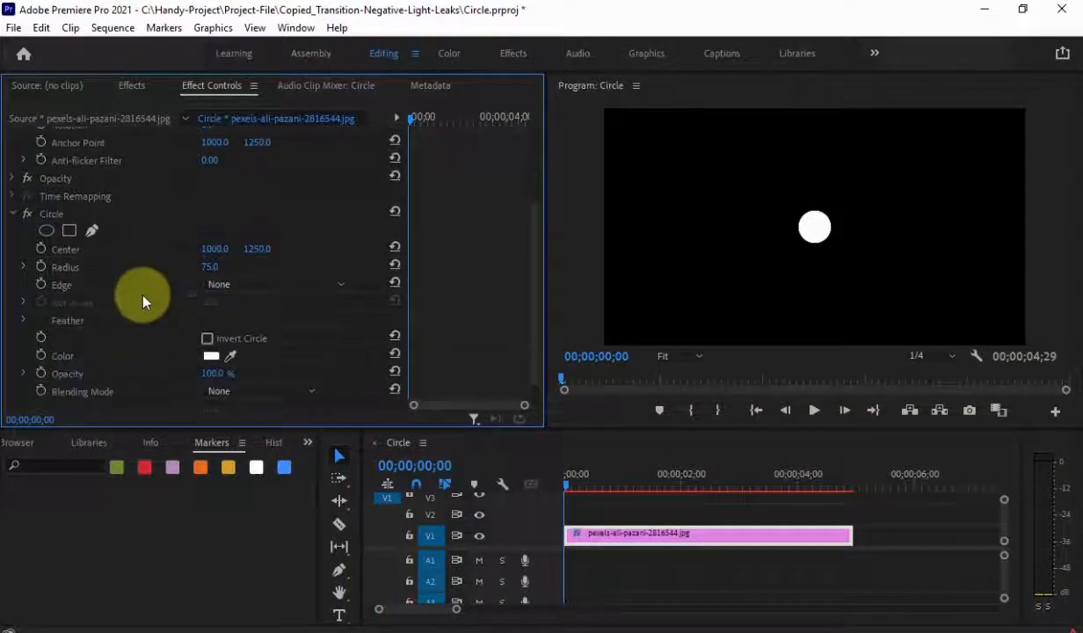
left_click(56, 216)
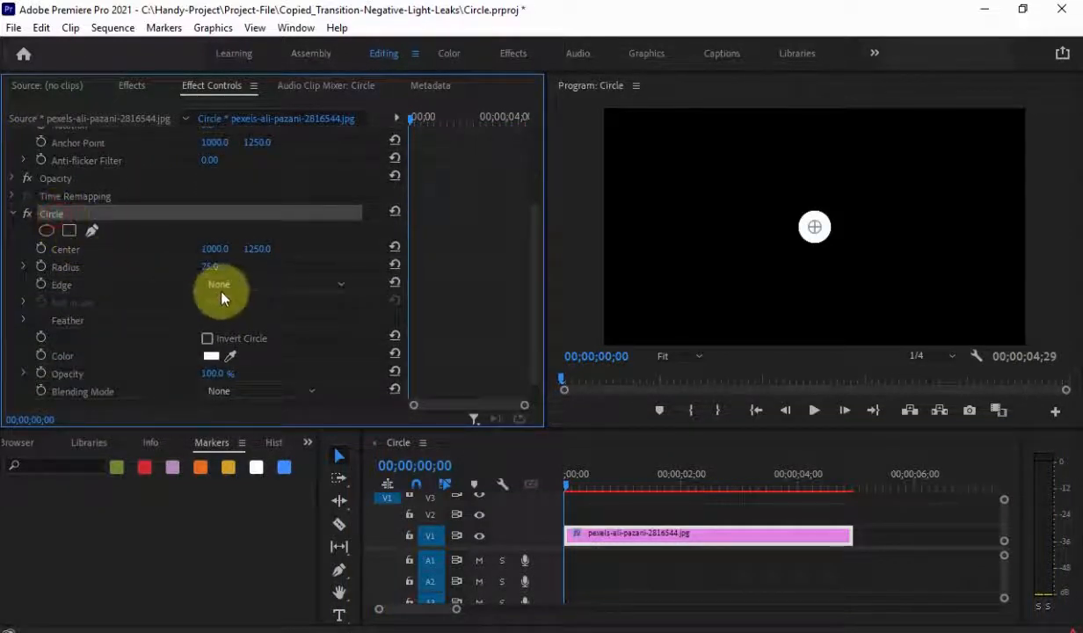
left_click_drag(209, 273, 173, 276)
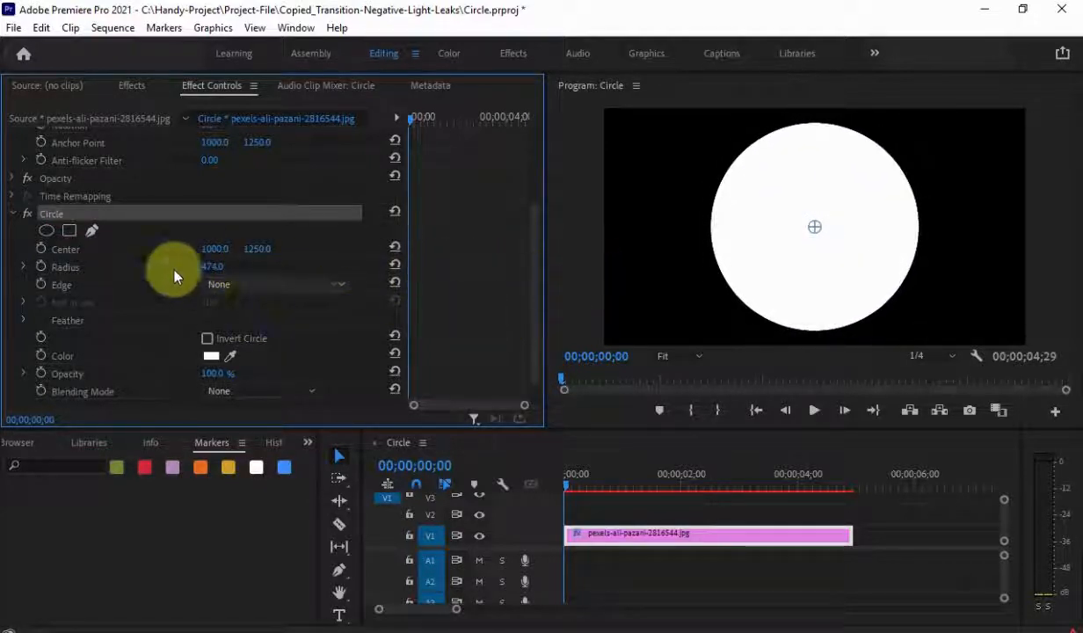
left_click(355, 305)
Step: Adjust the Circle effect's center to 984, 1254 and reduce its radius to 387
scroll(355, 310, "down", 2)
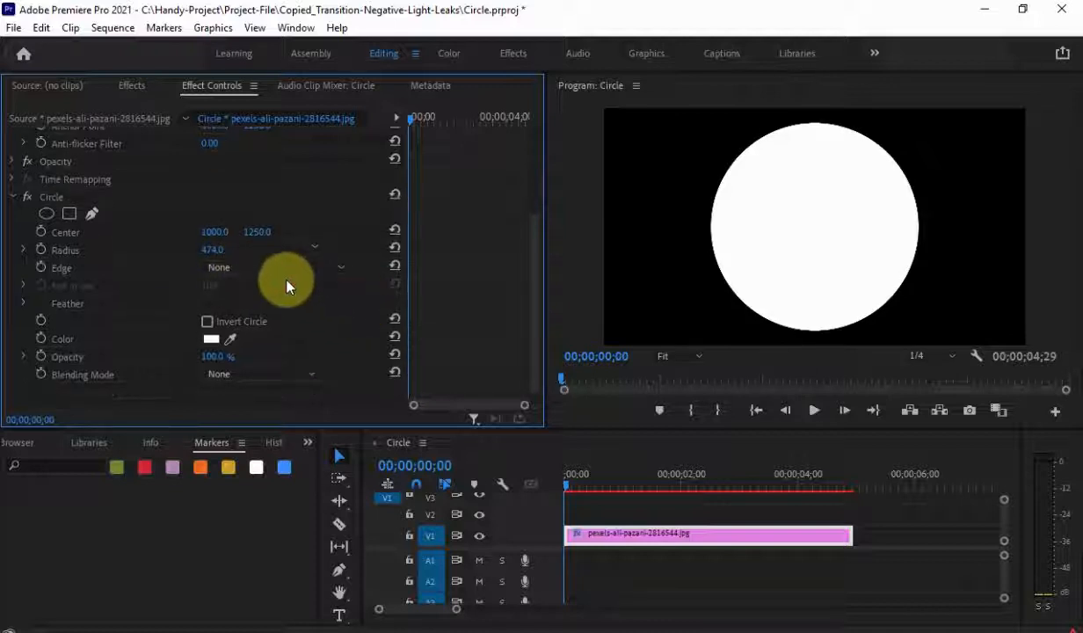
left_click_drag(212, 232, 458, 300)
left_click_drag(265, 234, 374, 230)
left_click(392, 231)
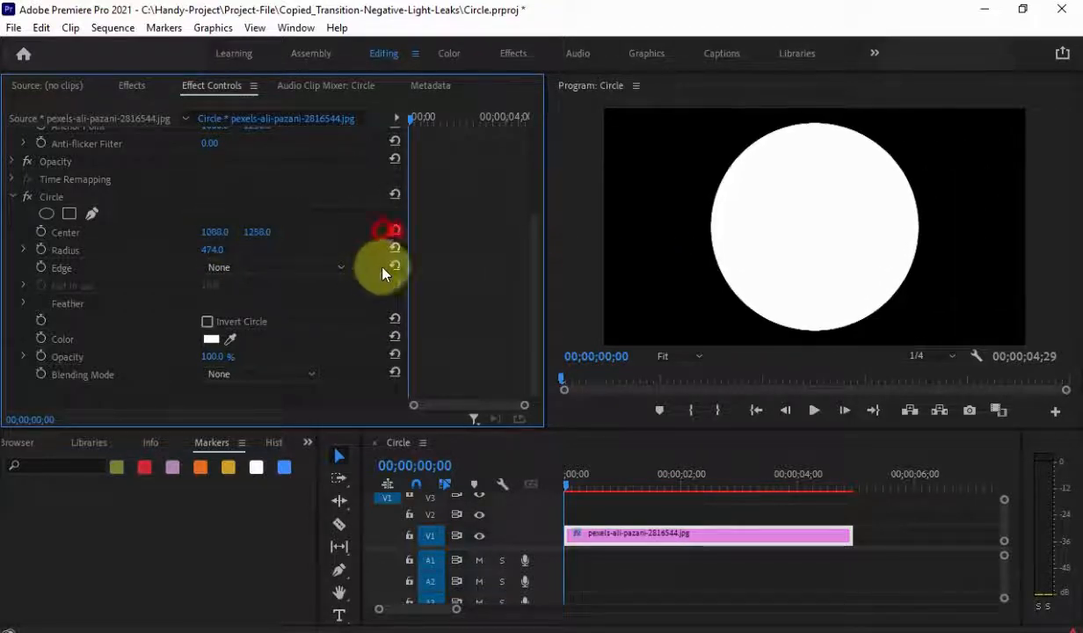
left_click_drag(259, 233, 138, 246)
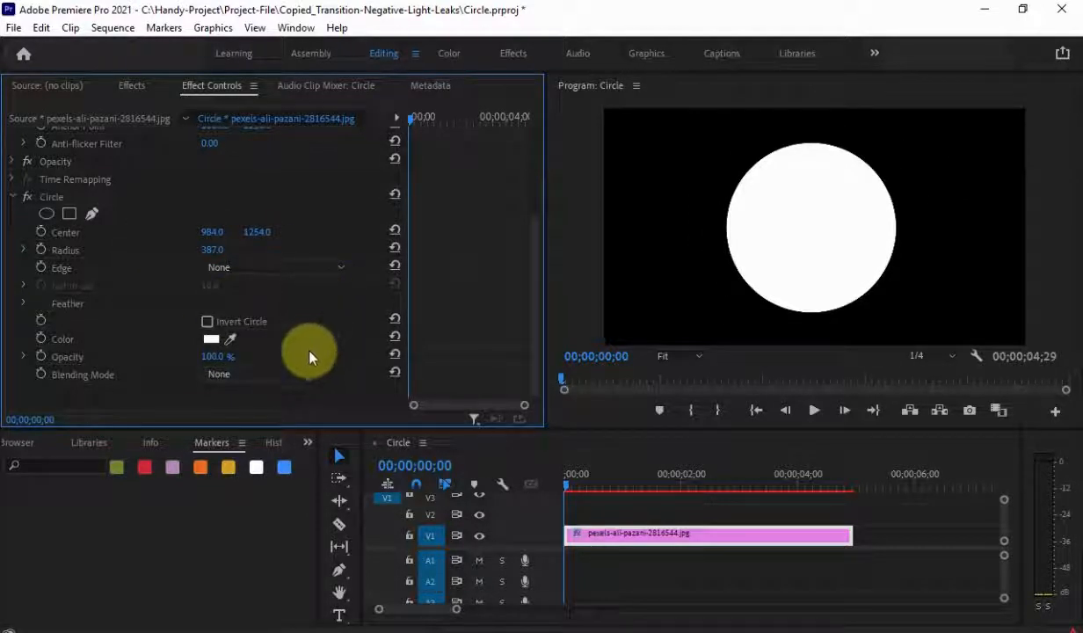
Step: Set the Circle effect's blending mode to Stencil Alpha and resize the circle to radius 622 with its center at 980, 1129
left_click(296, 376)
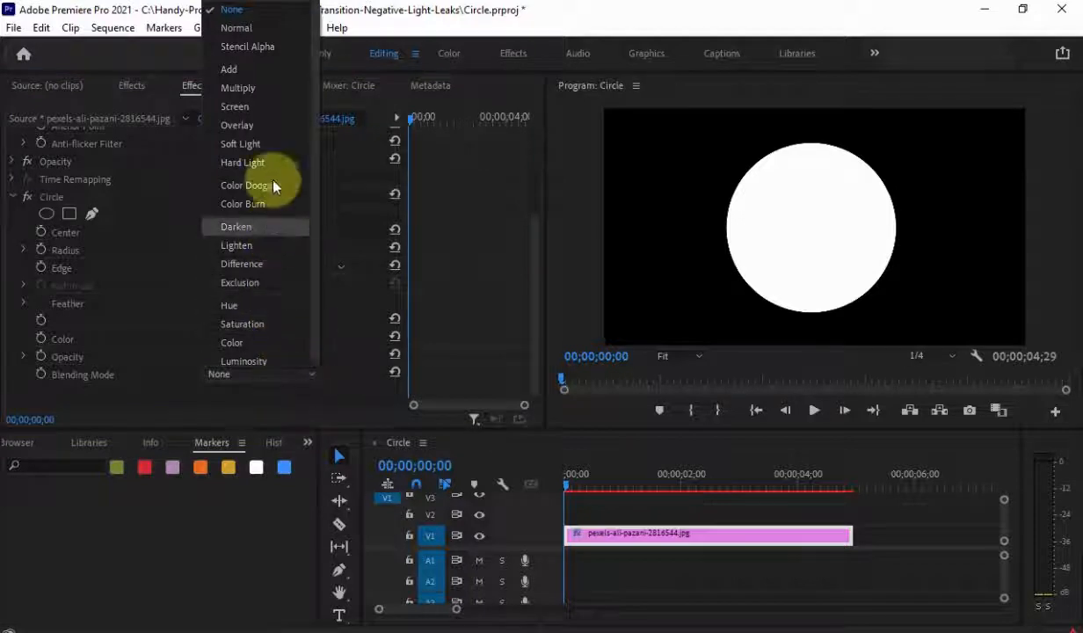
left_click(251, 46)
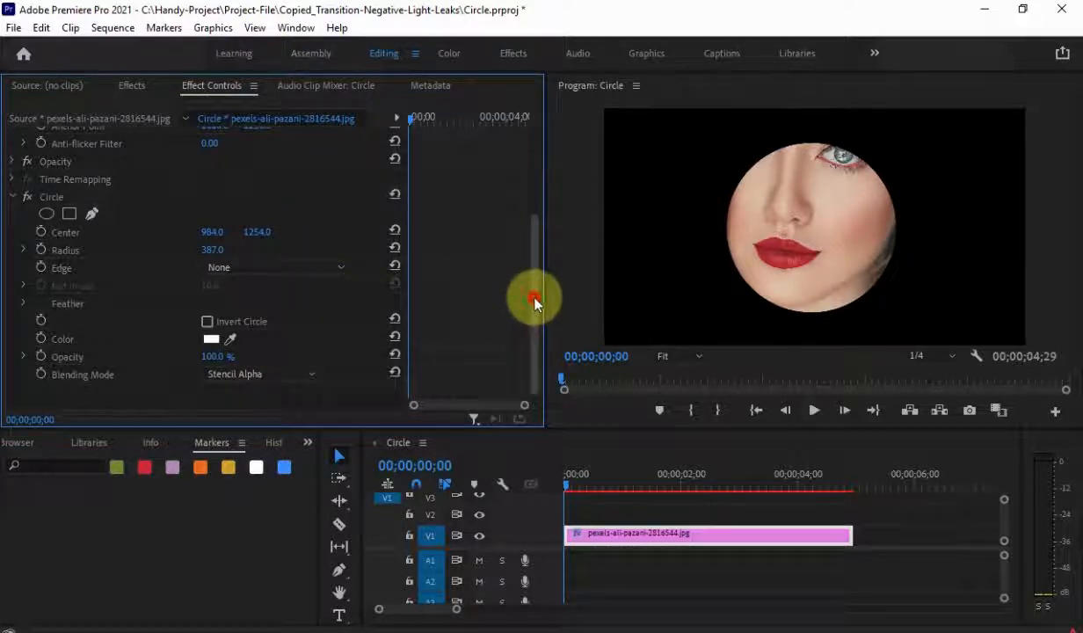
scroll(536, 297, "up", 5)
left_click_drag(538, 250, 538, 310)
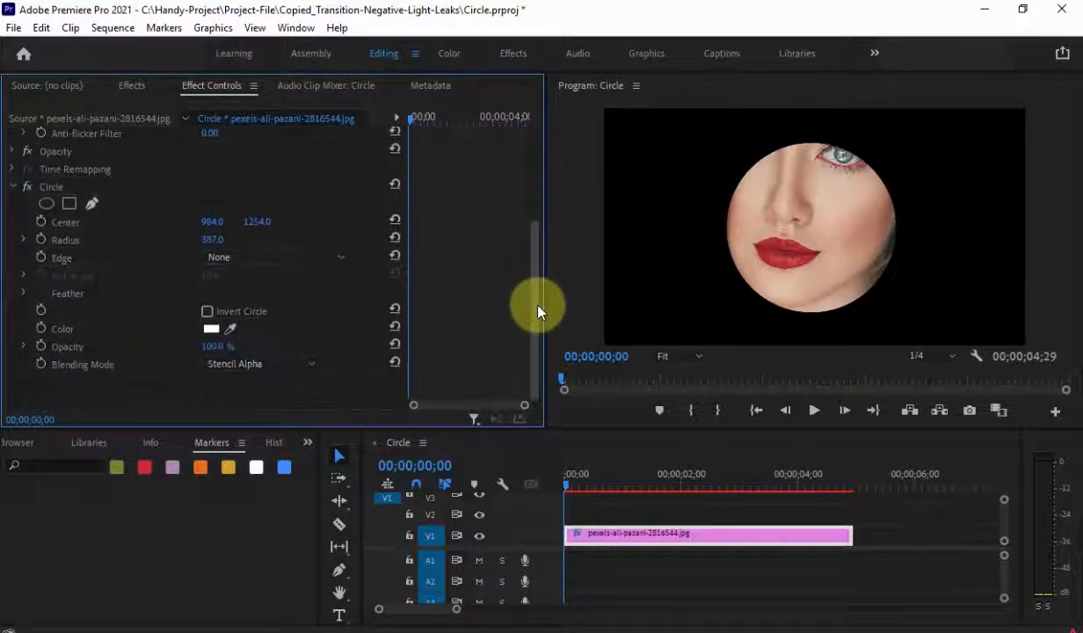
left_click_drag(208, 243, 341, 257)
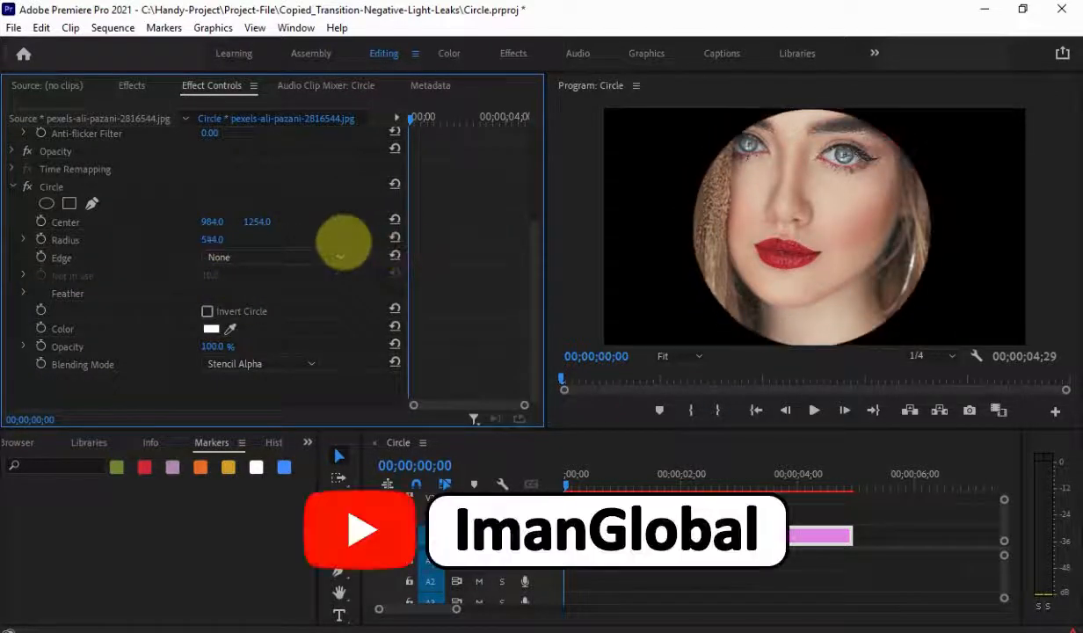
left_click_drag(213, 222, 183, 227)
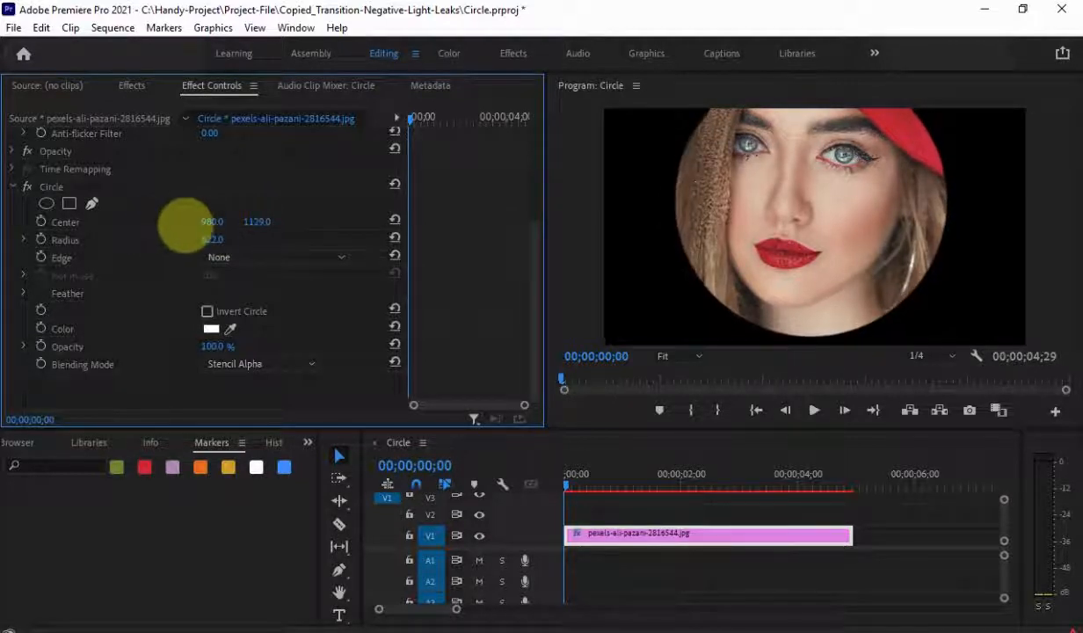
Step: Shift the portrait clip horizontally by setting its Motion position X value to 1089
scroll(309, 217, "up", 3)
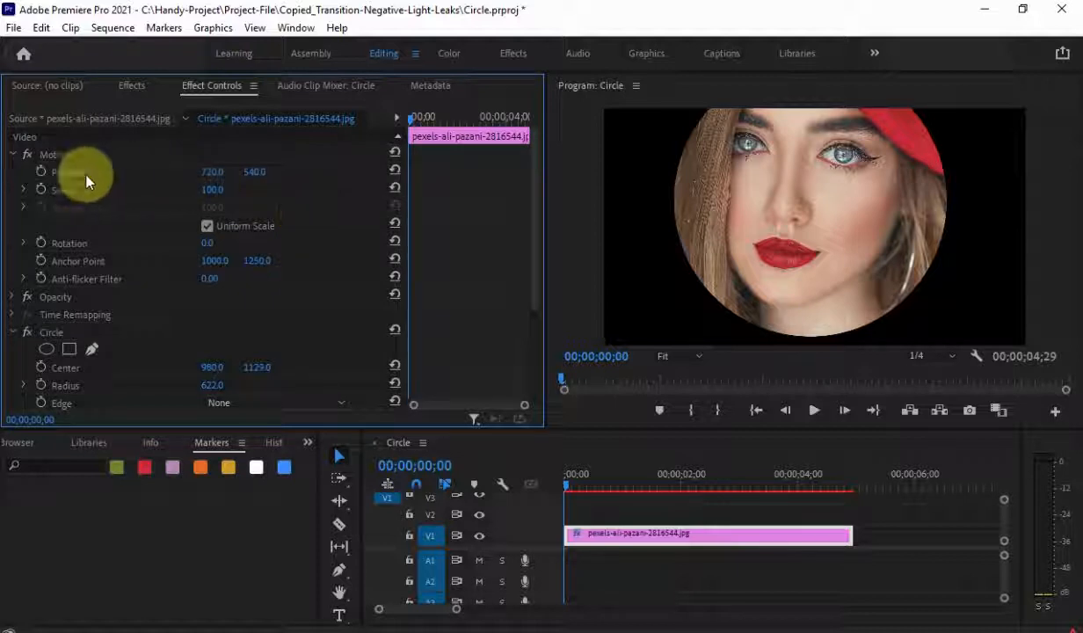
left_click(70, 173)
left_click_drag(213, 173, 526, 176)
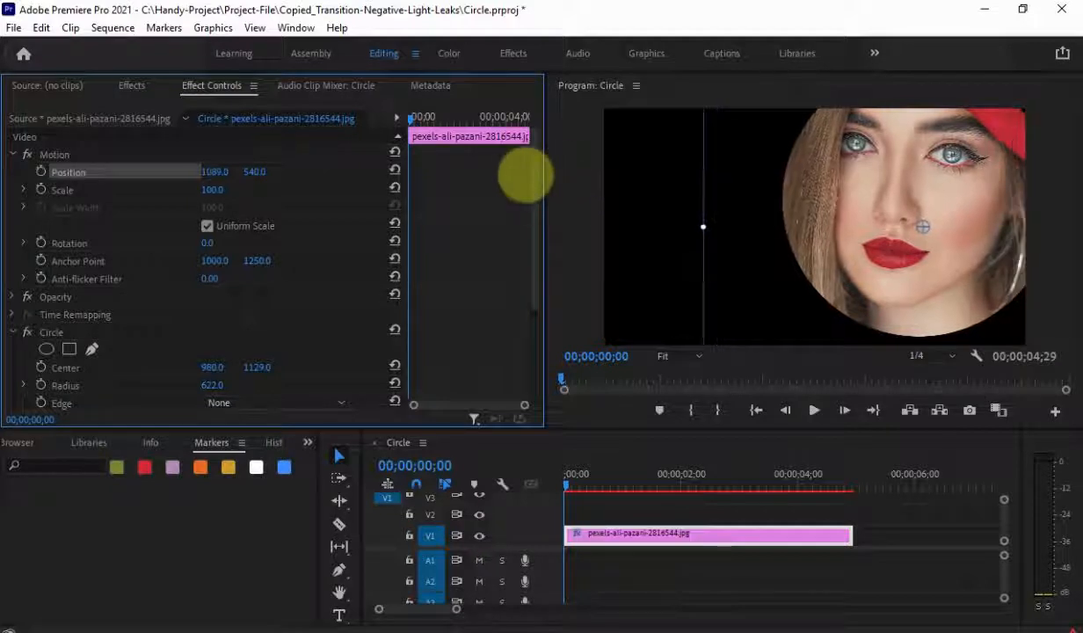
Step: Fine-tune the circle around the face with a radius of 683 and a center of 1018, 1057
scroll(290, 294, "down", 5)
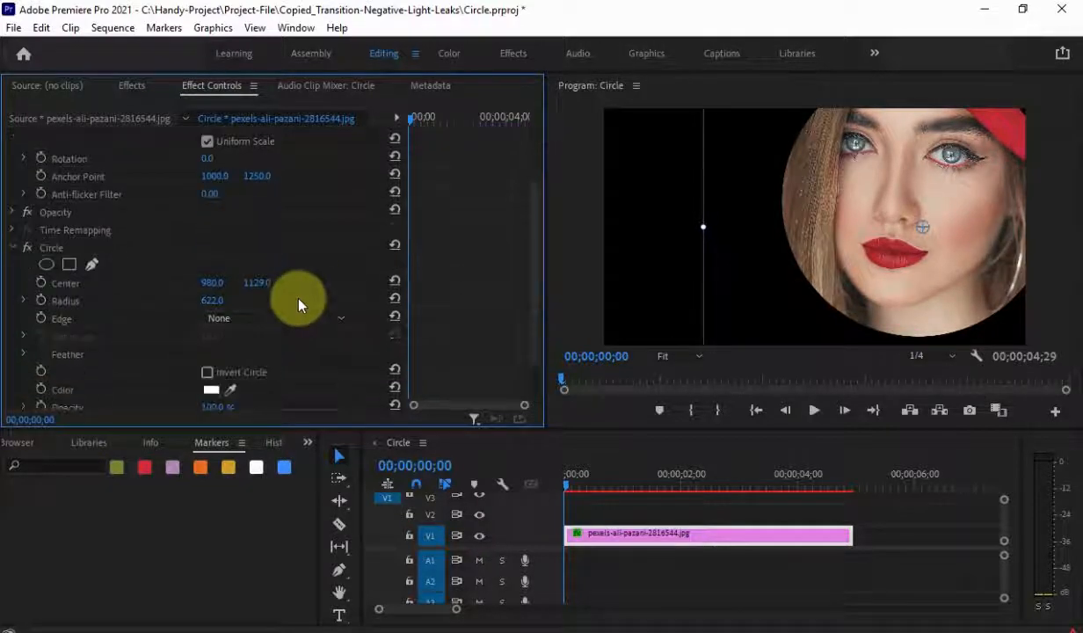
left_click_drag(217, 252, 194, 235)
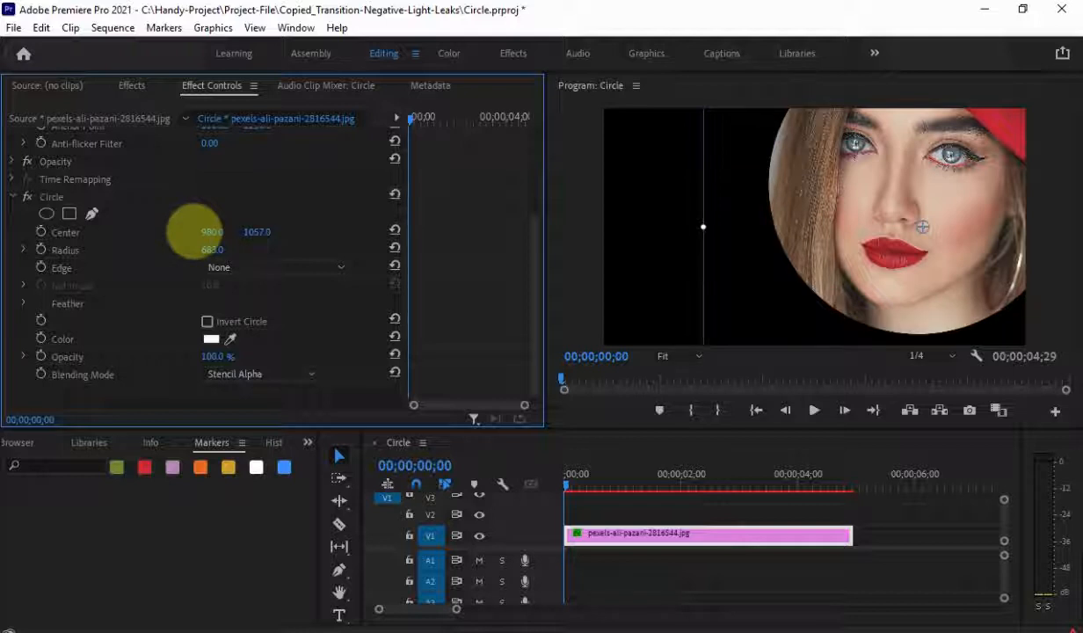
scroll(302, 227, "up", 4)
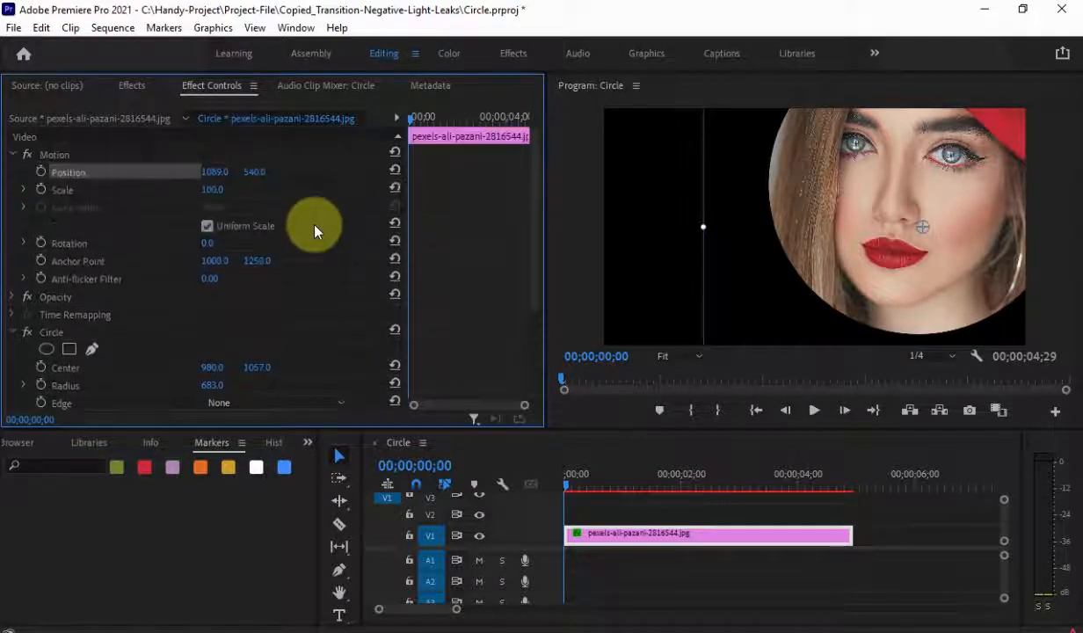
scroll(295, 255, "down", 4)
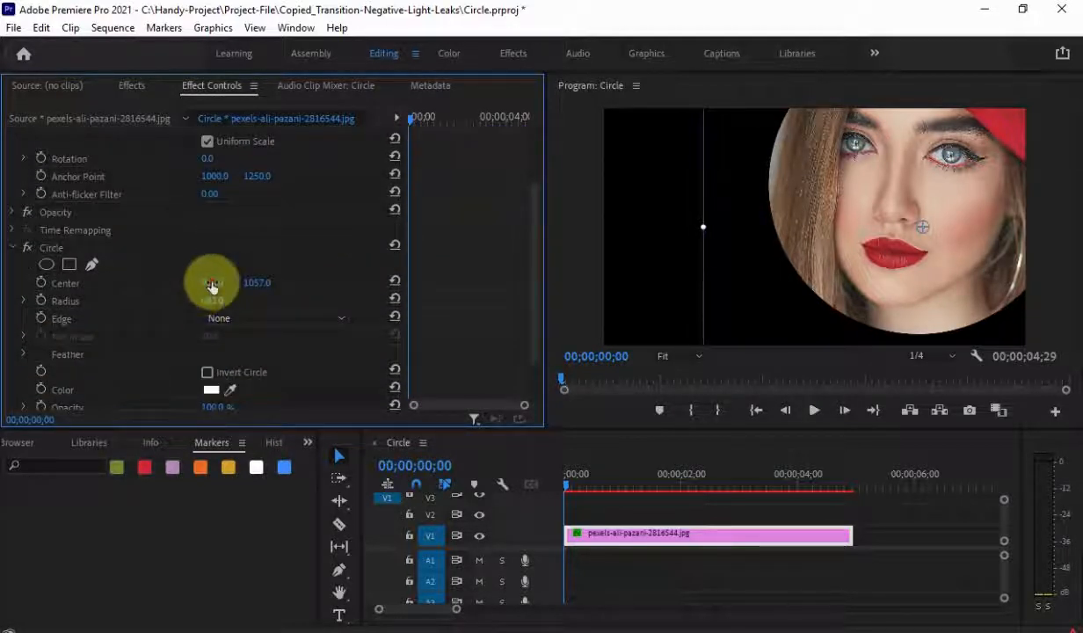
left_click_drag(212, 284, 255, 281)
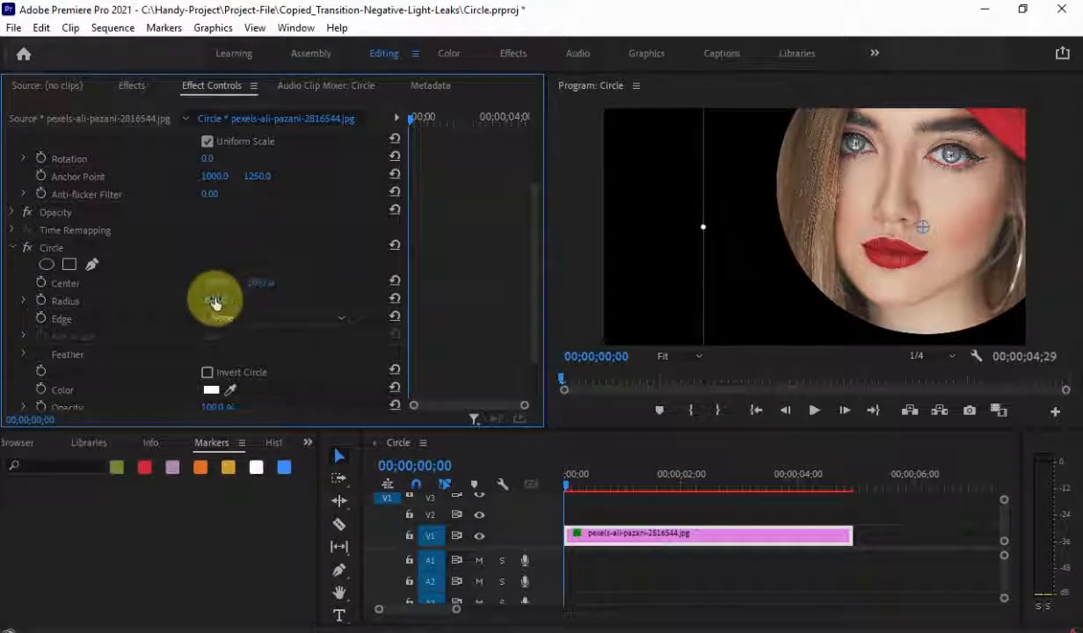
Step: Collapse the Circle and Motion property groups of the portrait clip
scroll(217, 303, "down", 3)
scroll(125, 299, "up", 2)
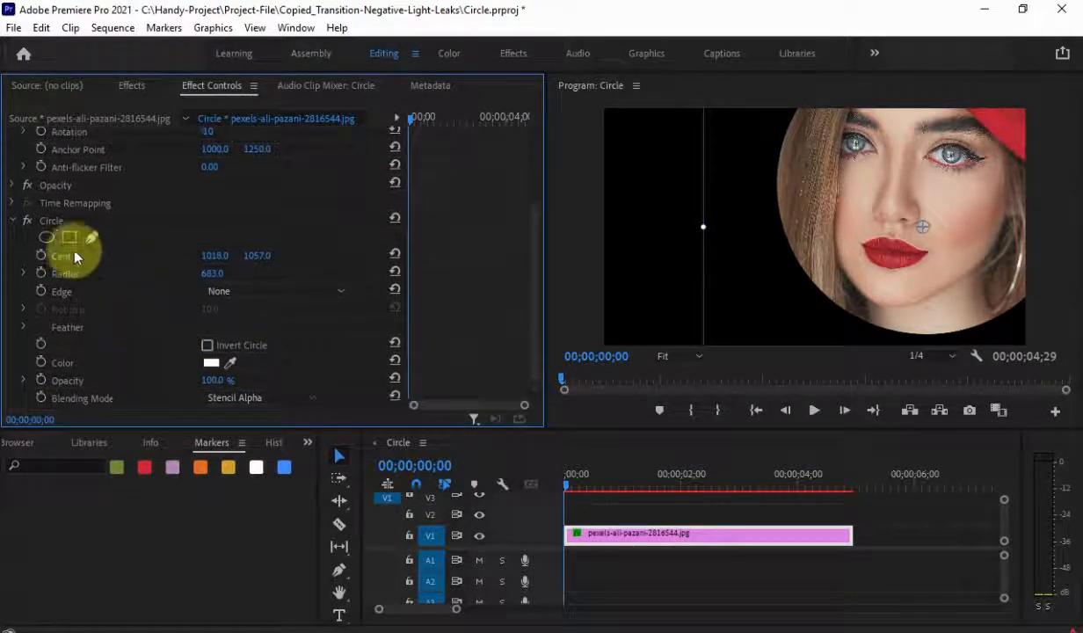
left_click(14, 219)
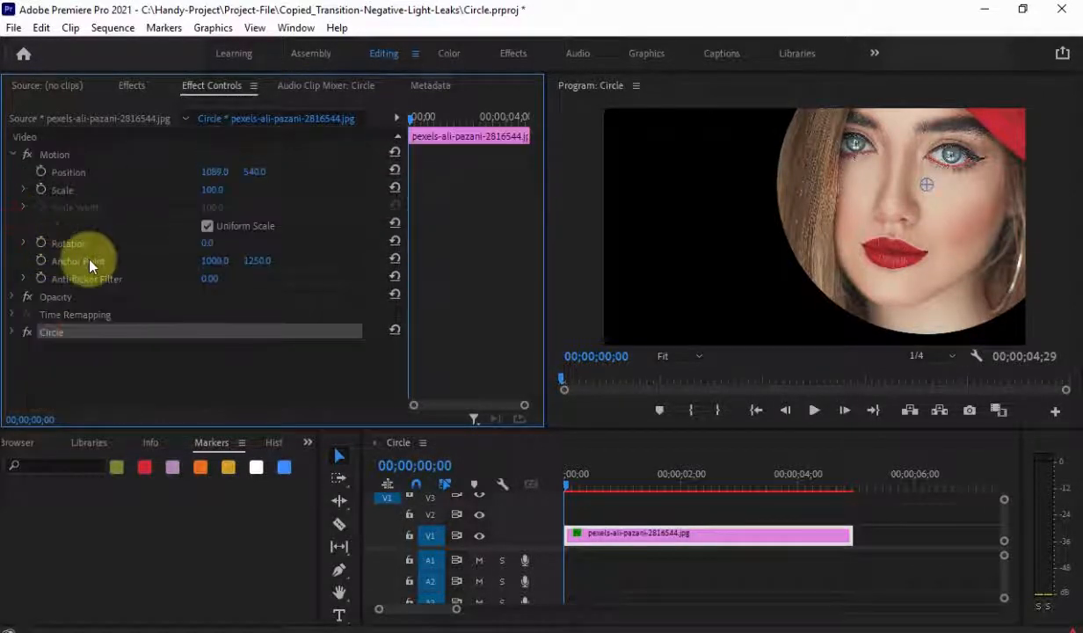
left_click(12, 155)
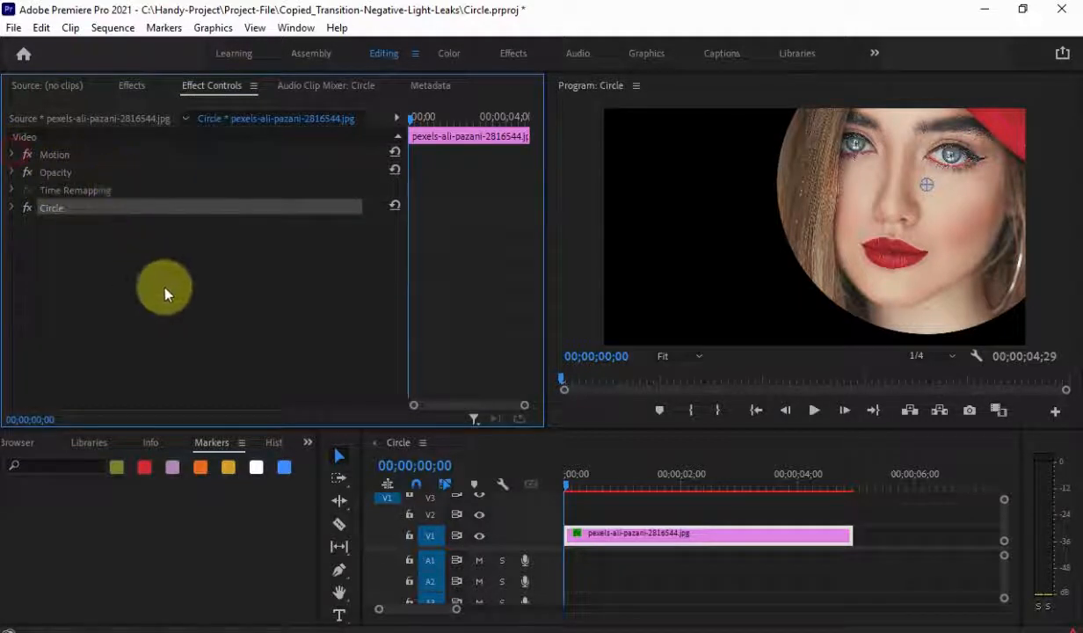
Step: Apply the Paint Bucket effect from the Generate video effects to the portrait clip on V1
left_click(309, 440)
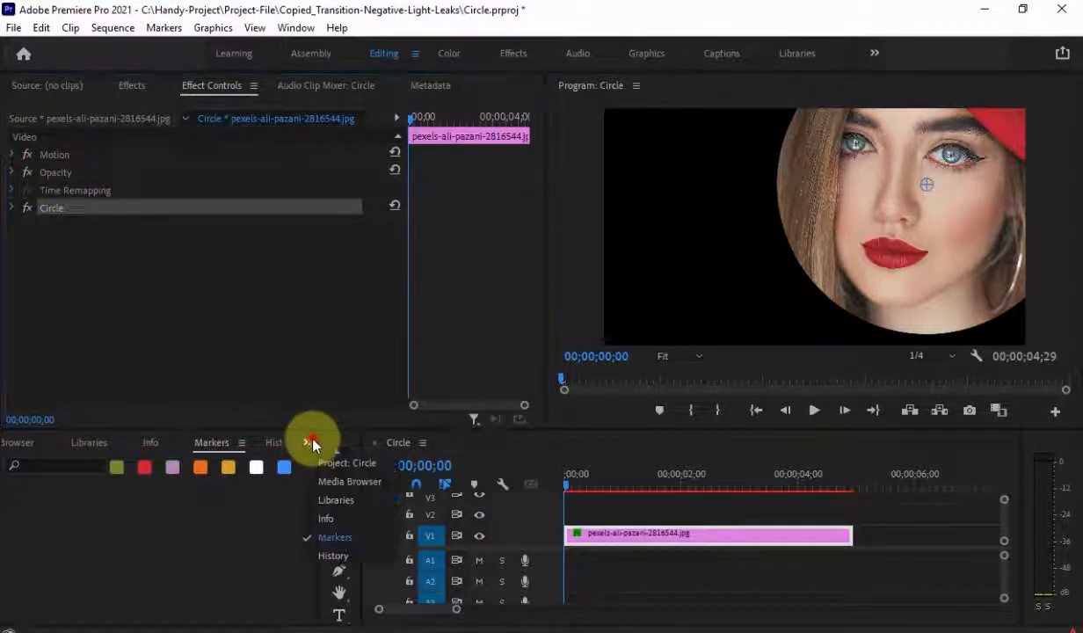
left_click(133, 86)
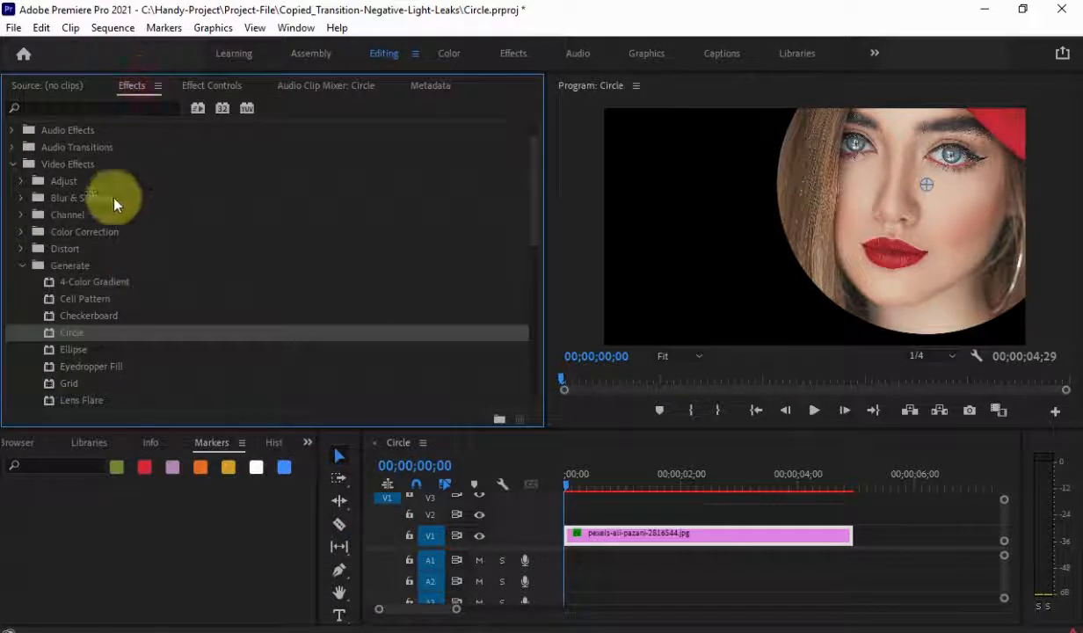
left_click(77, 264)
scroll(119, 299, "down", 5)
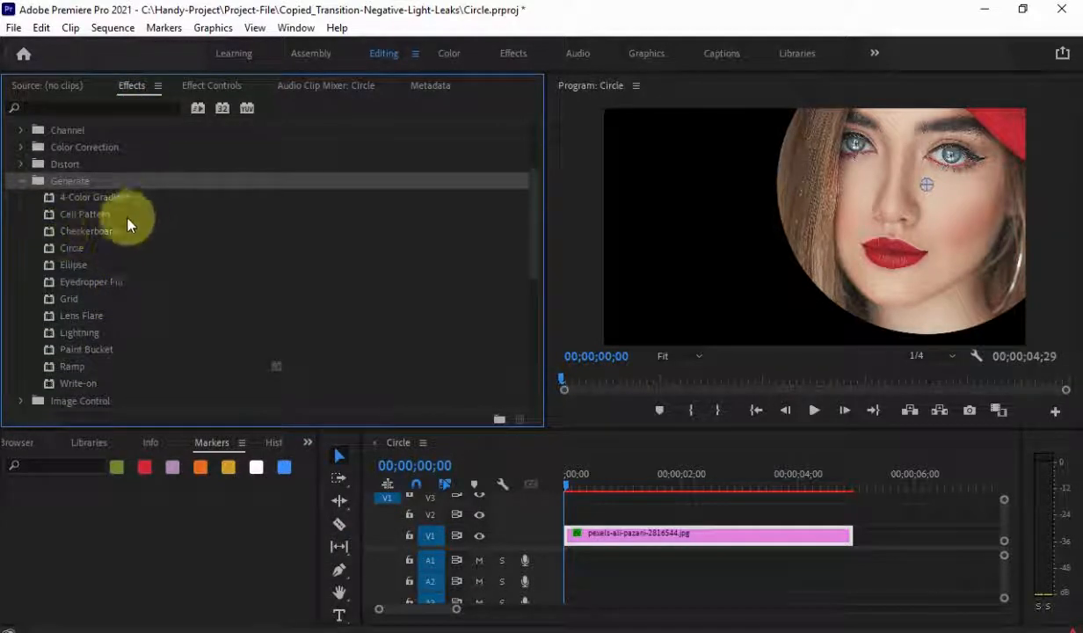
scroll(101, 298, "down", 2)
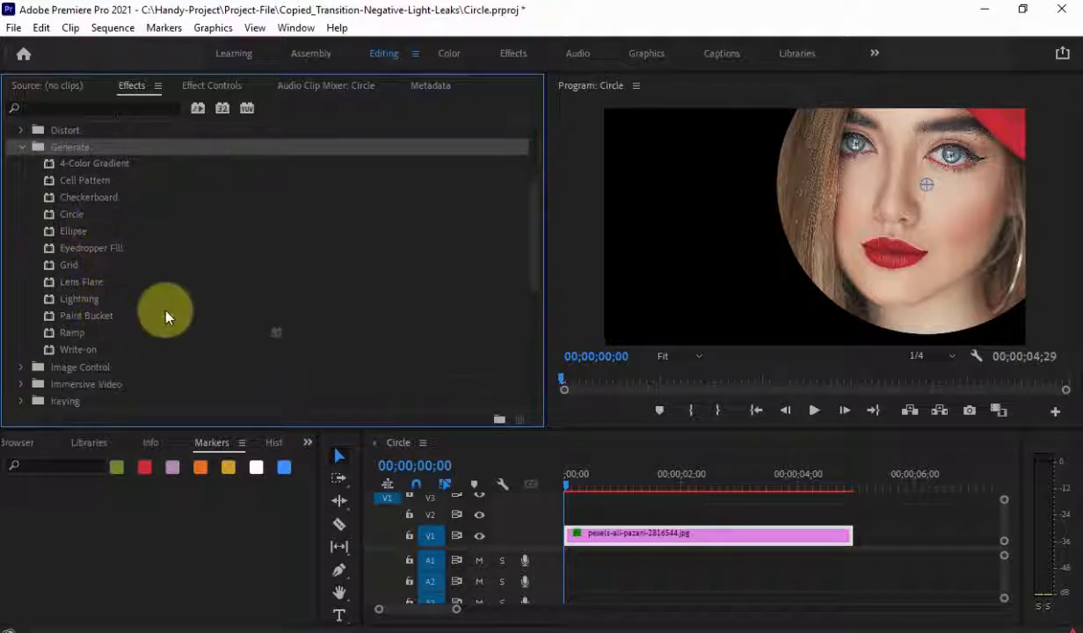
left_click(96, 316)
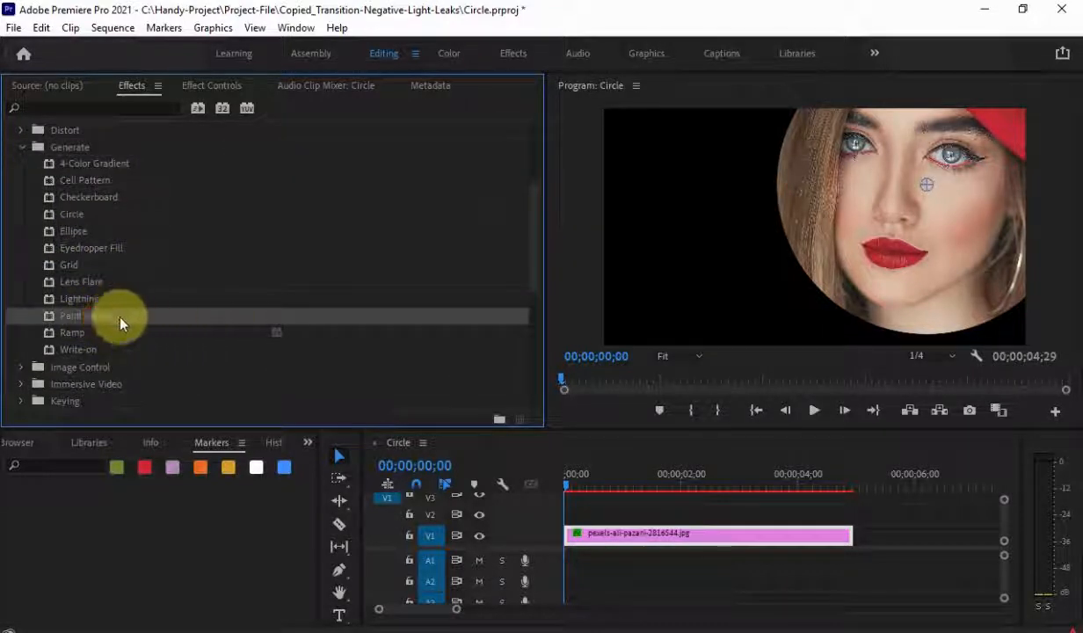
mouse_move(88, 314)
left_mouse_down()
mouse_move(229, 322)
mouse_move(587, 484)
mouse_move(647, 534)
left_mouse_up()
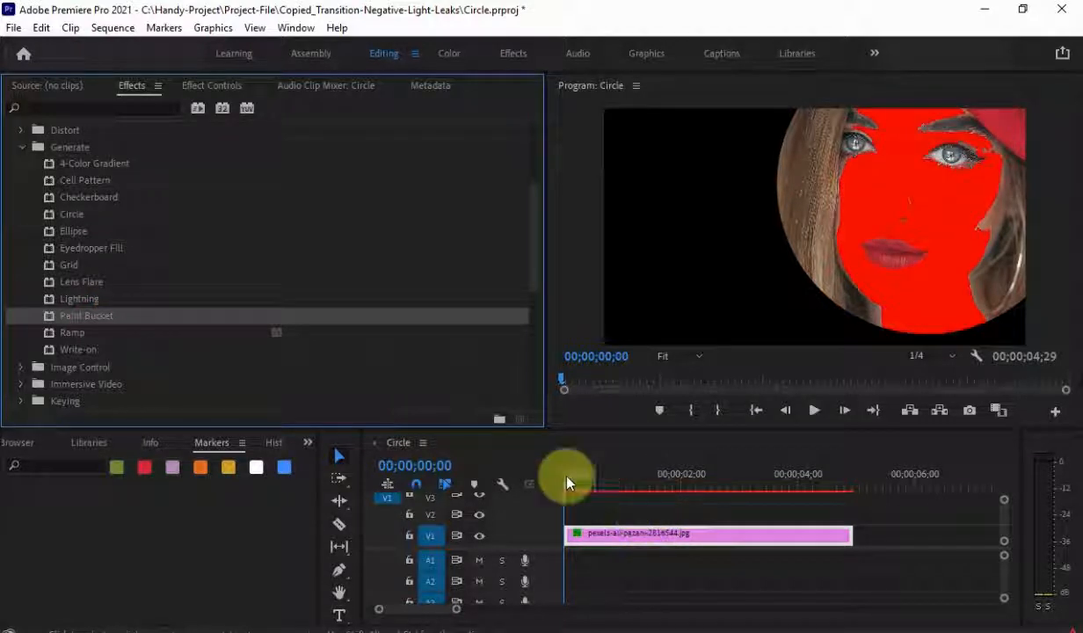
Step: Set the Paint Bucket effect's Fill Selector to Alpha Channel in the clip's effect settings
left_click(226, 88)
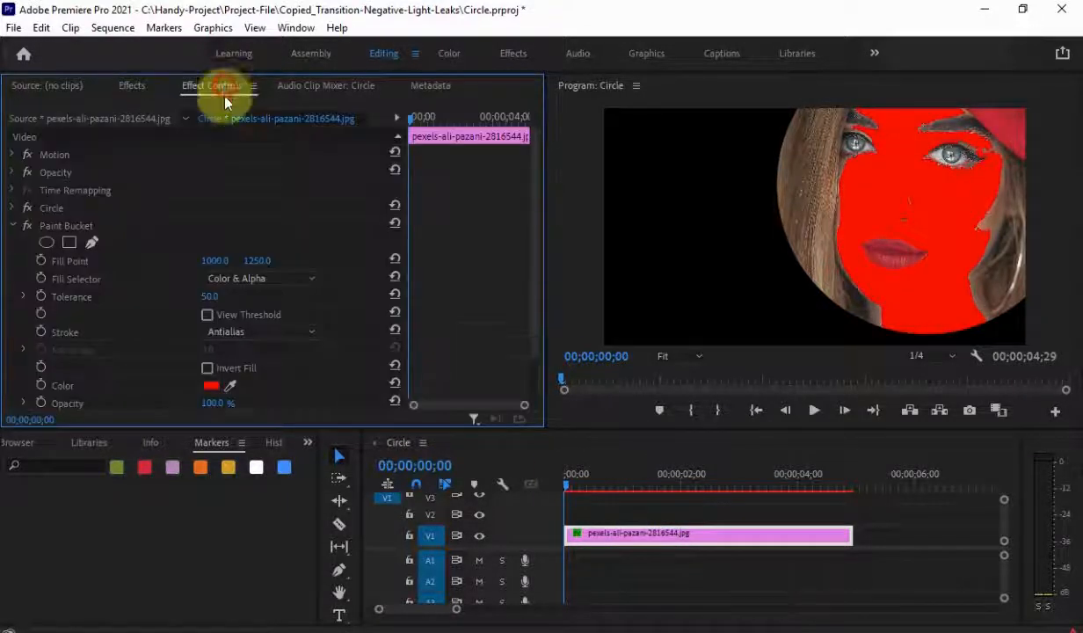
scroll(298, 237, "down", 3)
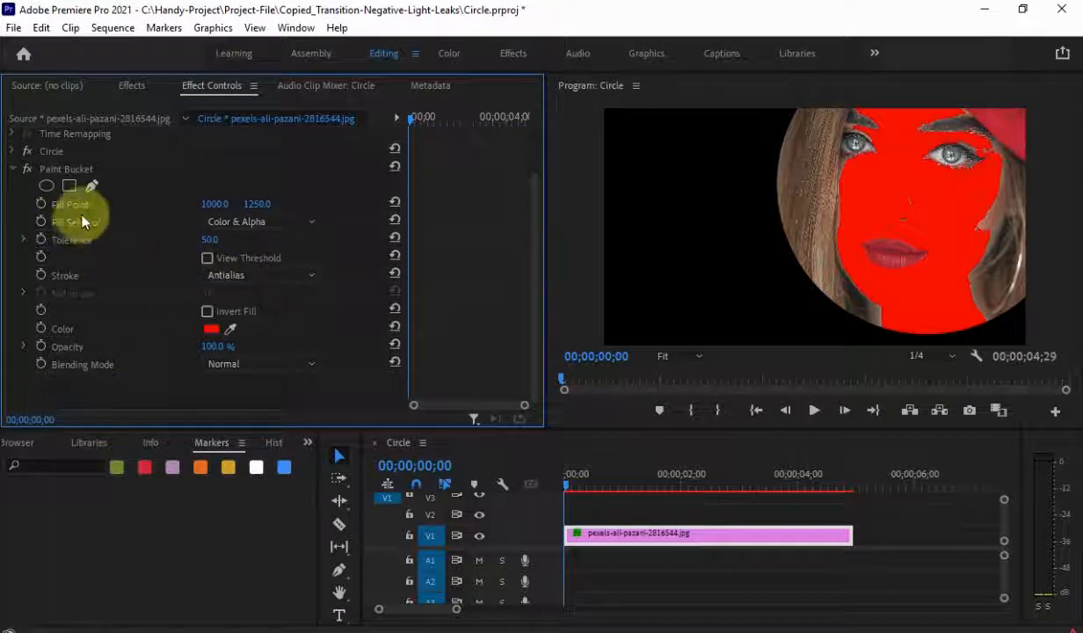
left_click(73, 169)
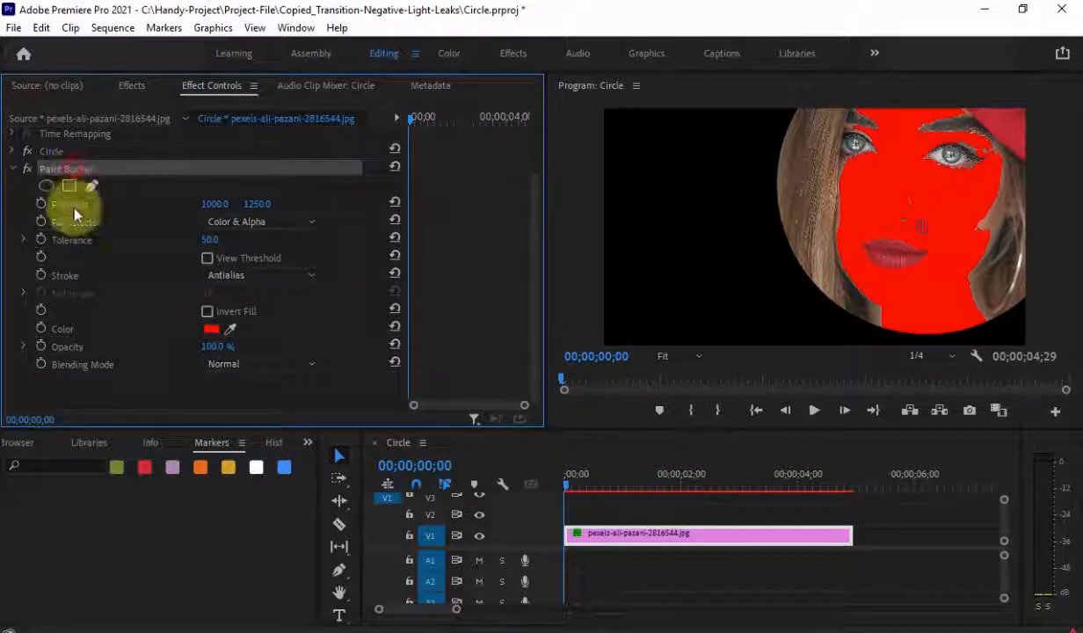
left_click(307, 226)
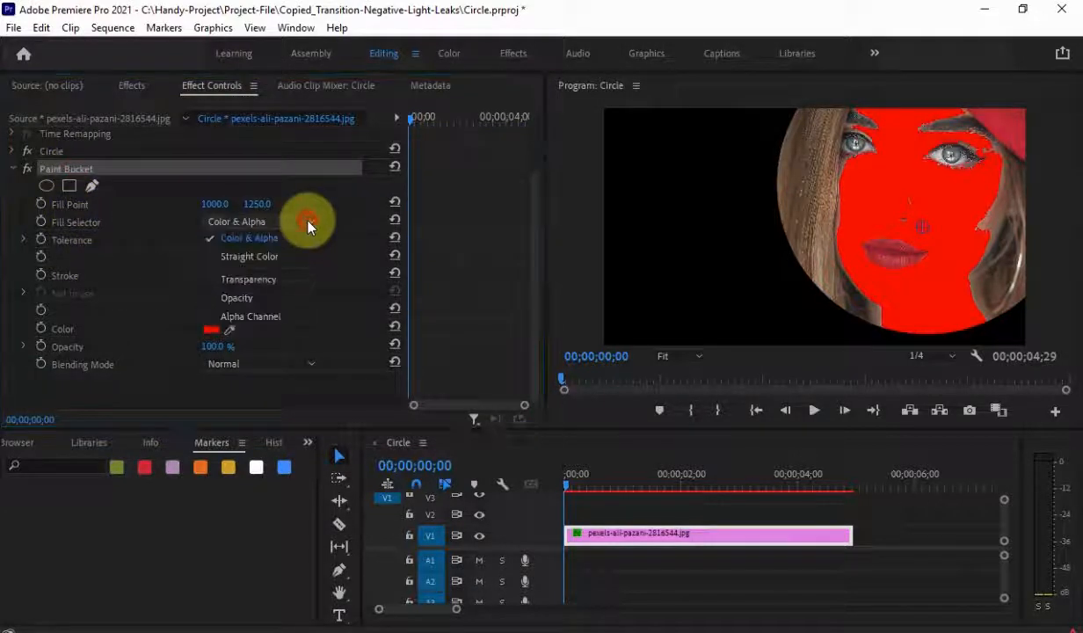
left_click(298, 319)
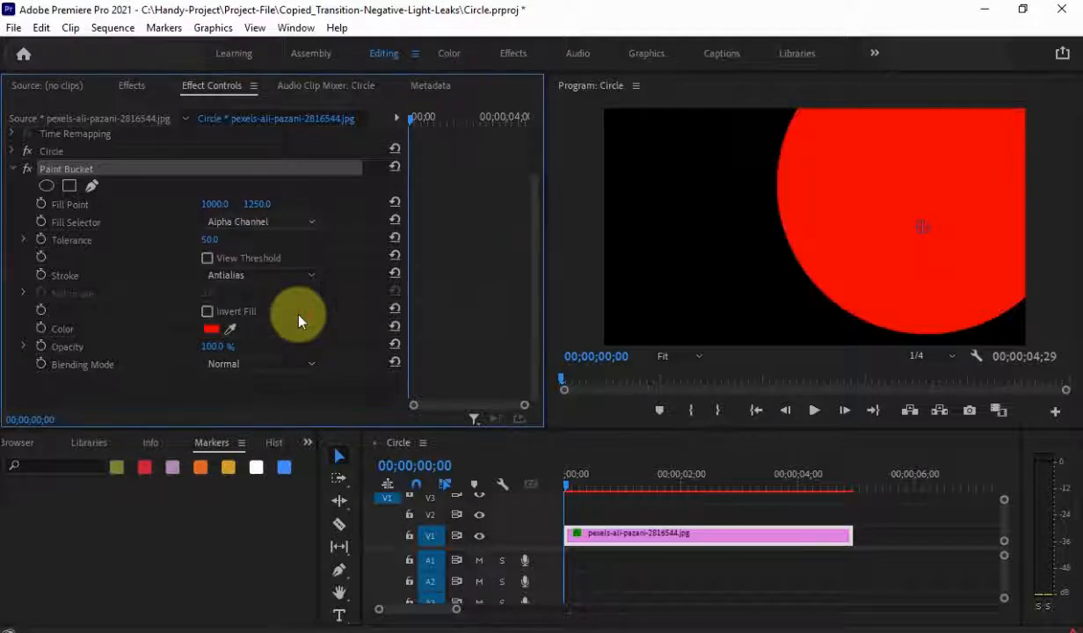
Step: Set the Paint Bucket effect's Stroke option to Stroke with a stroke width of 15
left_click(344, 278)
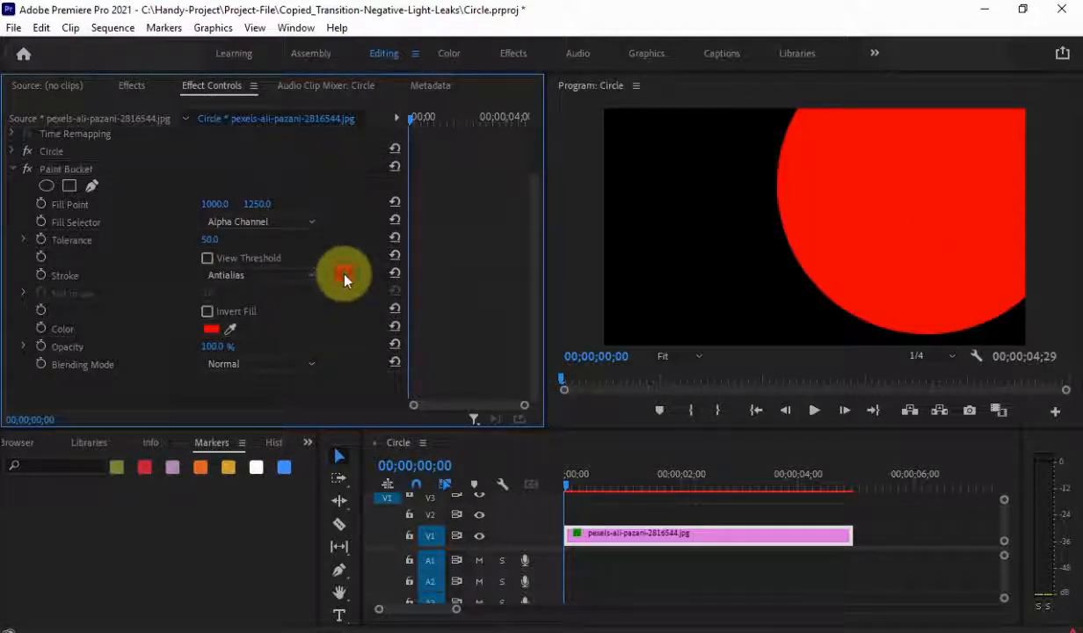
left_click(288, 276)
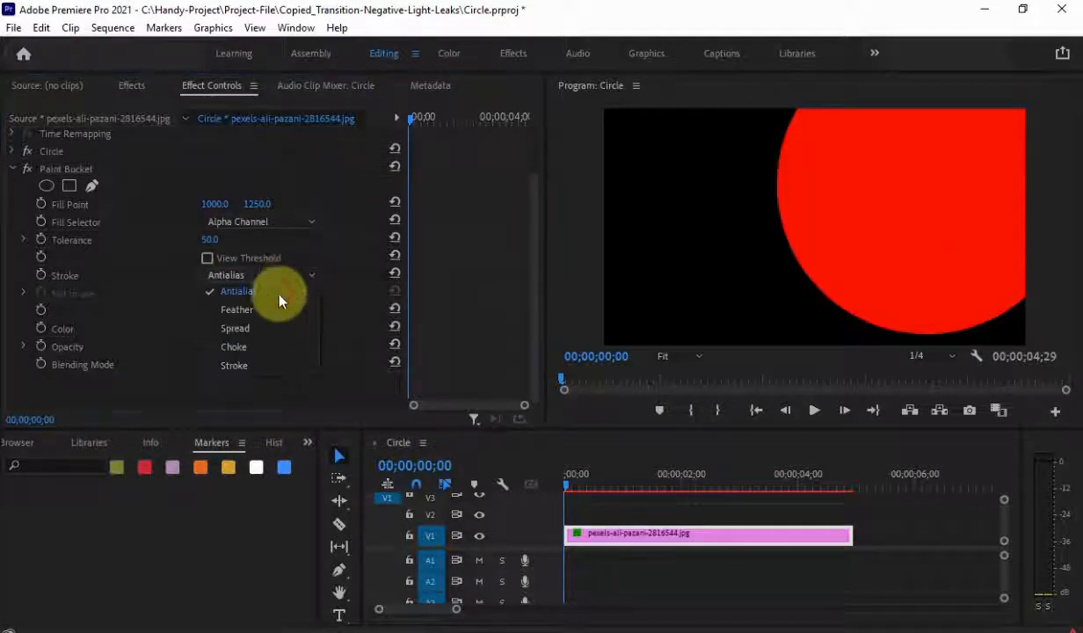
left_click(288, 368)
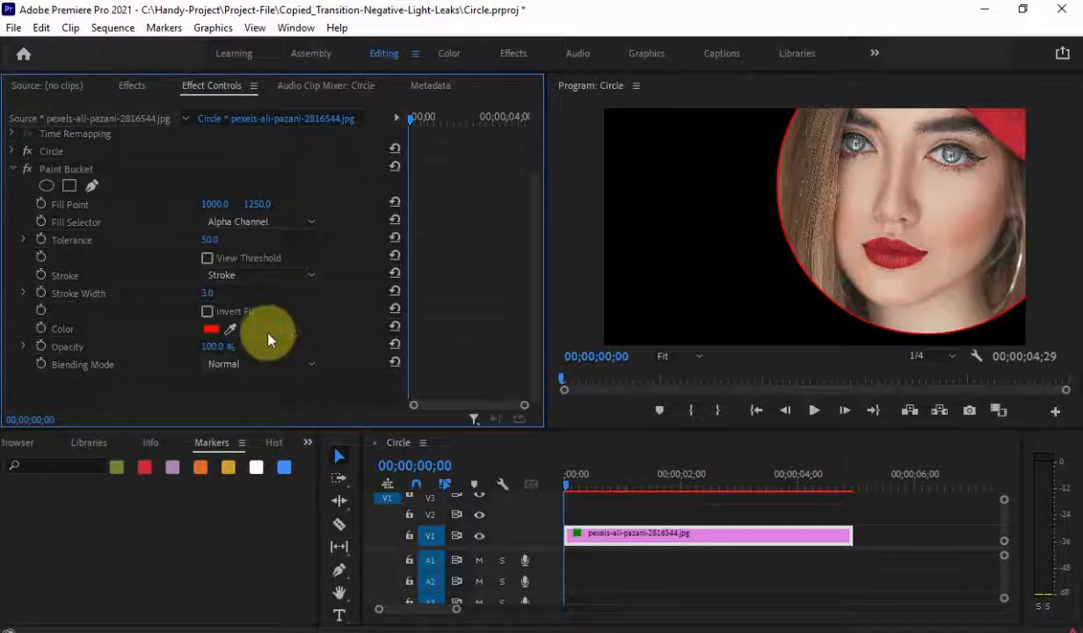
mouse_move(206, 296)
left_mouse_down()
mouse_move(357, 296)
mouse_move(219, 296)
left_mouse_up()
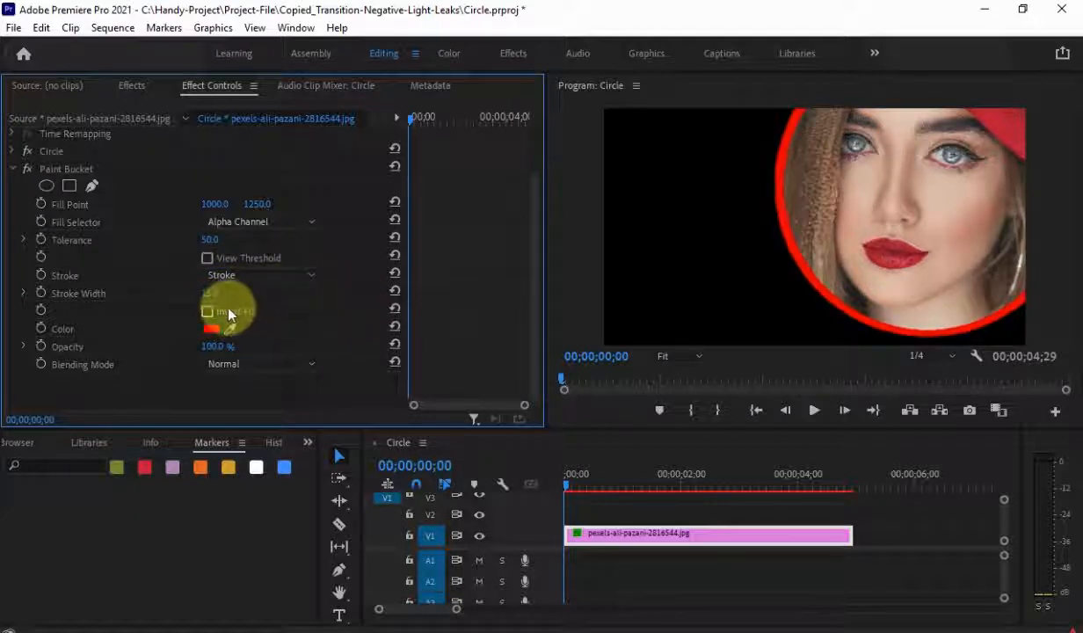
left_click(213, 293)
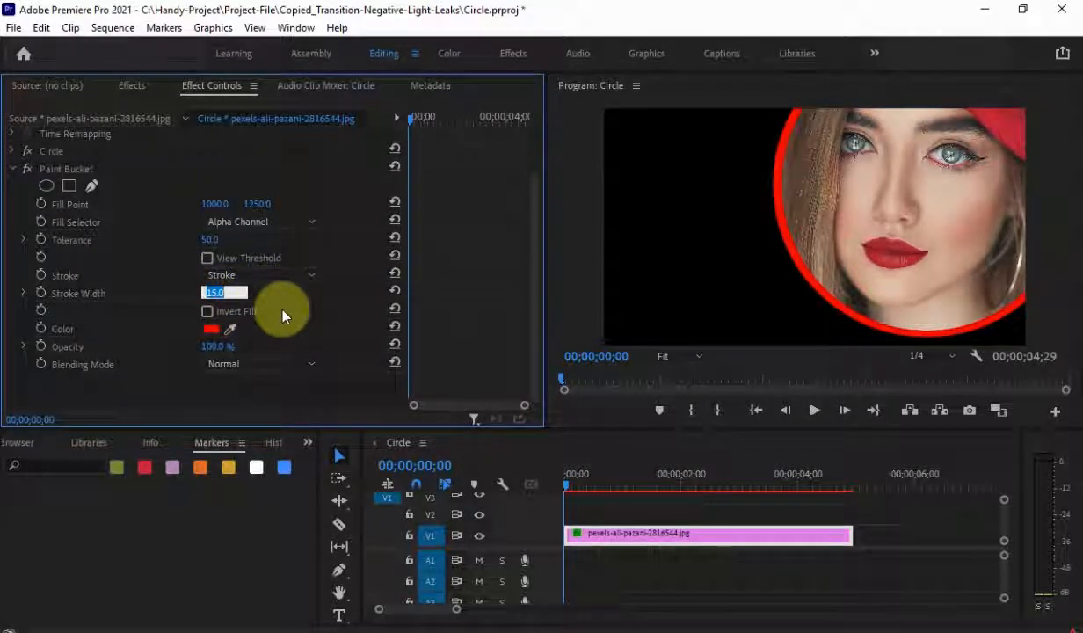
key("Right")
key("Left")
key("Return")
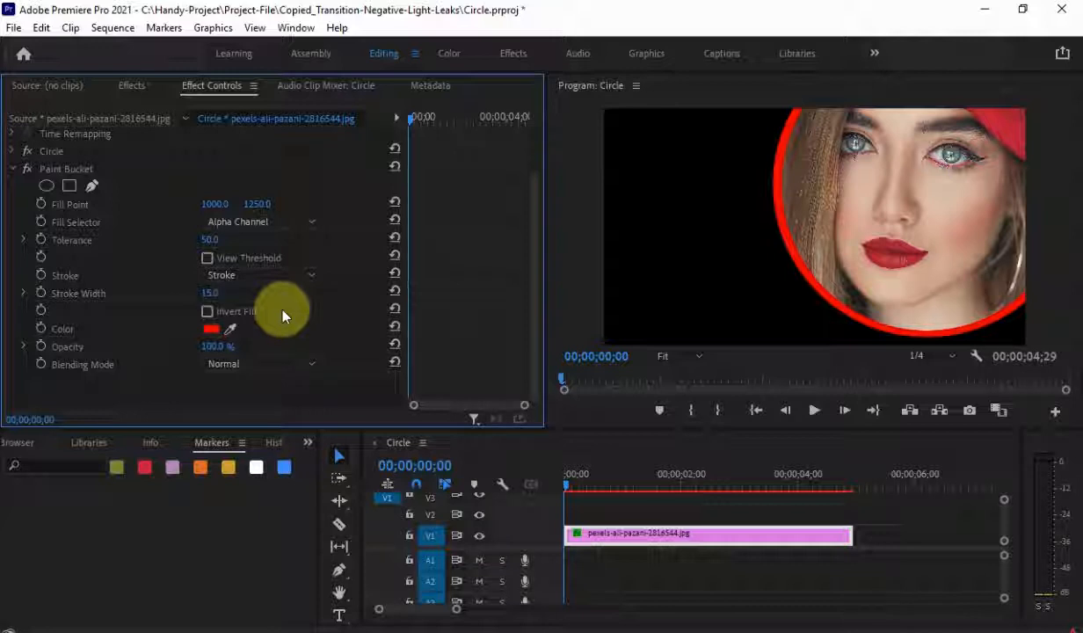
Step: Change the Paint Bucket outline colour to white (FFFFFF)
left_click(211, 329)
left_click_drag(426, 346, 318, 455)
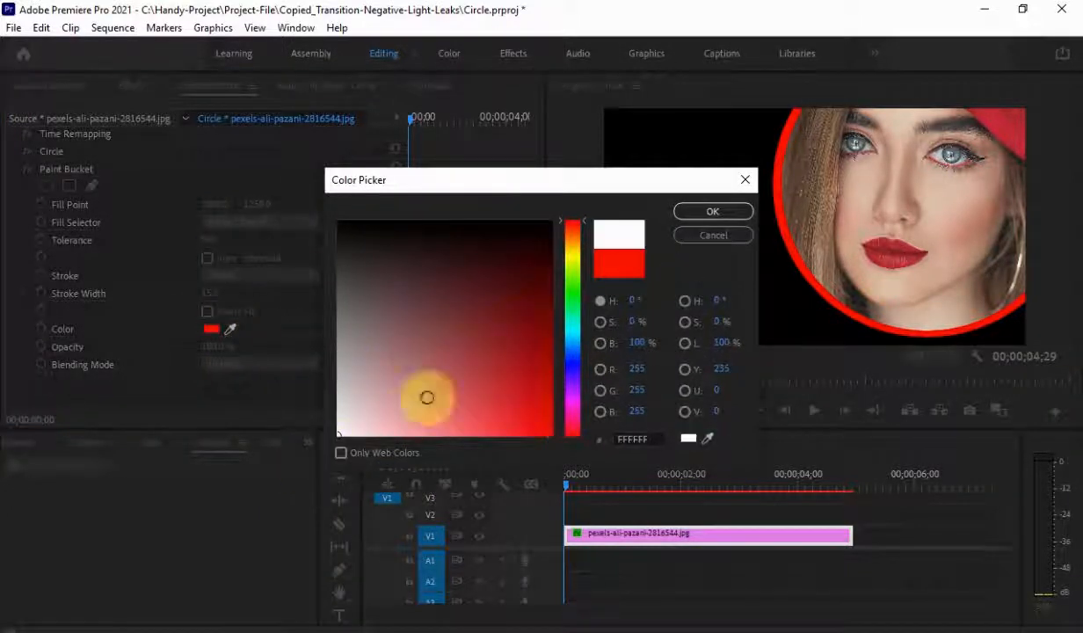
left_click(695, 215)
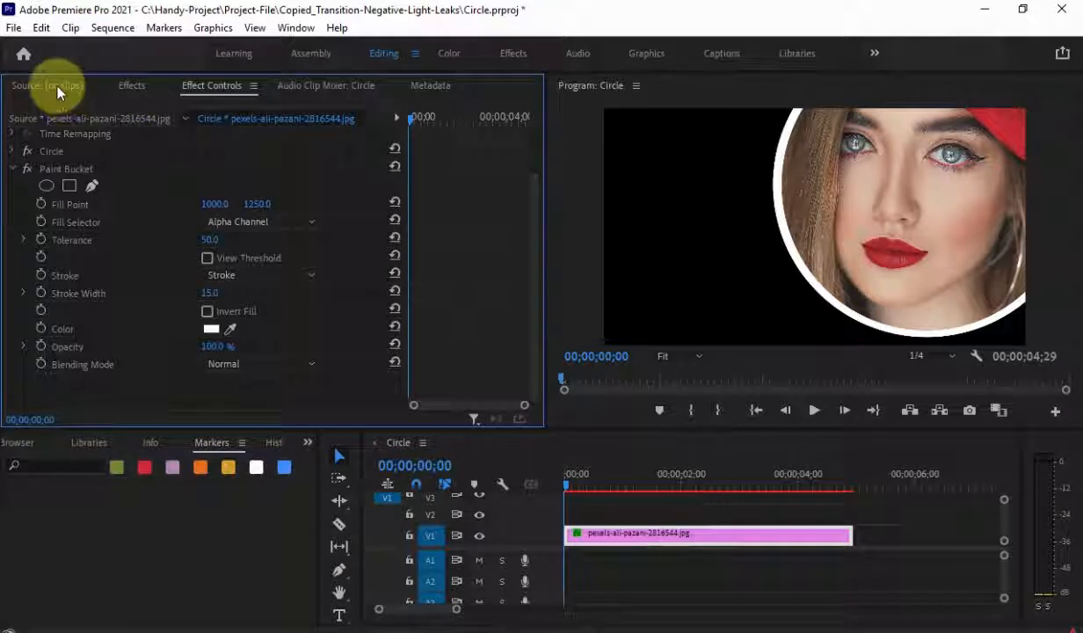
Step: Create a new Black Video item in the project with the default settings
left_click(307, 443)
left_click(318, 440)
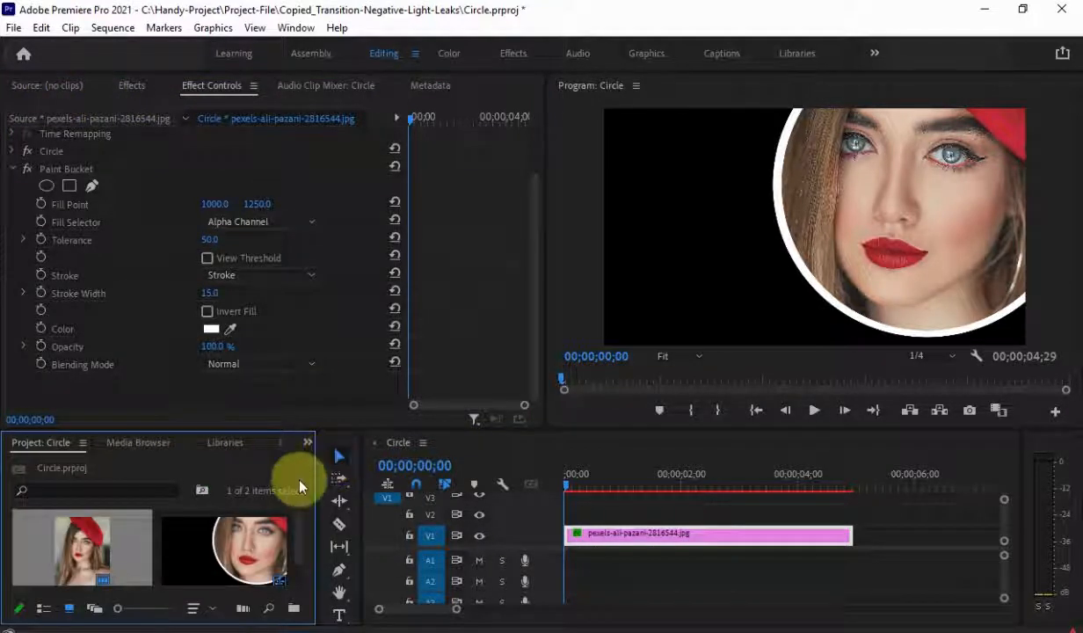
left_click(14, 27)
mouse_move(21, 47)
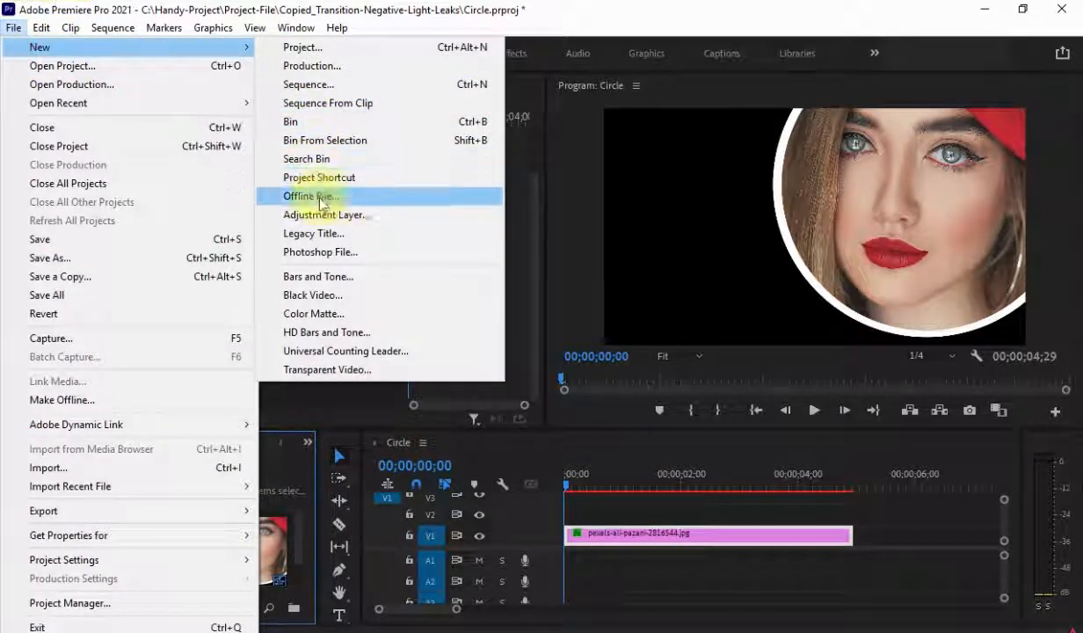
left_click(376, 296)
left_click(571, 389)
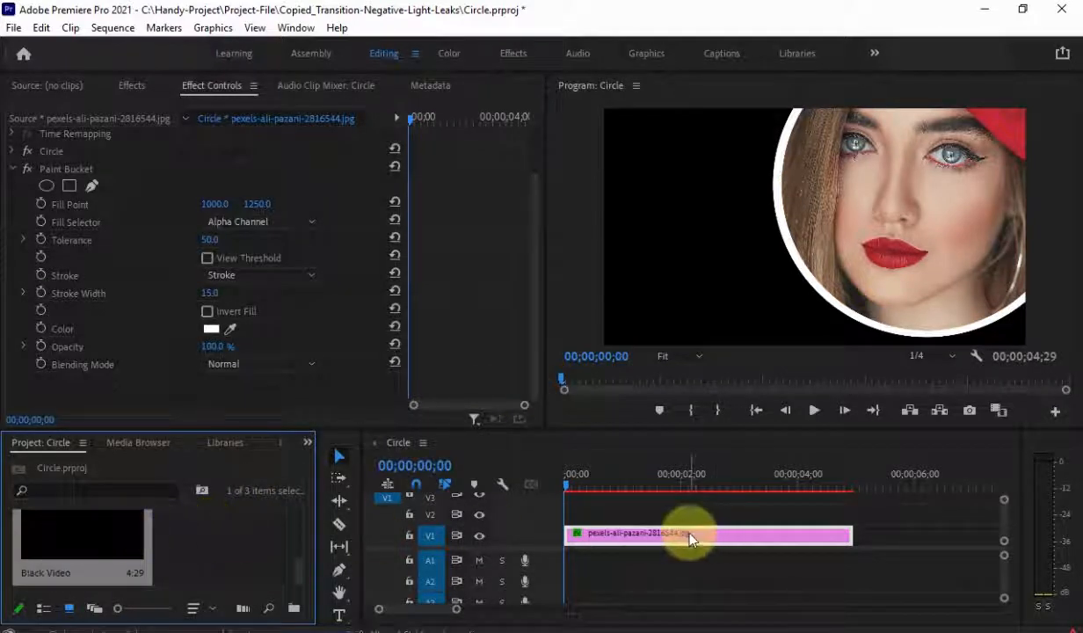
Step: Move the portrait clip up to track V2 and place the Black Video beneath it on V1
left_click_drag(690, 539, 689, 527)
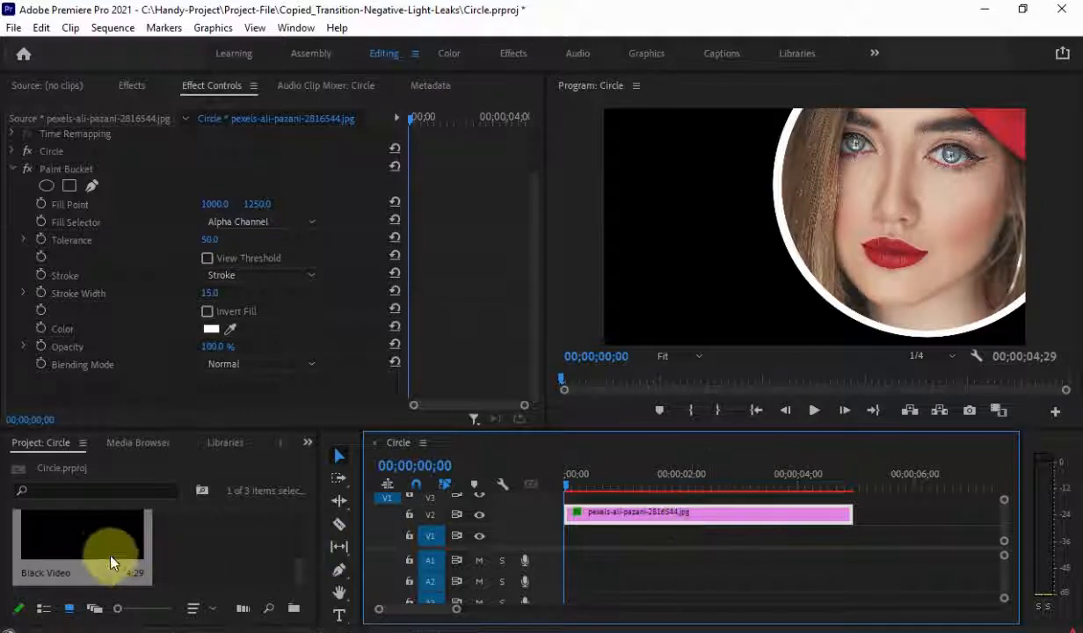
left_click_drag(97, 552, 622, 536)
left_click(621, 536)
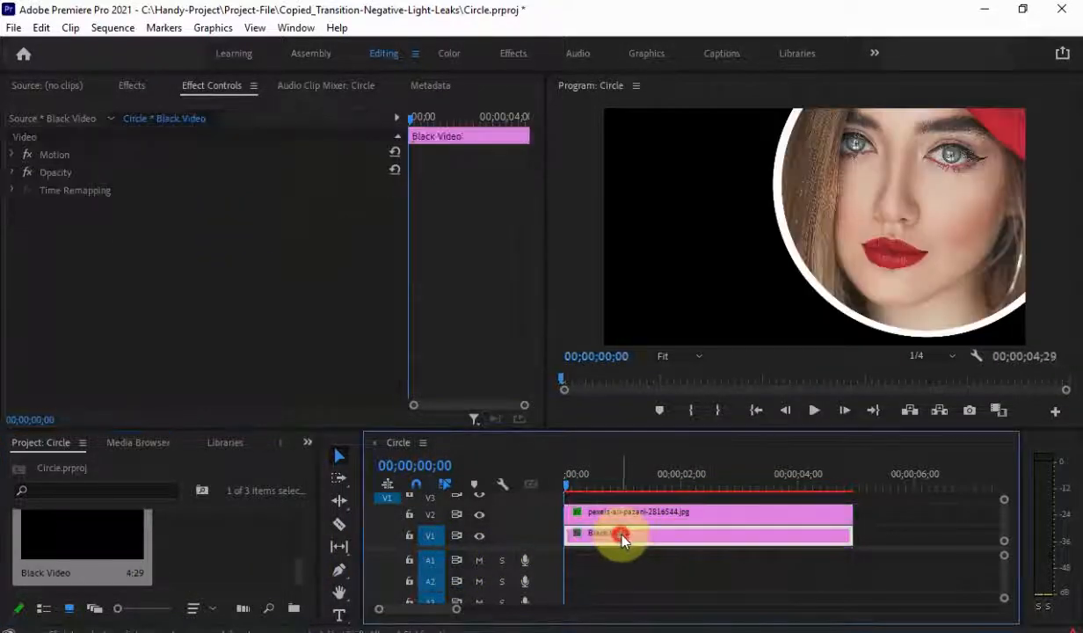
left_click(621, 482)
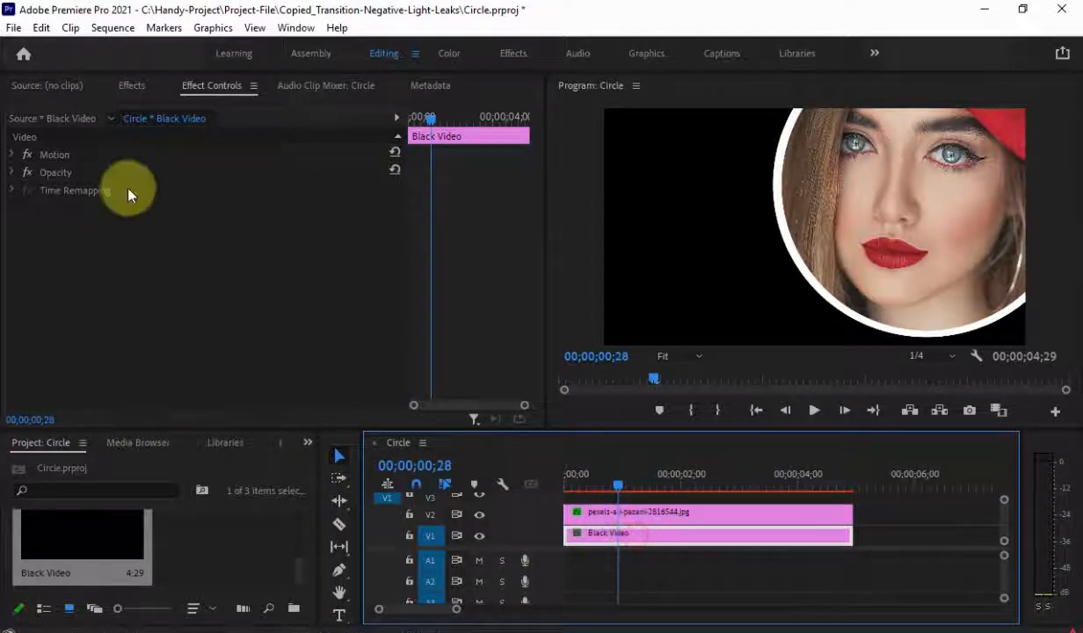
Step: Apply the Tint effect from the Color Correction video effects to the Black Video clip on V1
left_click(133, 85)
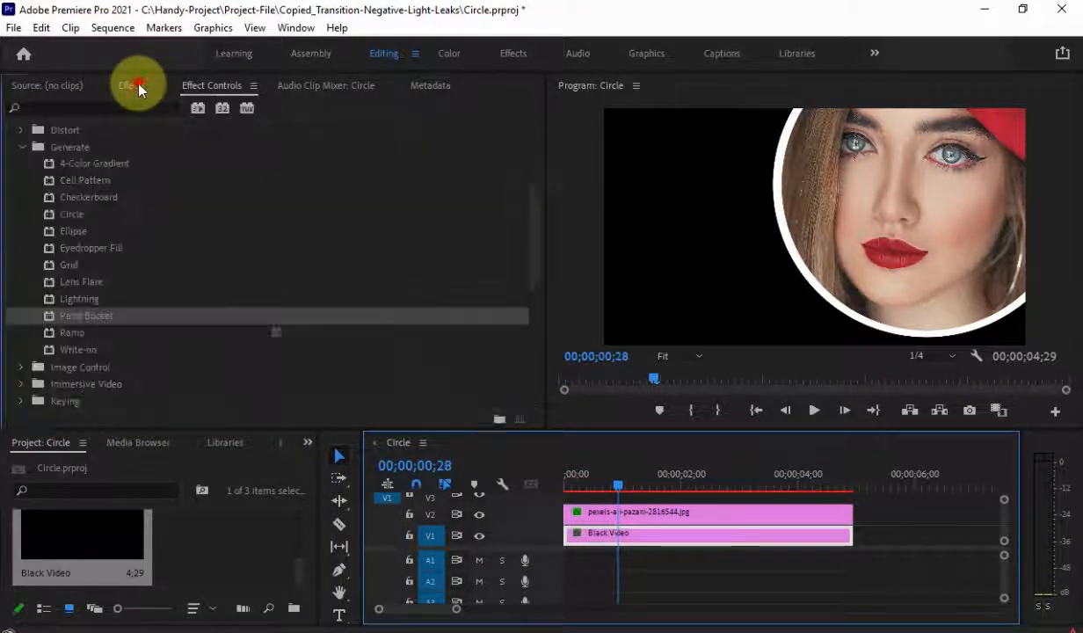
left_click(33, 156)
scroll(102, 161, "up", 4)
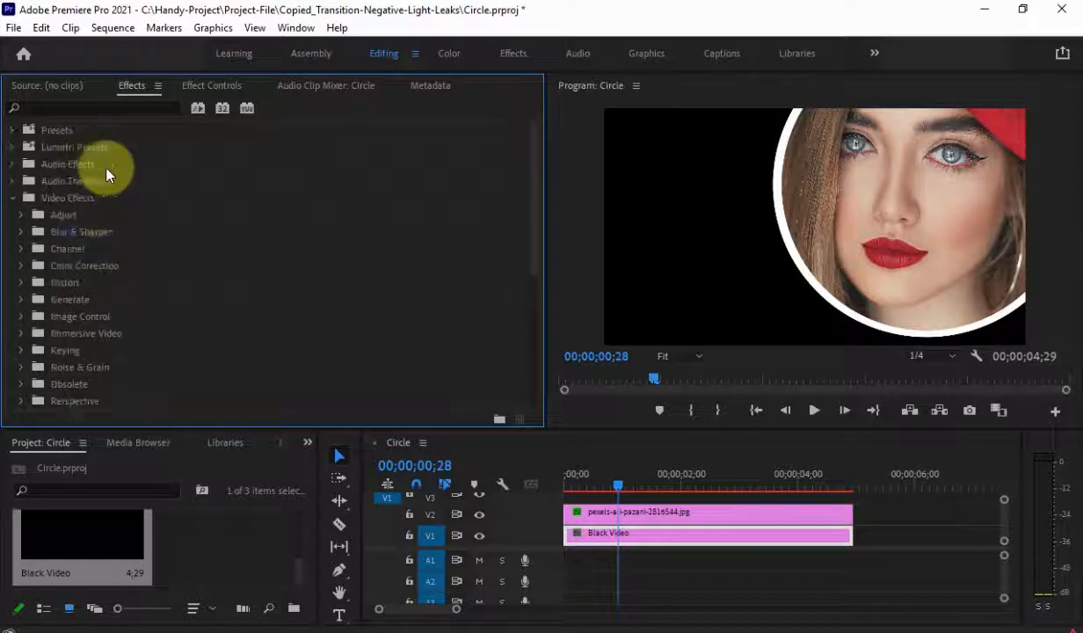
scroll(89, 203, "down", 1)
left_click(88, 232)
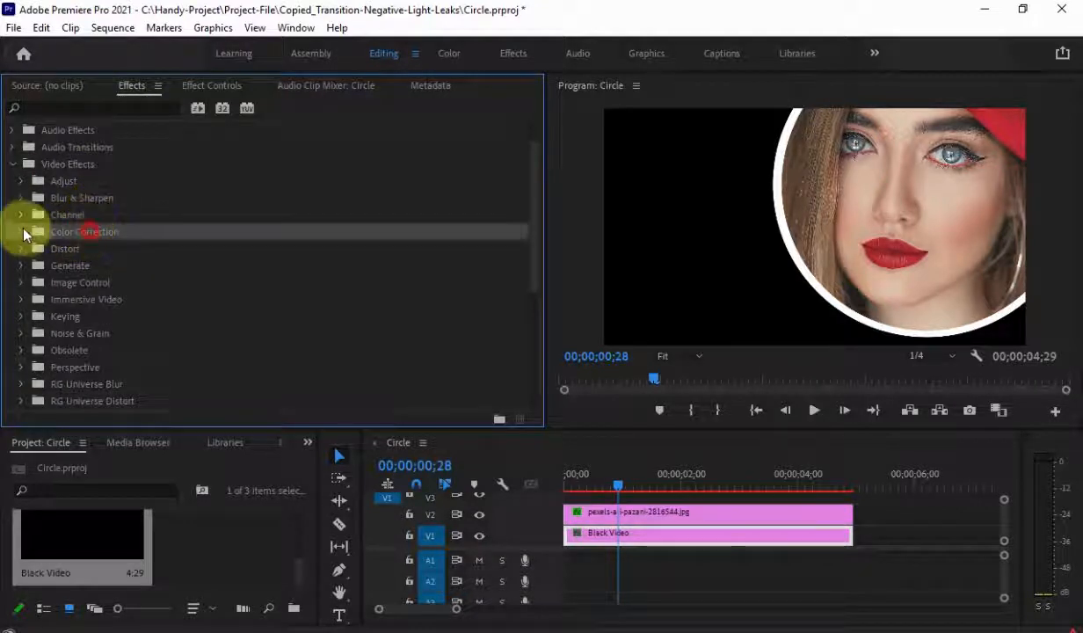
left_click(22, 233)
scroll(163, 286, "down", 3)
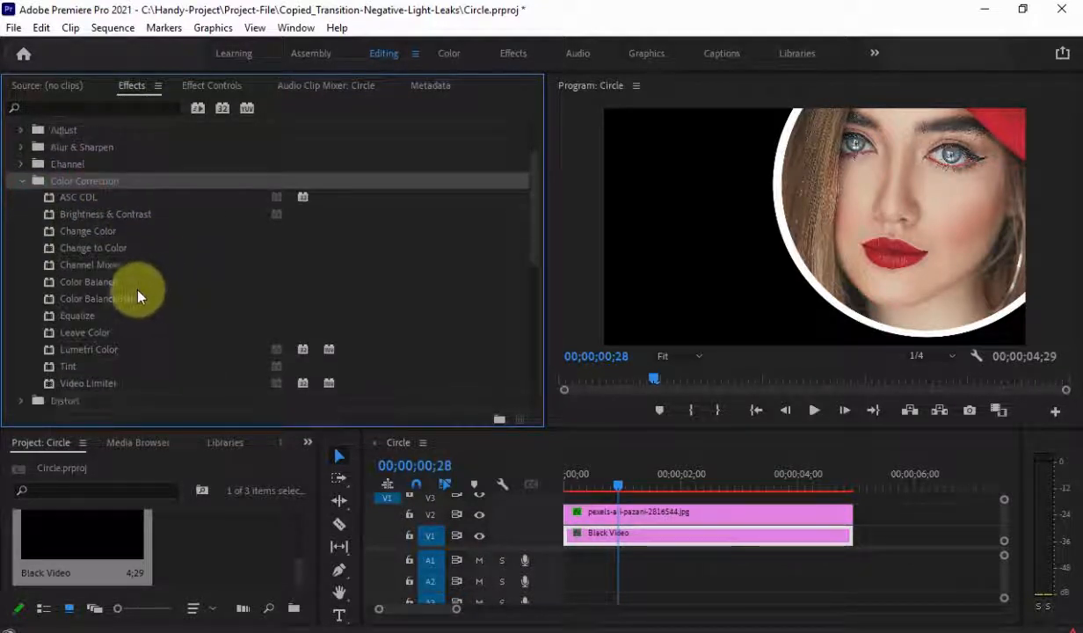
left_click(53, 334)
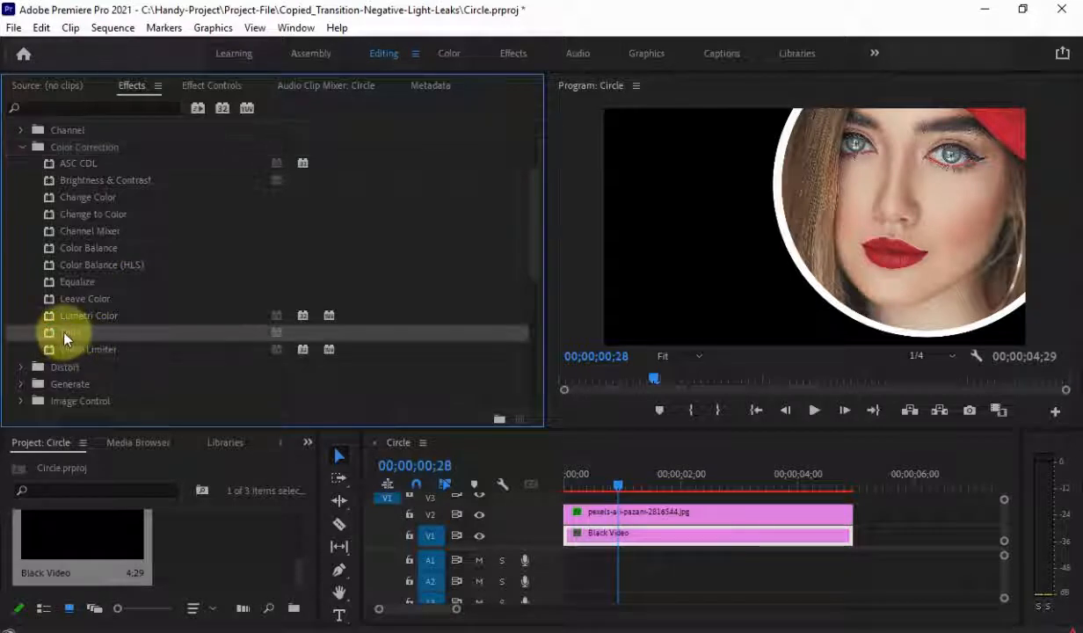
left_click_drag(65, 332, 675, 537)
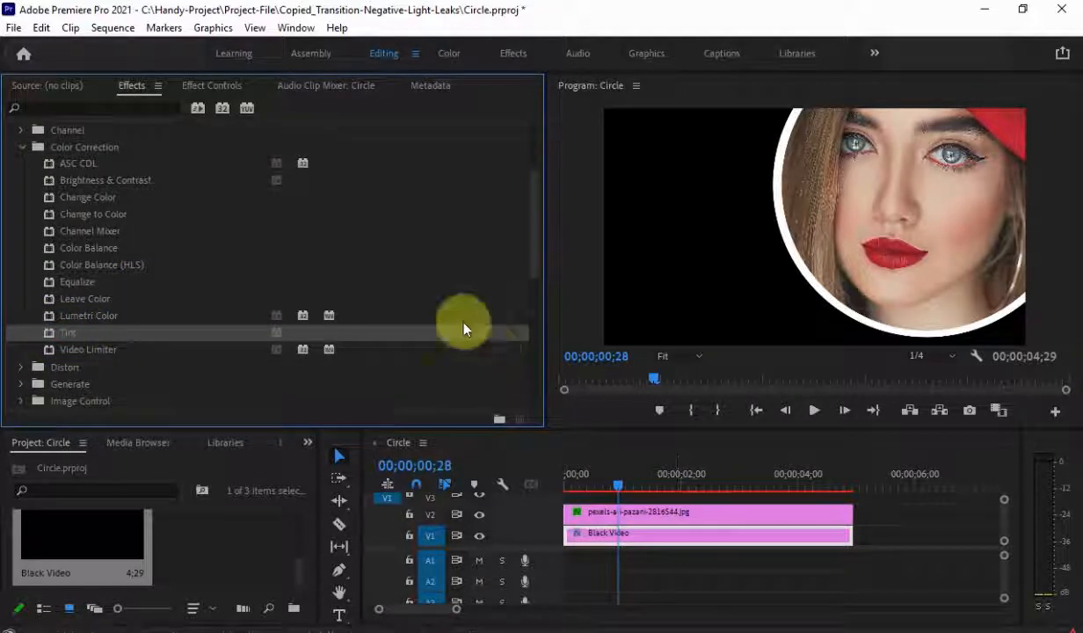
Step: Set both Map Black To and Map White To of the Black Video's Tint effect to red (FF0000)
left_click(213, 86)
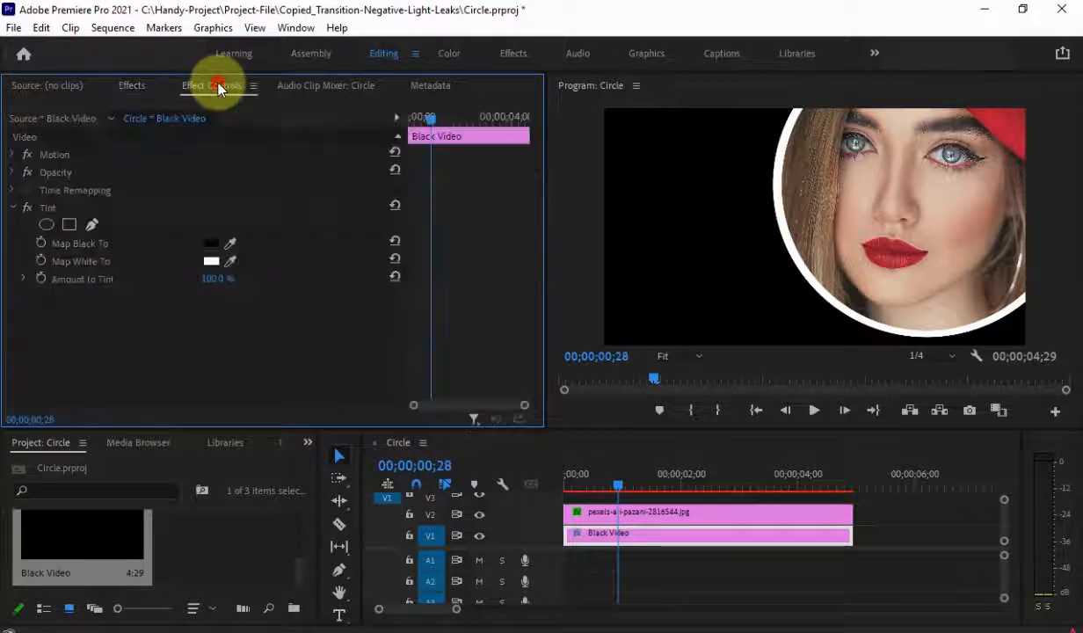
left_click(212, 244)
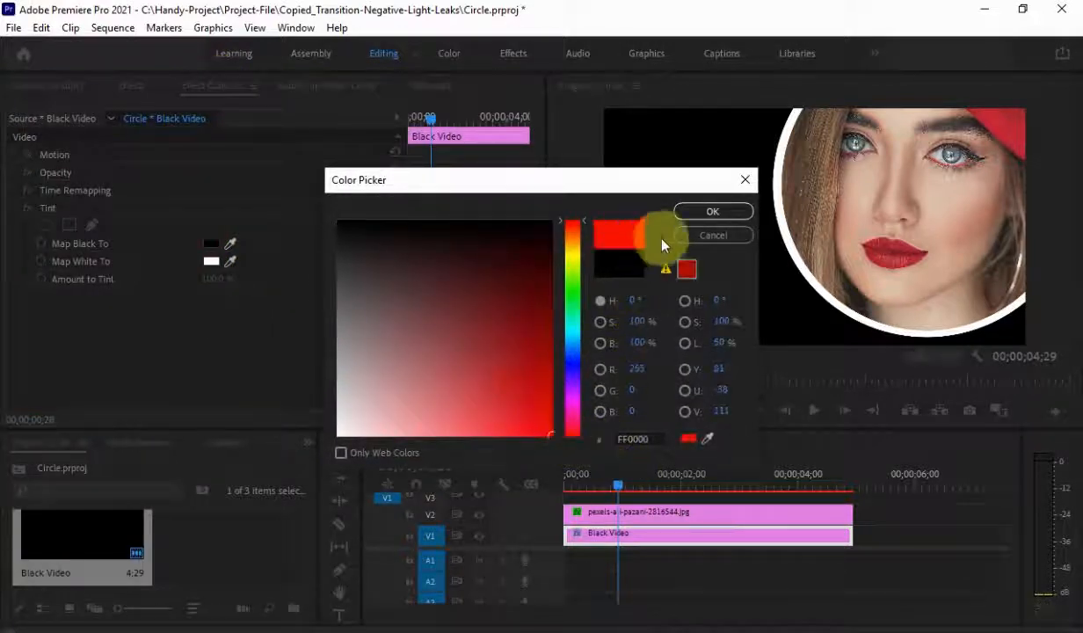
left_click(693, 216)
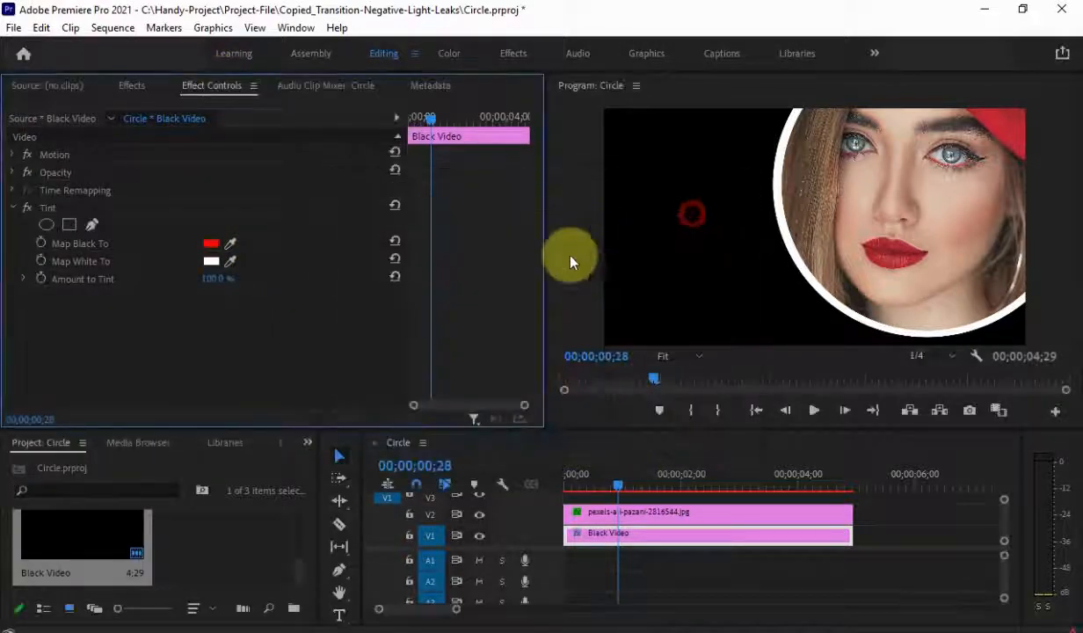
left_click(210, 260)
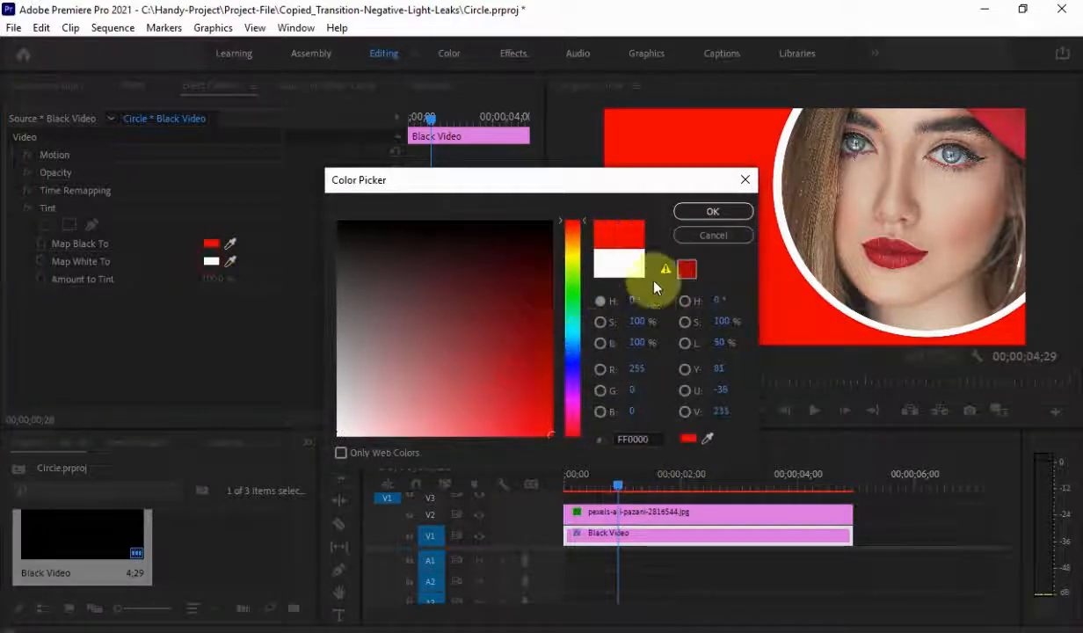
left_click(712, 211)
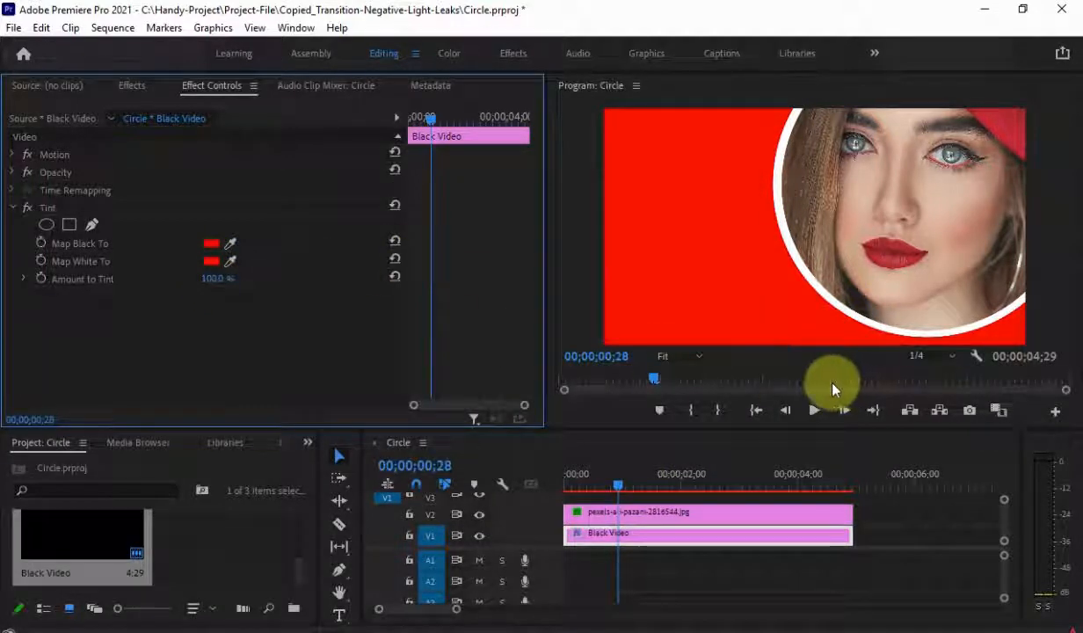
Step: Collapse the portrait clip's Paint Bucket settings and set the Circle effect's vertical center to 1033
left_click(686, 518)
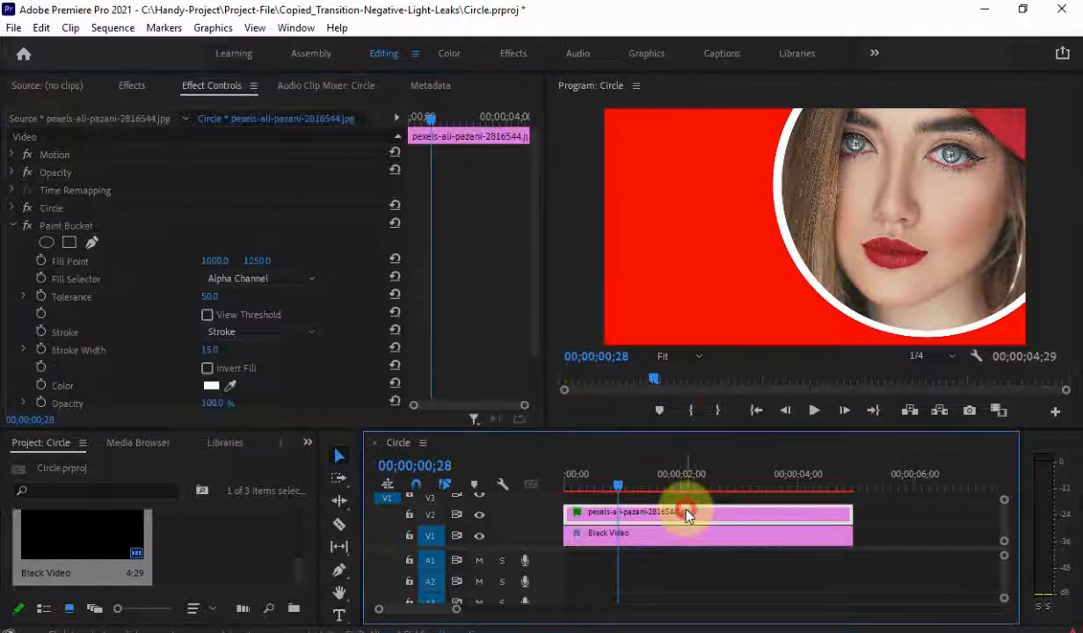
left_click(88, 226)
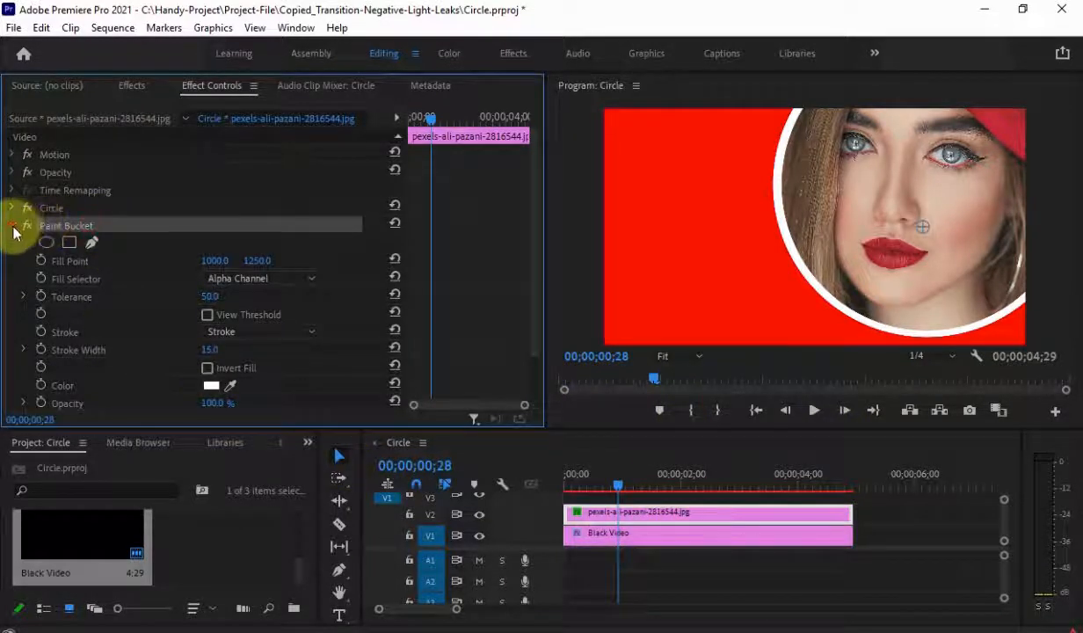
left_click(13, 225)
left_click(49, 209)
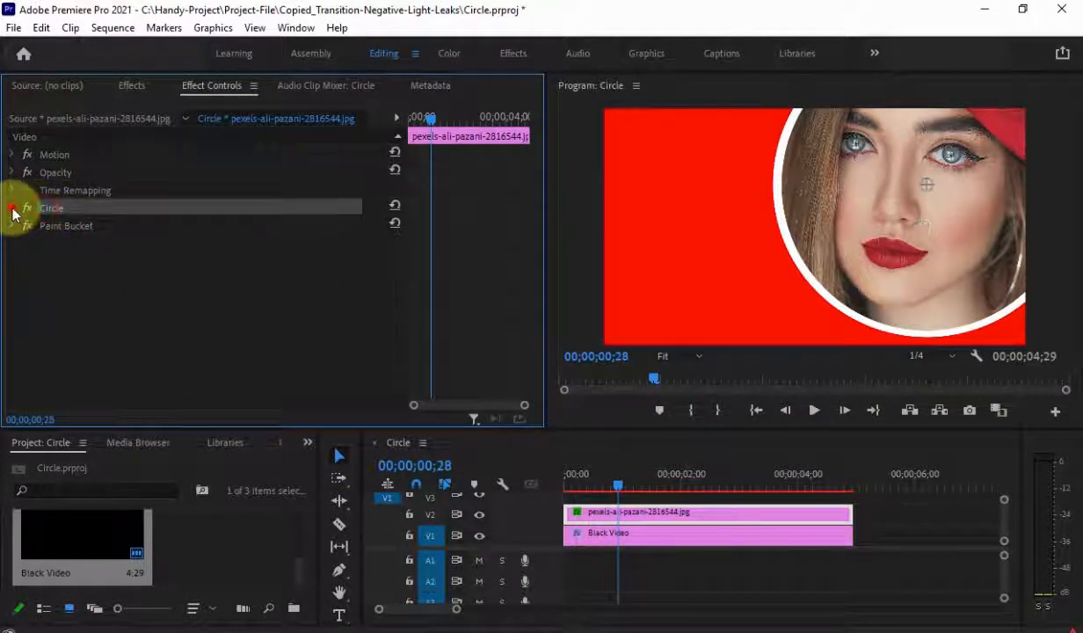
left_click(13, 208)
left_click_drag(258, 243, 235, 242)
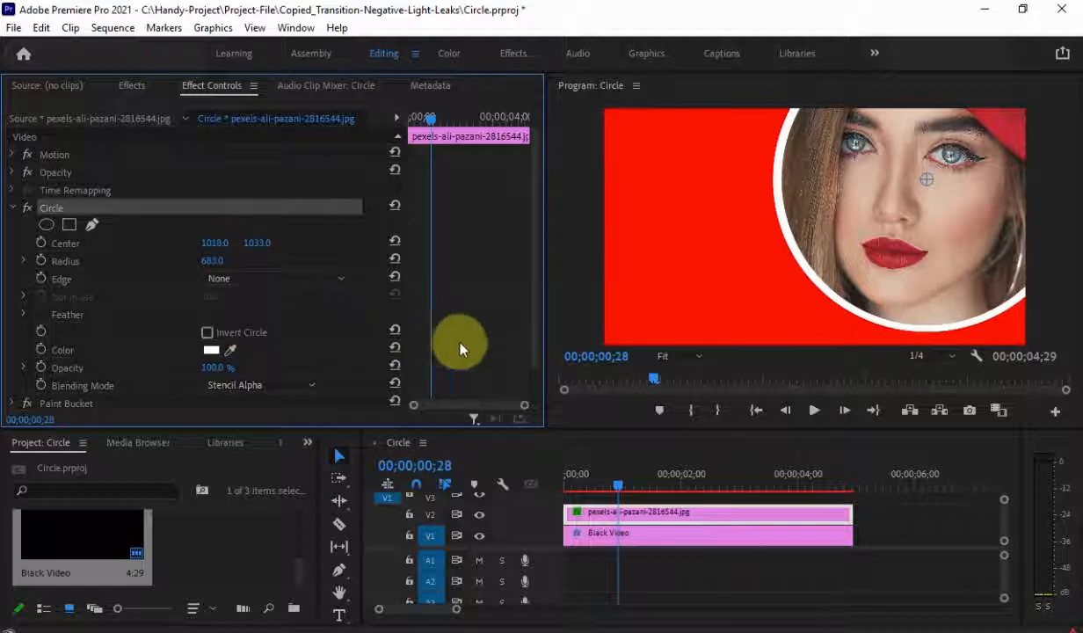
Step: Import the image ImanVFX (4).jpg from the Footage folder into the project
left_click(349, 632)
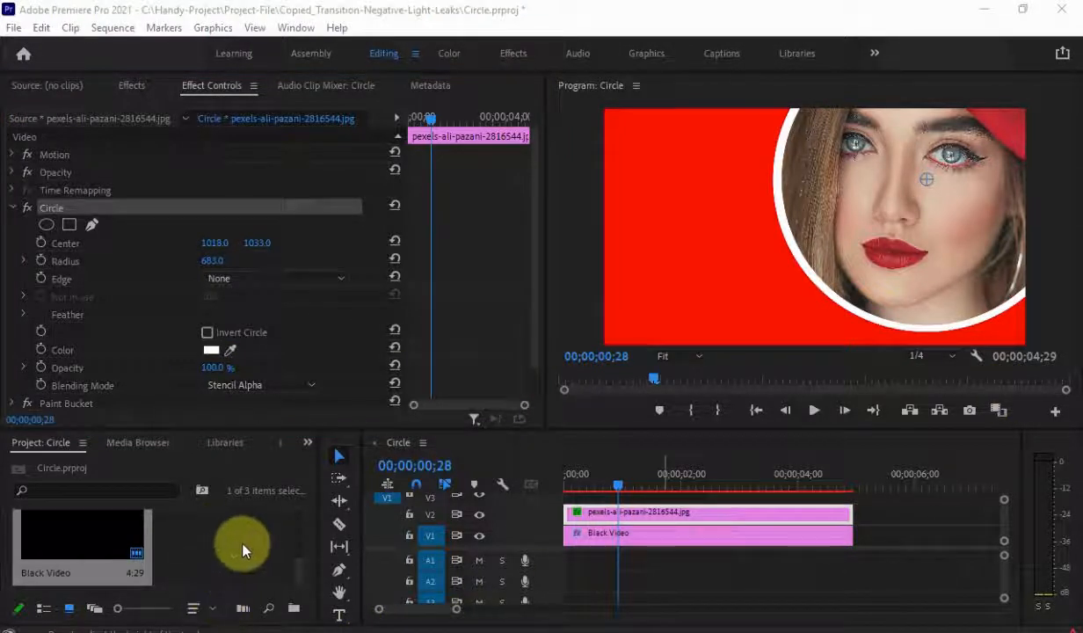
right_click(243, 543)
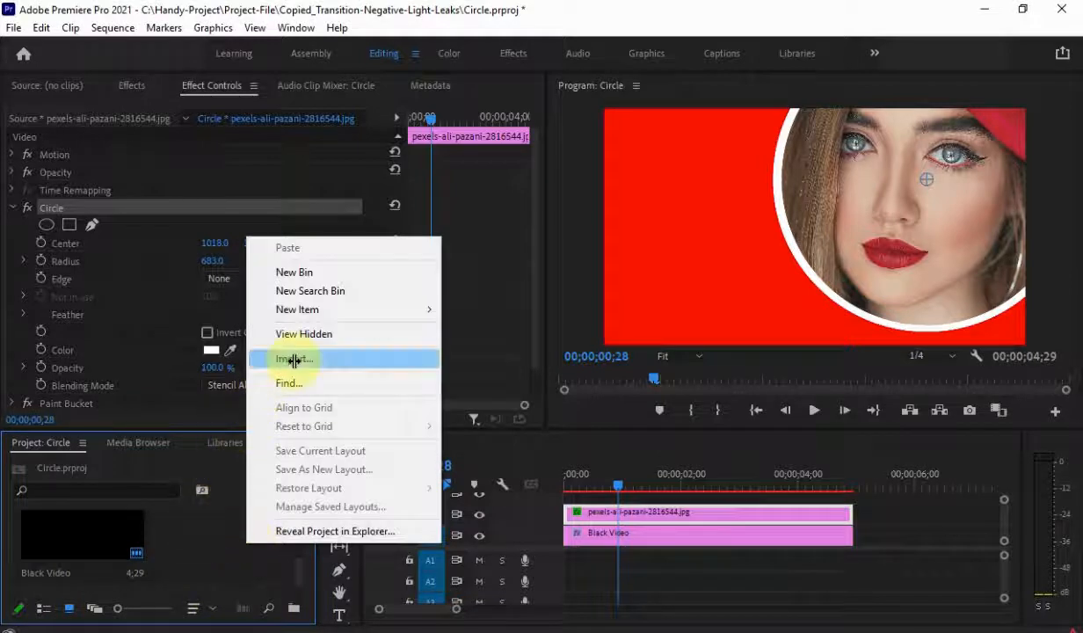
left_click(293, 360)
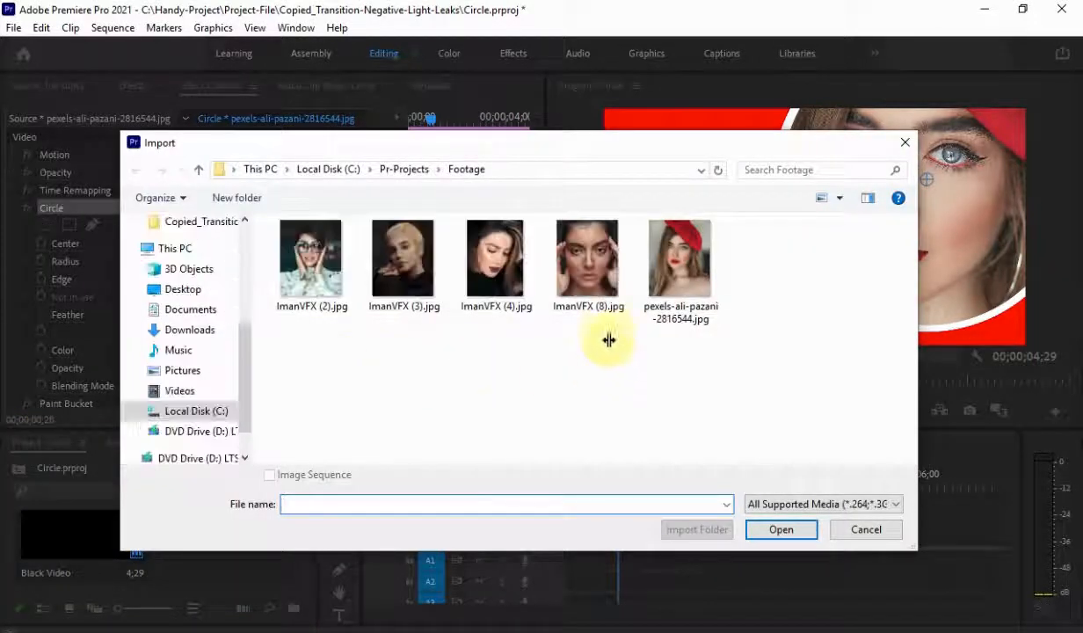
left_click(492, 264)
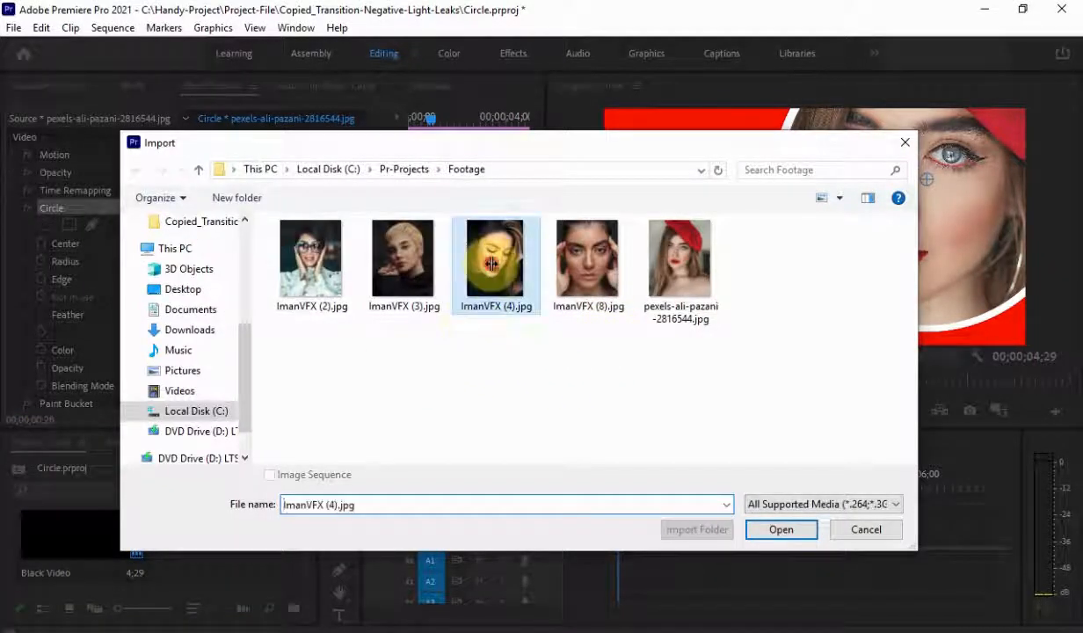
left_click(780, 529)
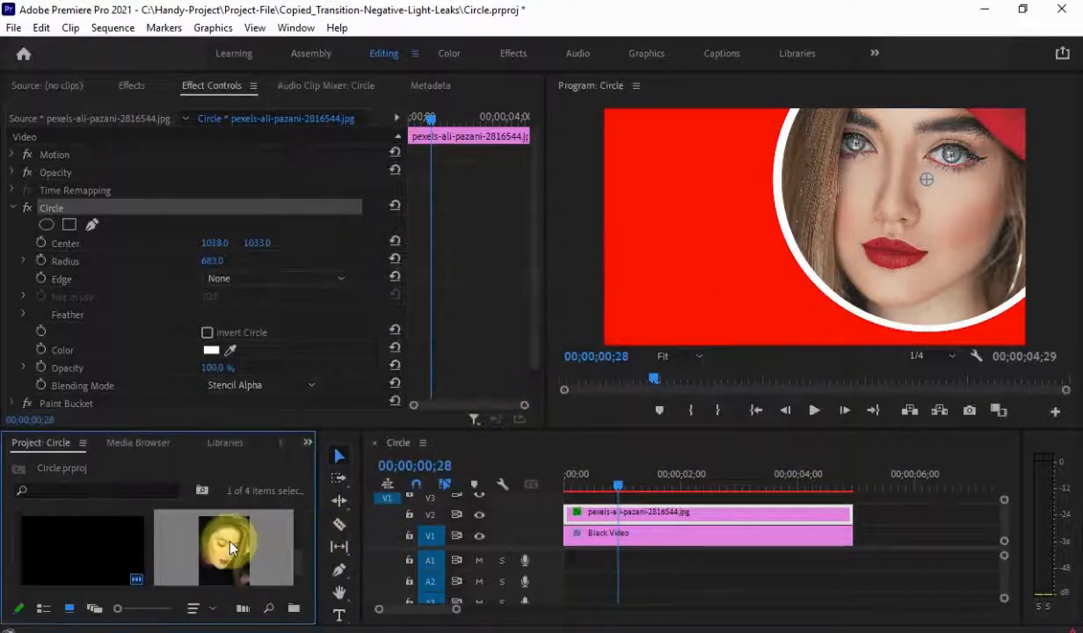
Step: Place ImanVFX (4).jpg on track V3 above the first portrait, starting at the beginning of the sequence, and select the clip
left_click_drag(229, 552, 778, 524)
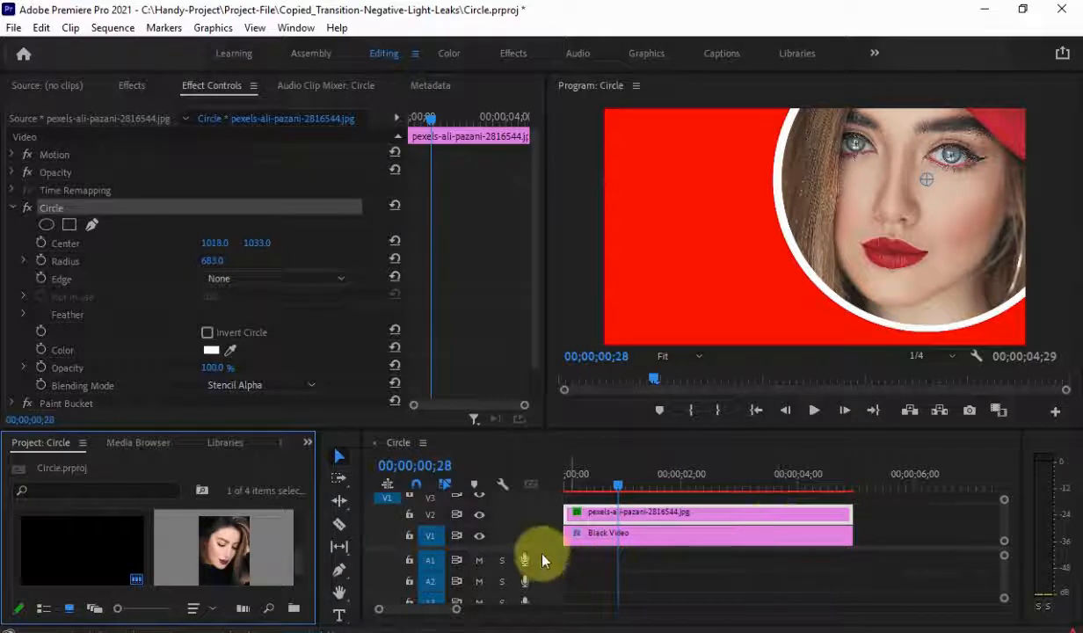
left_click_drag(539, 546, 529, 572)
left_click_drag(231, 562, 606, 486)
left_click(621, 512)
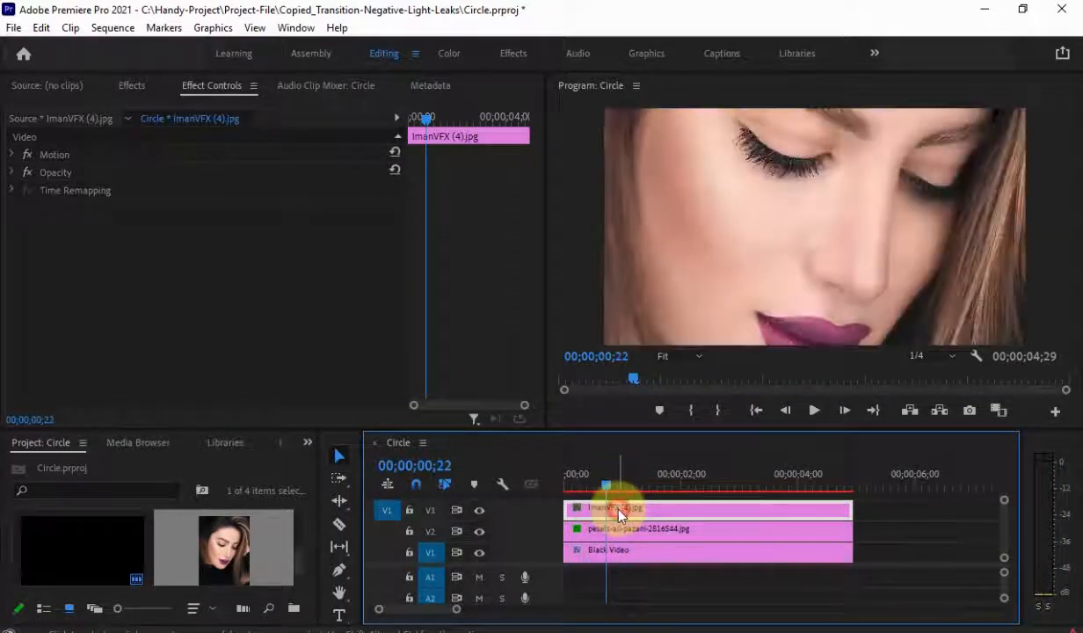
Step: Set the ImanVFX (4).jpg clip's Motion scale to 30 and its position to 254, 304
left_click(12, 155)
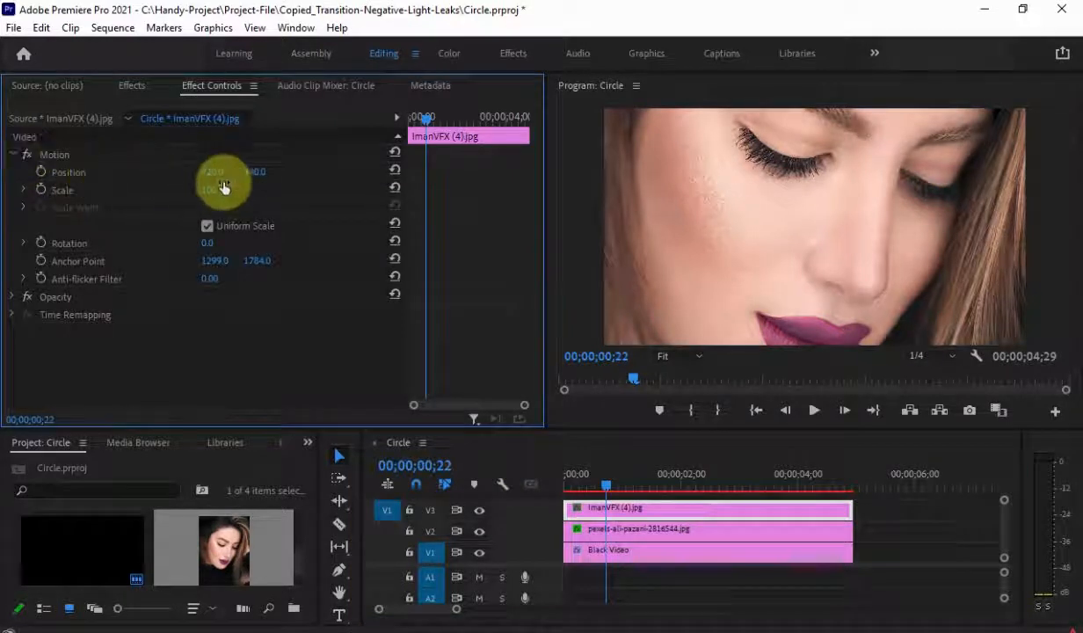
left_click_drag(211, 189, 143, 195)
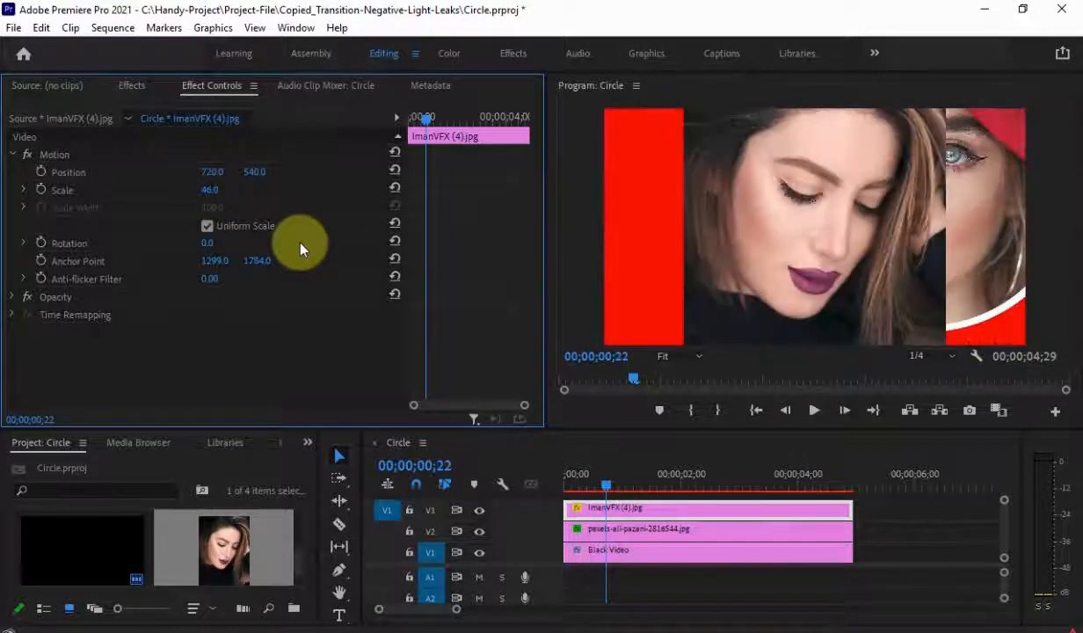
left_click(211, 190)
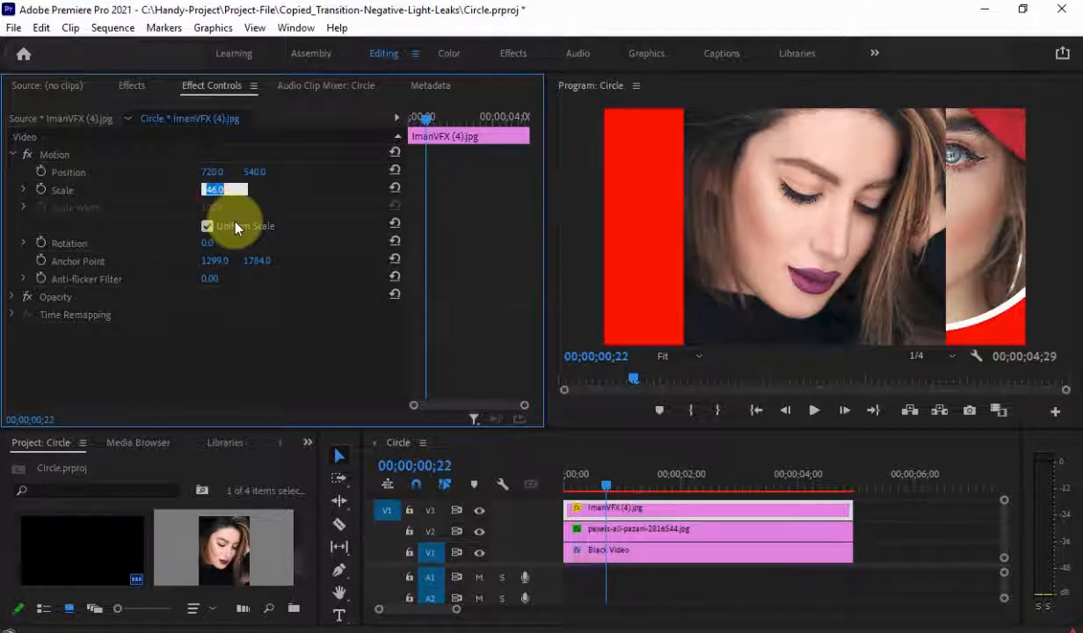
key("Return")
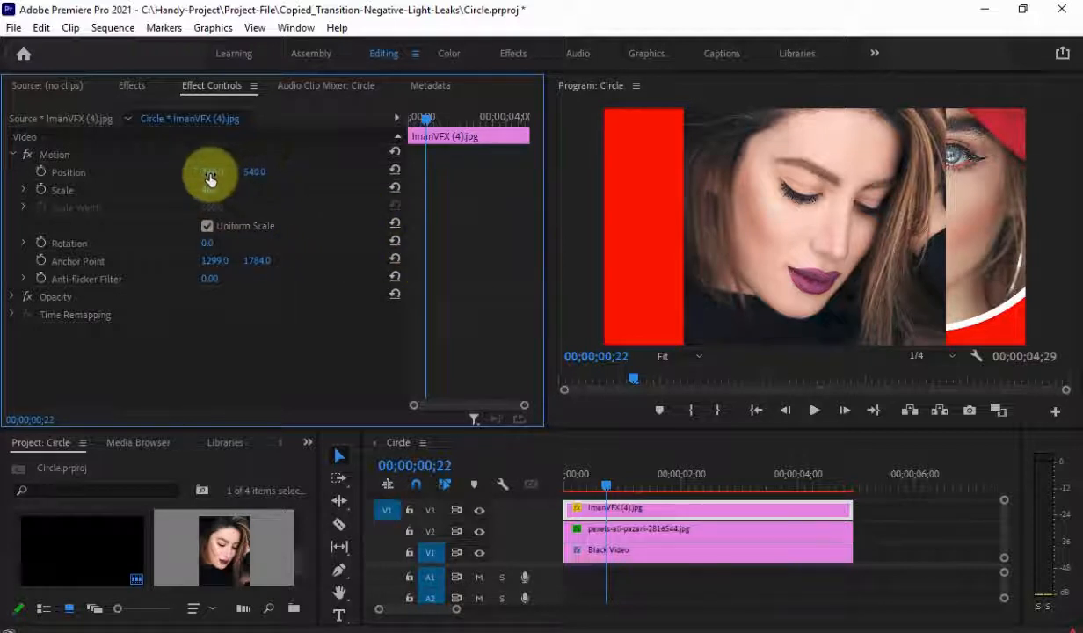
left_click(209, 192)
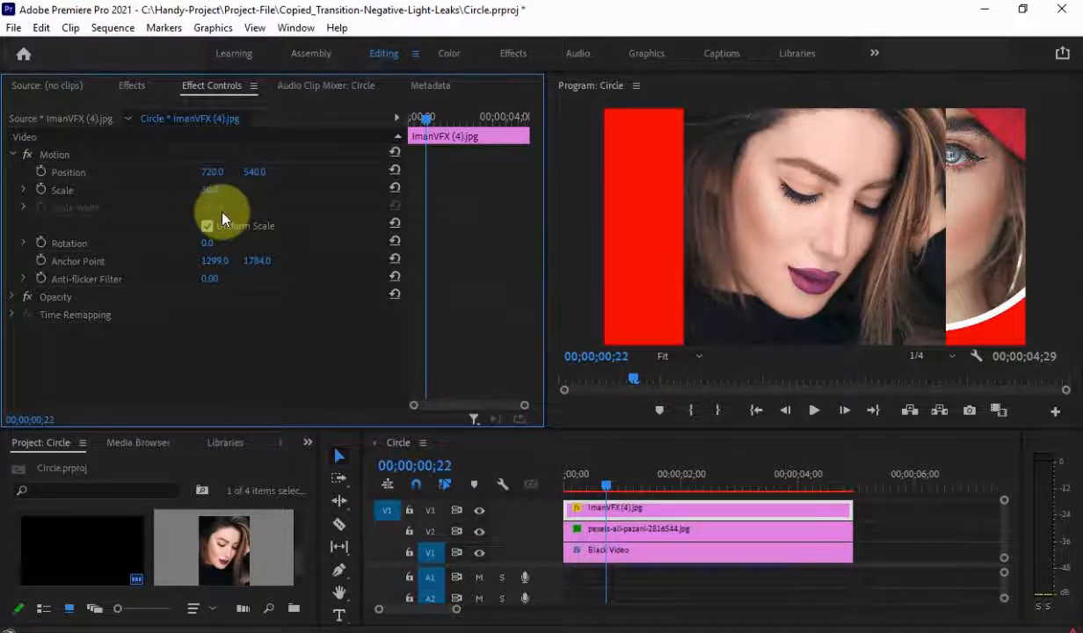
key("Return")
left_click_drag(209, 179, 338, 183)
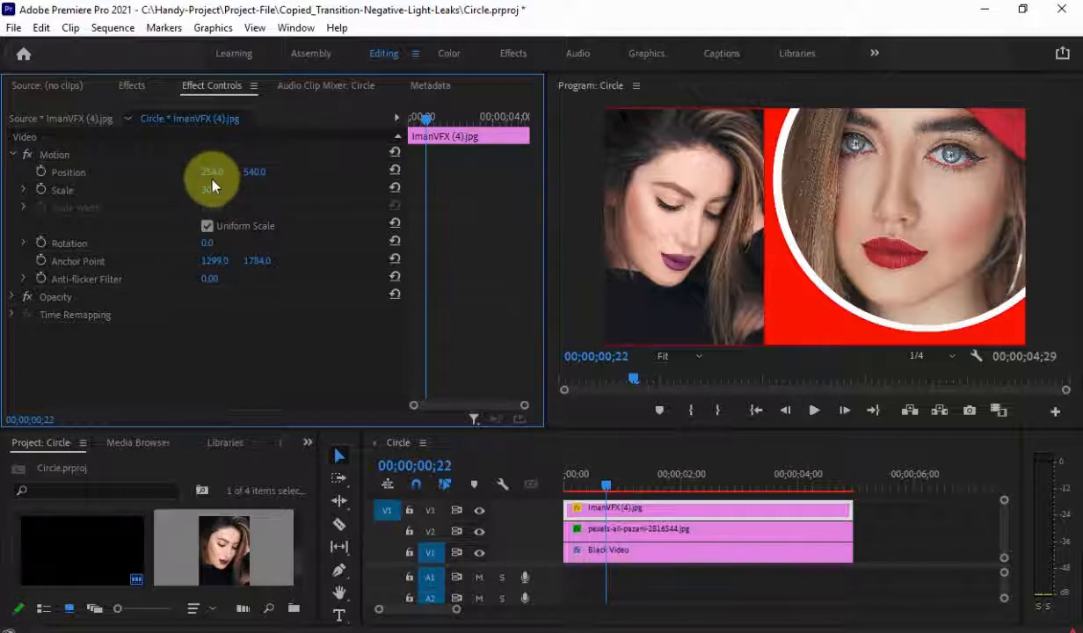
left_click_drag(254, 172, 39, 170)
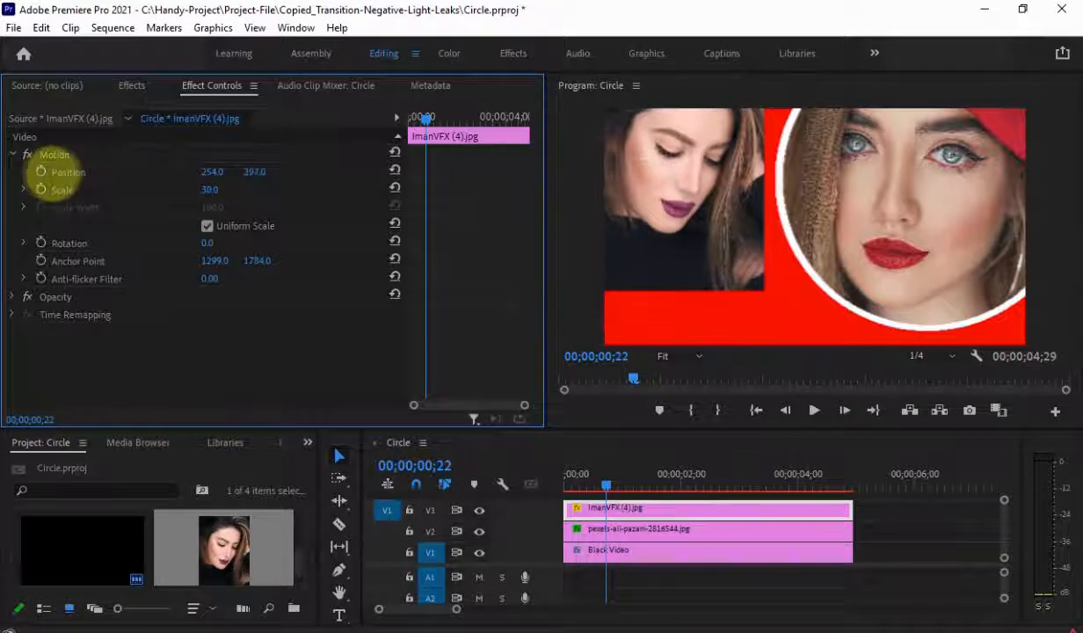
Step: Apply the Circle effect from the Generate video effects to the ImanVFX (4).jpg clip on V3
left_click(128, 86)
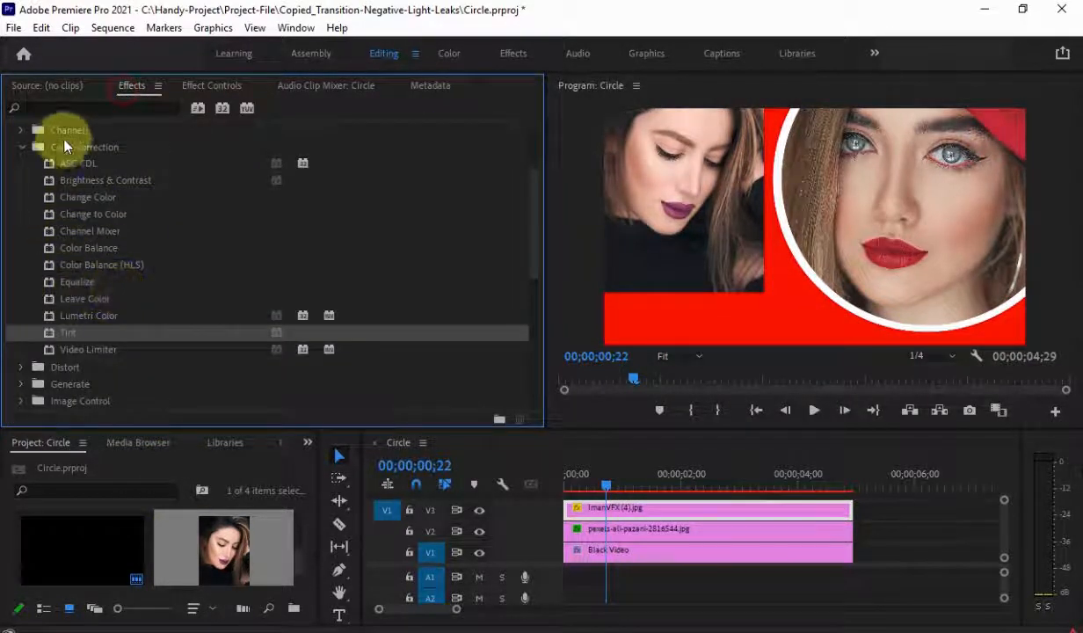
left_click(85, 150)
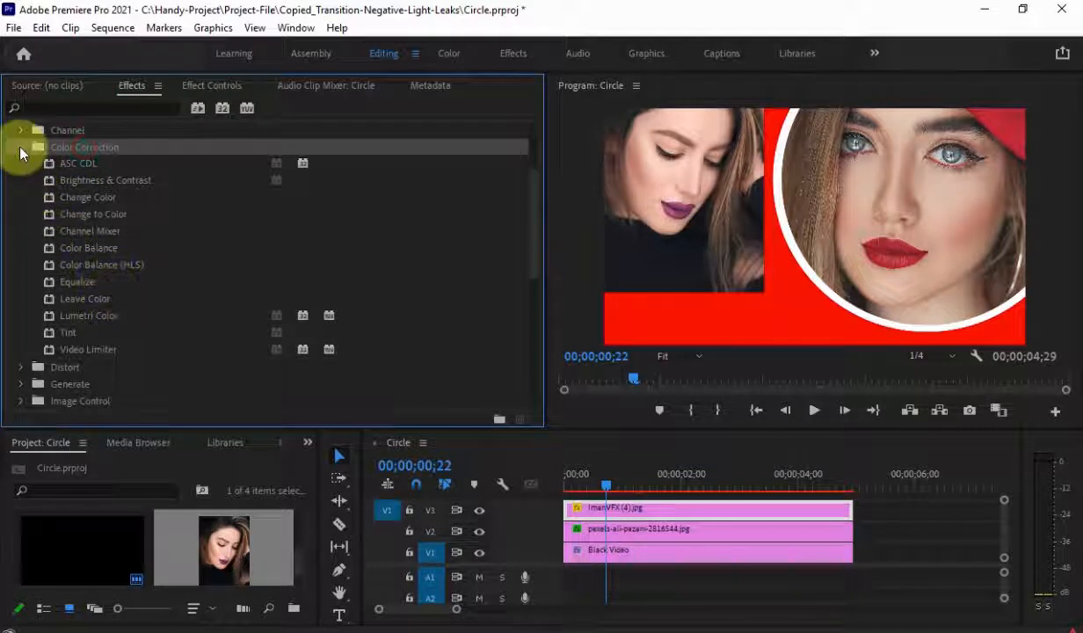
left_click(20, 148)
left_click(71, 180)
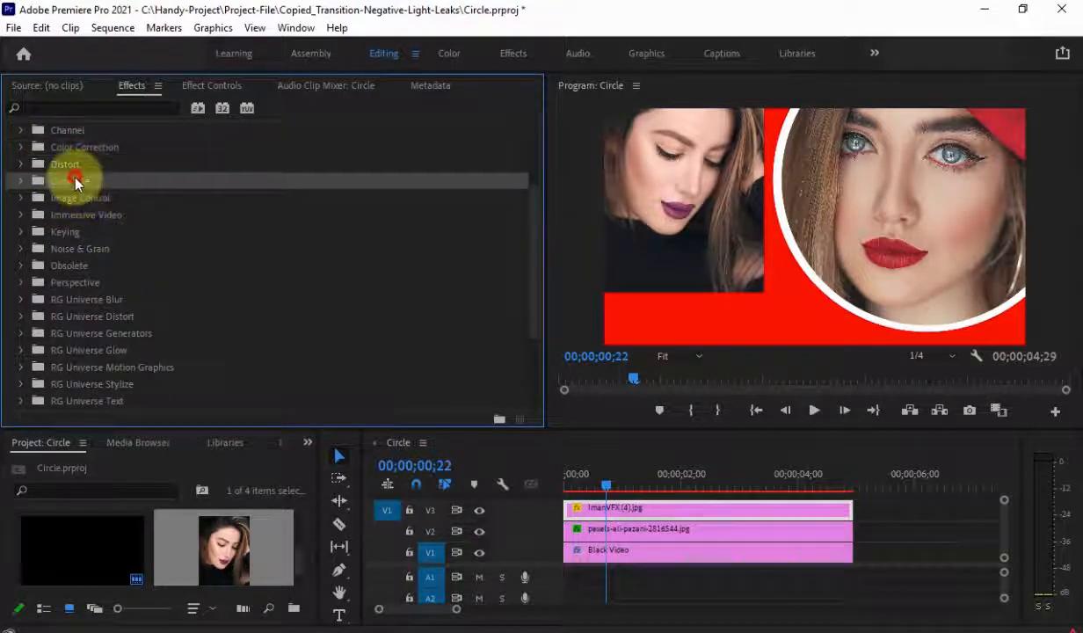
left_click(20, 181)
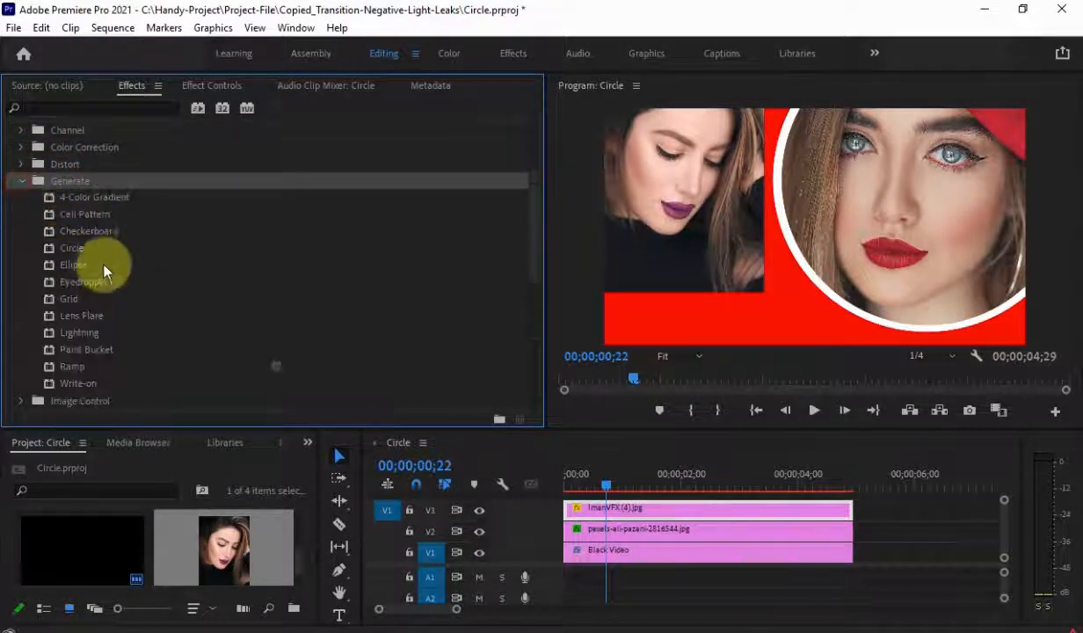
left_click(75, 248)
left_click_drag(77, 250, 631, 508)
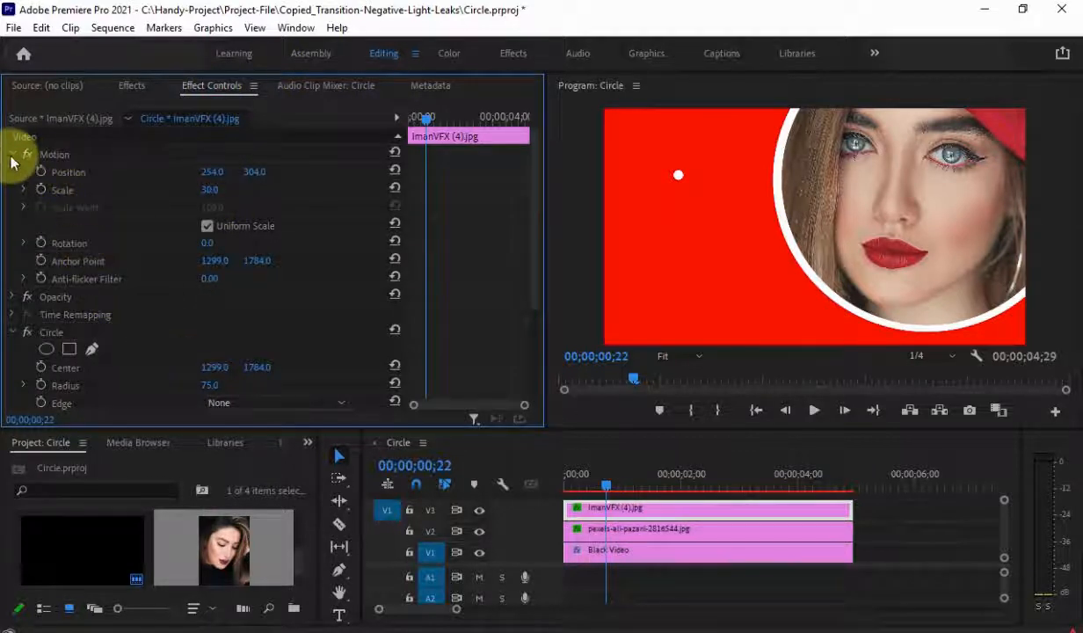
Step: Set the new Circle effect's radius to 1377 and its center to 959, 1698
scroll(126, 250, "down", 5)
left_click(64, 187)
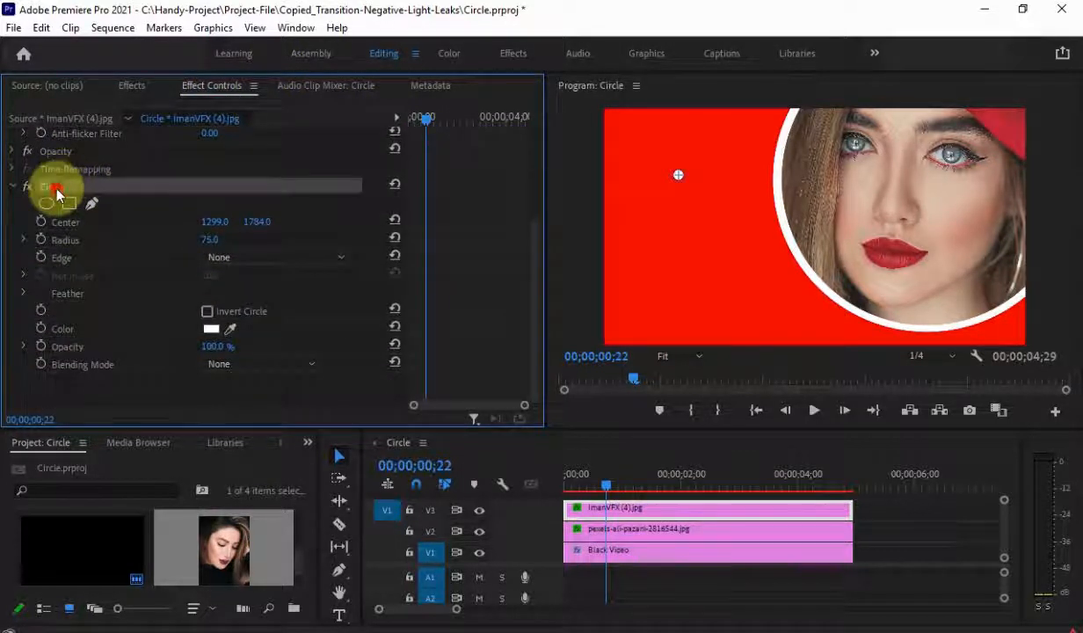
left_click_drag(210, 240, 322, 239)
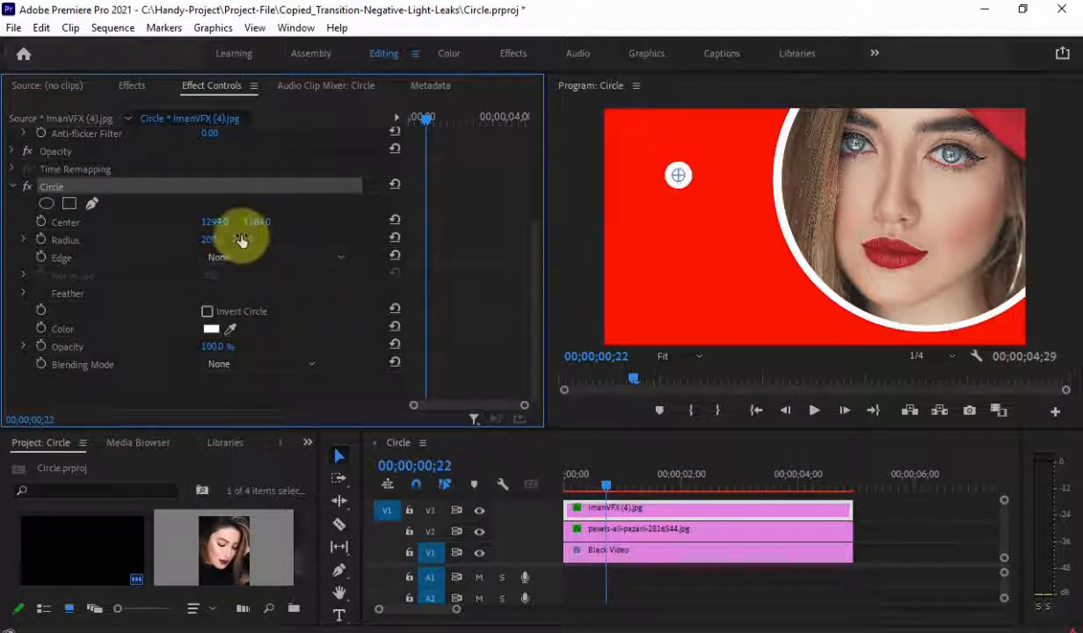
mouse_move(212, 239)
left_mouse_down()
mouse_move(442, 236)
mouse_move(452, 246)
mouse_move(302, 246)
mouse_move(259, 234)
mouse_move(204, 244)
left_mouse_up()
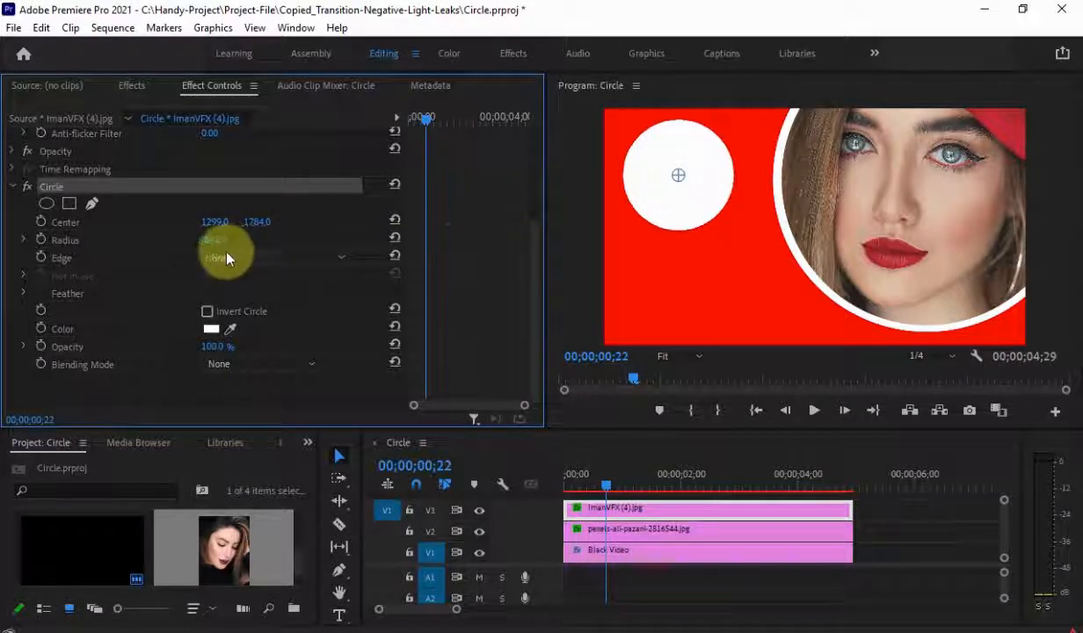
left_click_drag(210, 240, 501, 254)
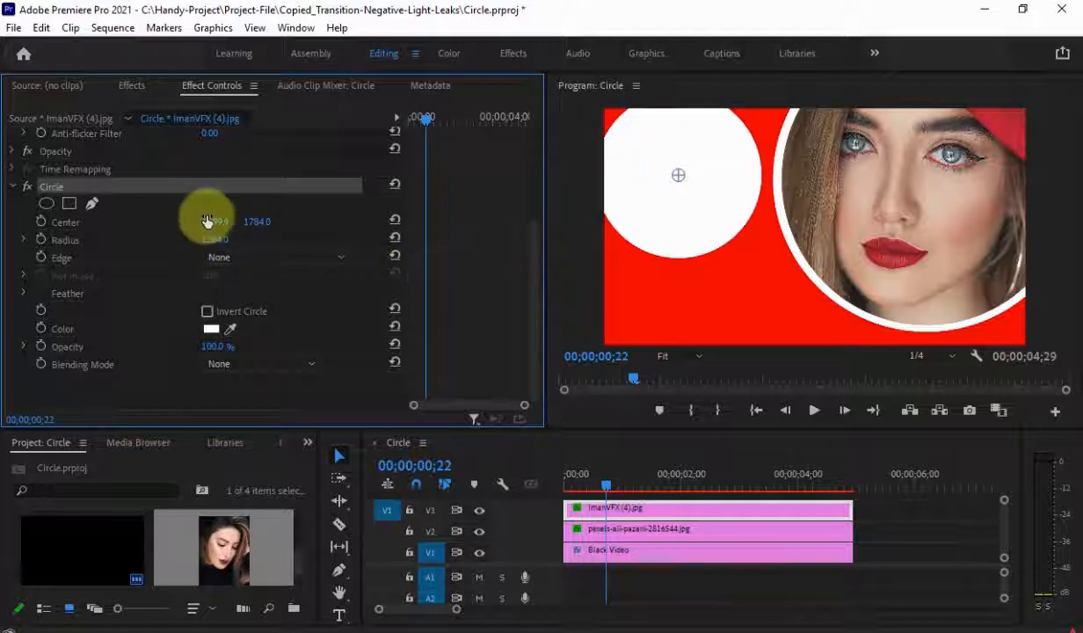
left_click_drag(209, 220, 247, 236)
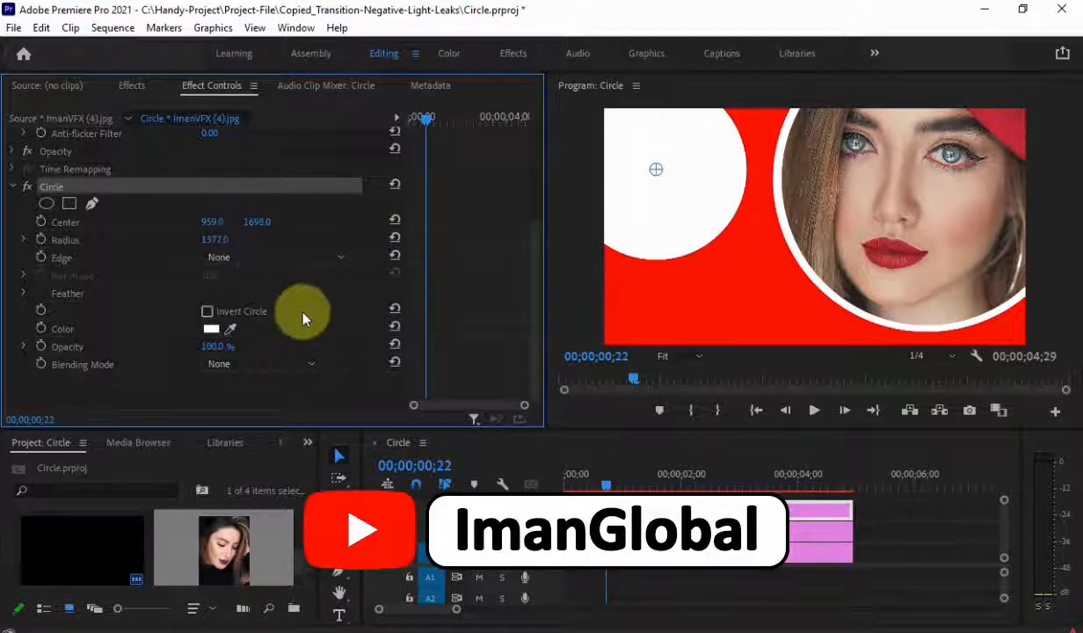
Step: Set the Circle effect's blending mode to Stencil Alpha and collapse its settings
left_click(302, 368)
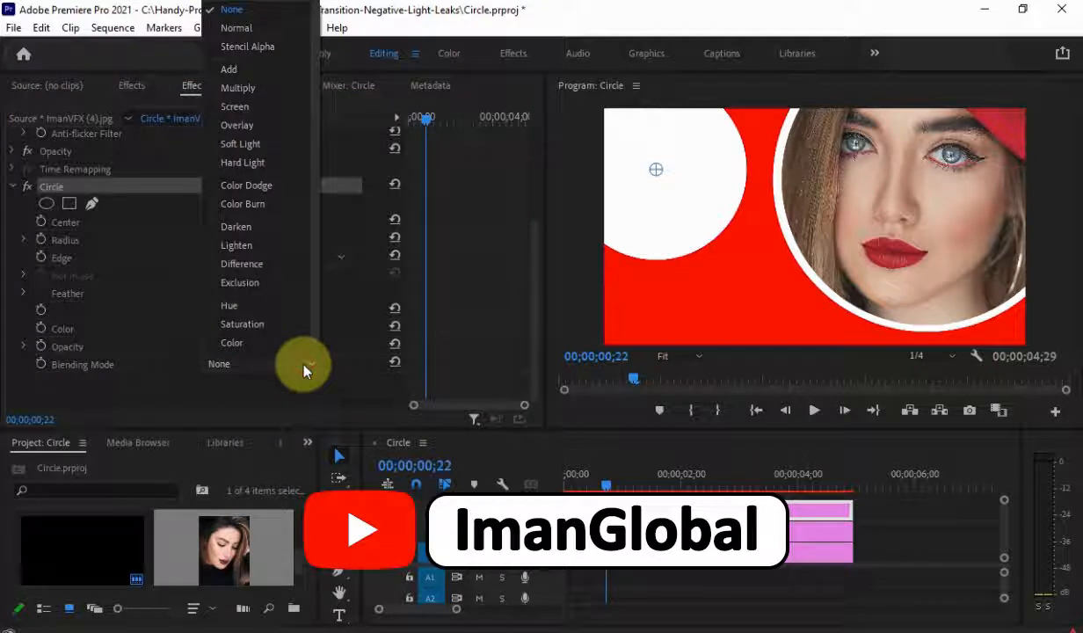
left_click(266, 48)
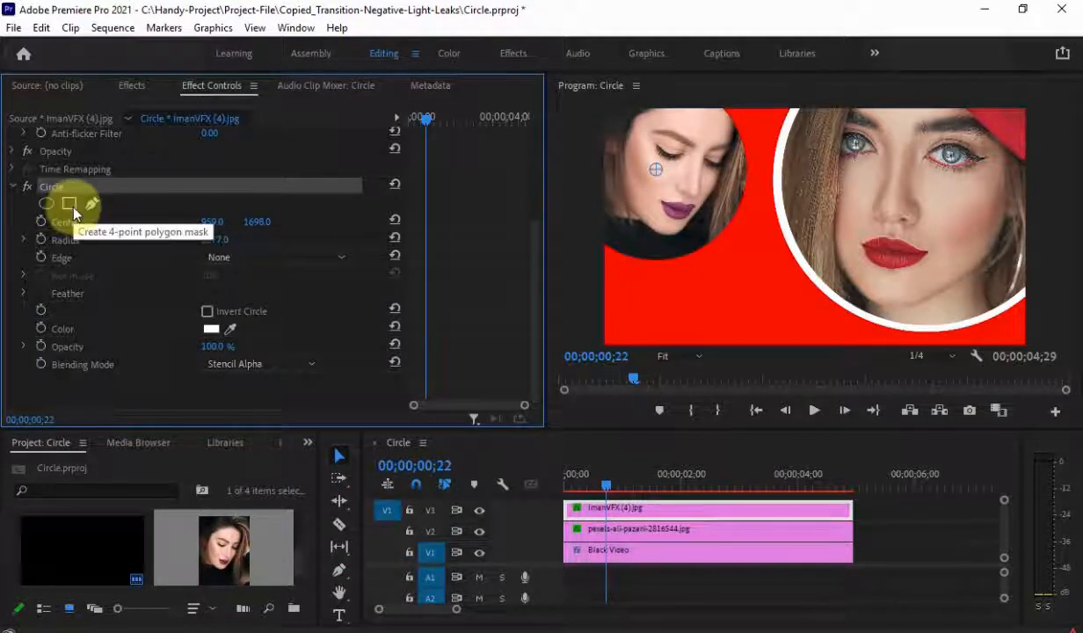
left_click(10, 187)
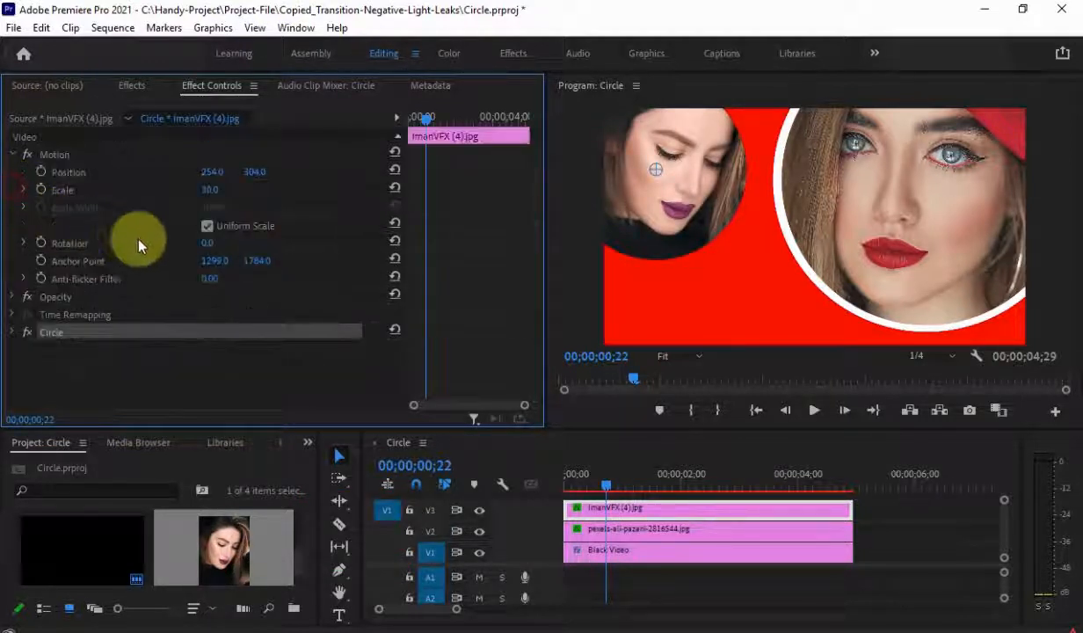
Step: Apply the Paint Bucket effect from the Generate video effects to the ImanVFX (4).jpg clip on V3
left_click(134, 85)
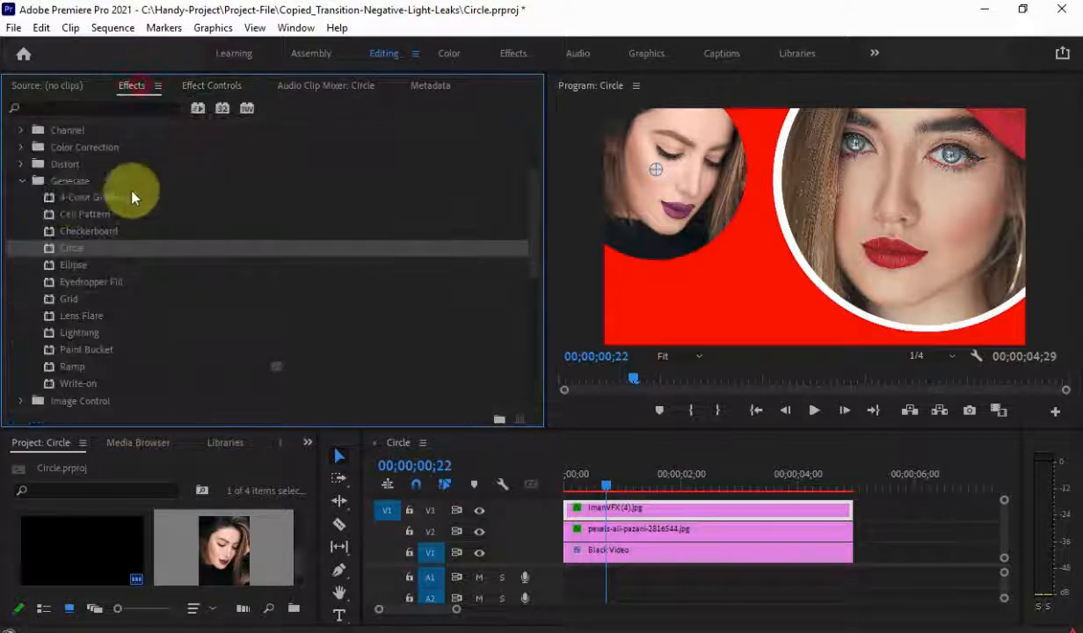
left_click(71, 181)
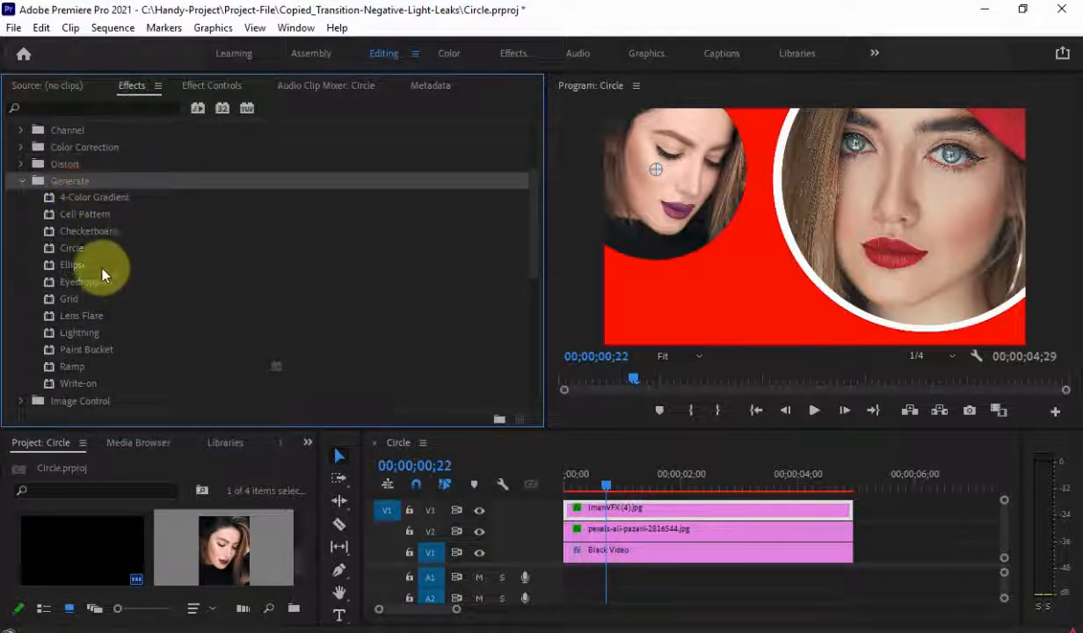
left_click(90, 350)
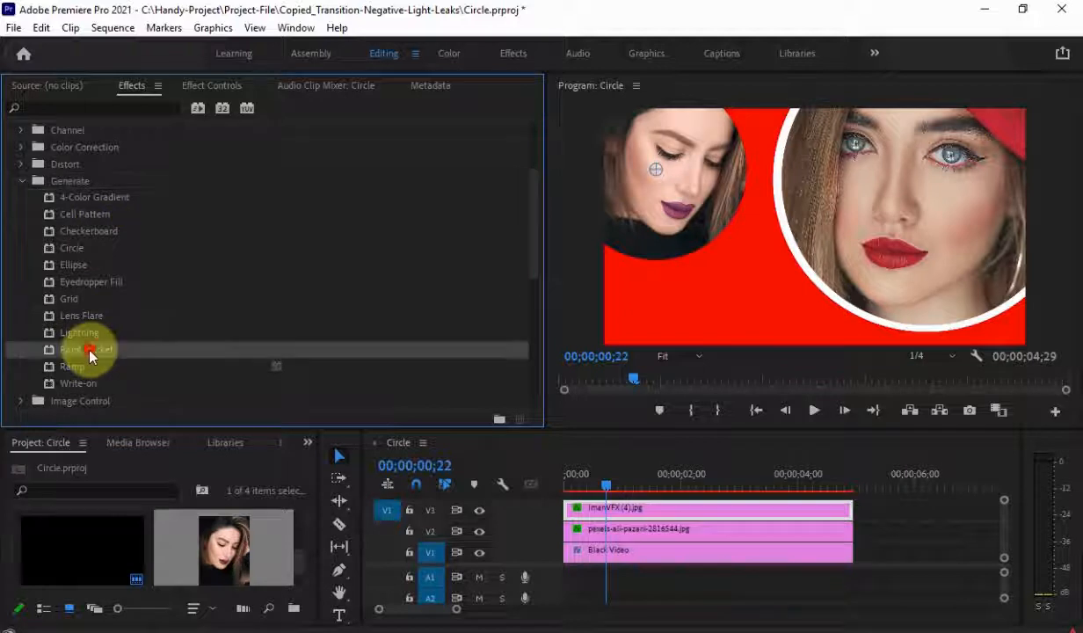
mouse_move(97, 349)
left_mouse_down()
mouse_move(430, 374)
mouse_move(689, 508)
mouse_move(673, 512)
left_mouse_up()
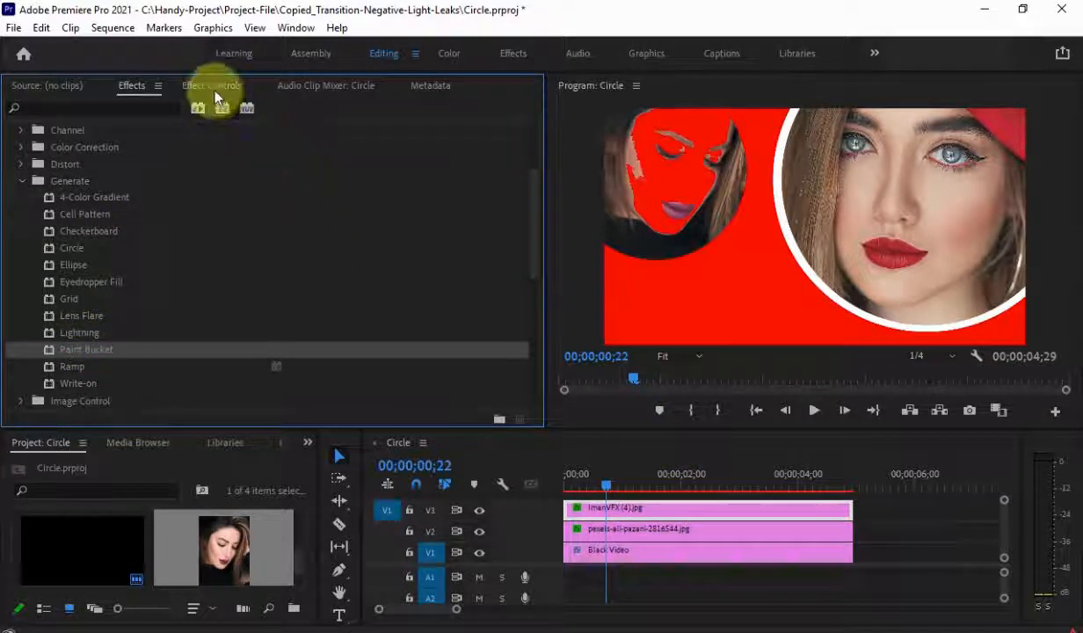
Step: Set the Paint Bucket effect's fill selector to Alpha Channel and its stroke to Stroke on the ImanVFX (4).jpg clip
left_click(215, 88)
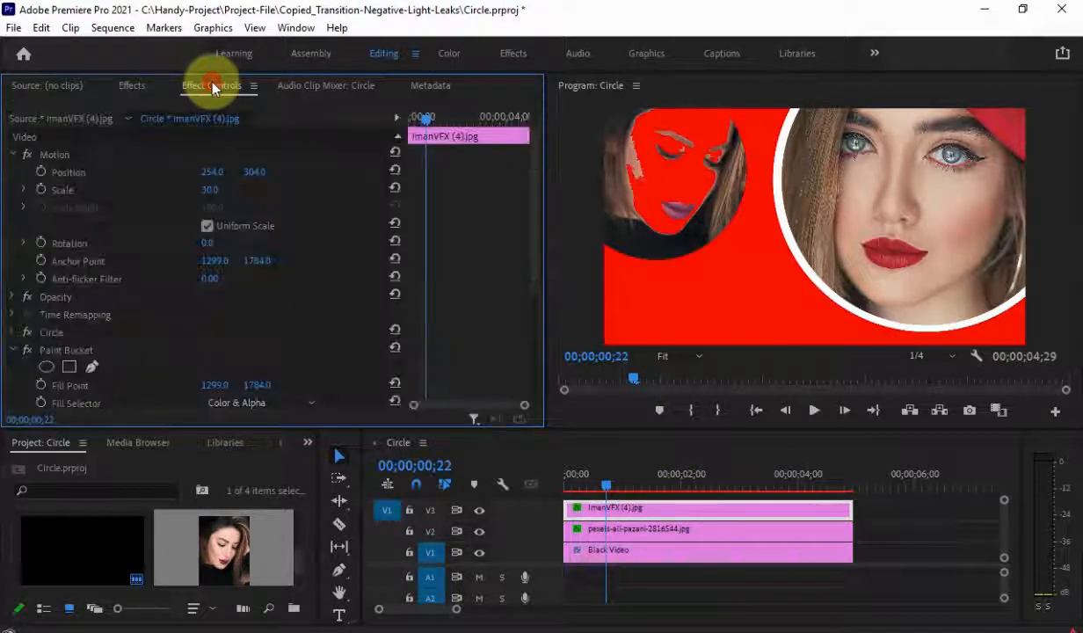
left_click(17, 156)
left_click(68, 223)
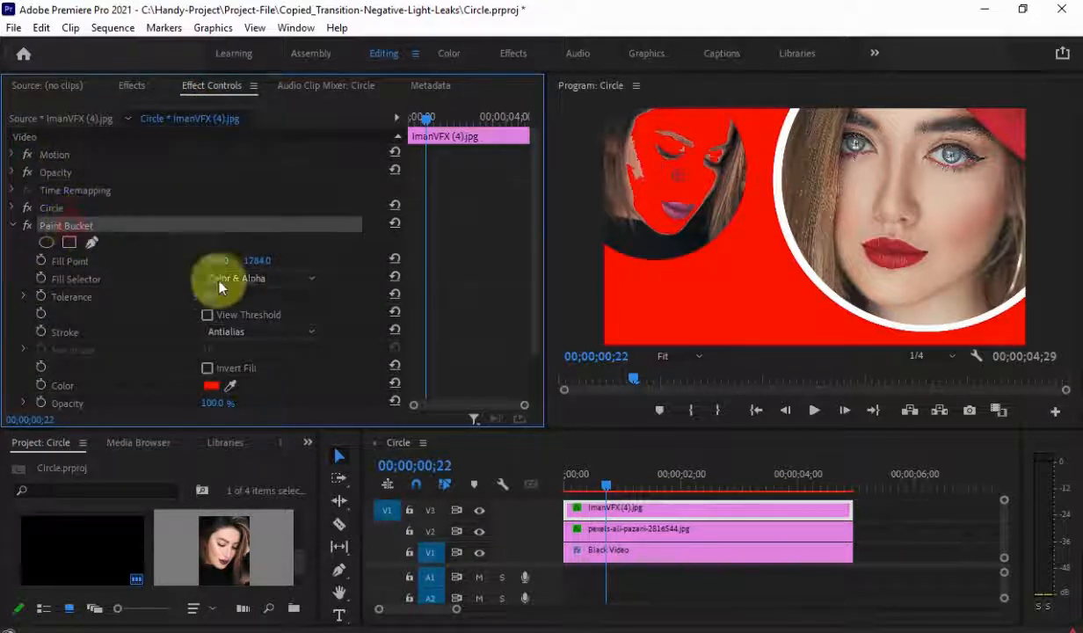
scroll(233, 282, "down", 2)
left_click(304, 276)
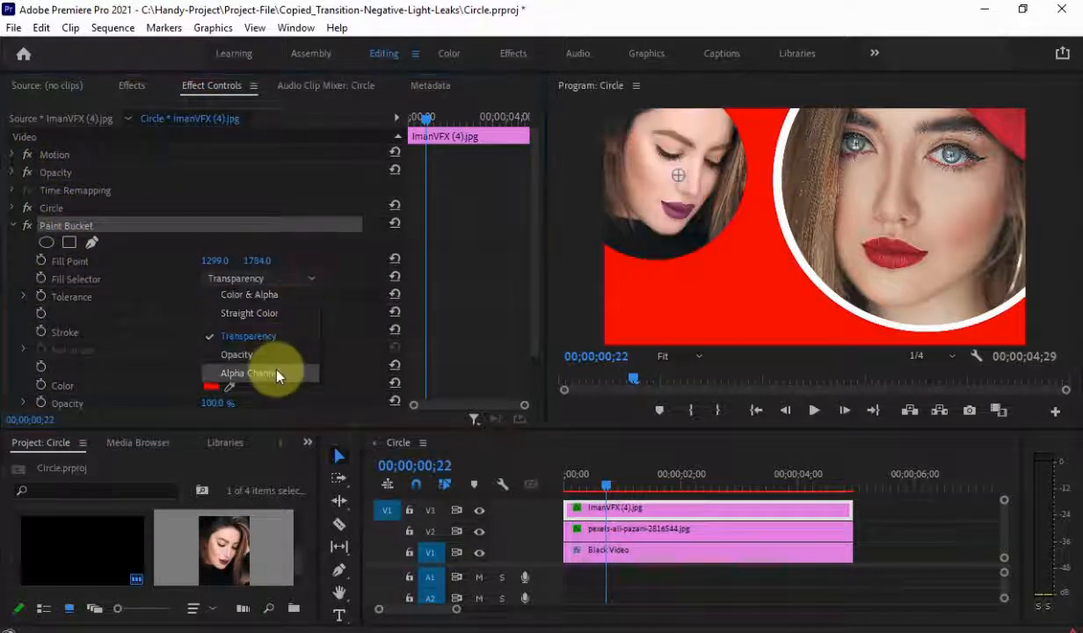
left_click(274, 374)
left_click(297, 333)
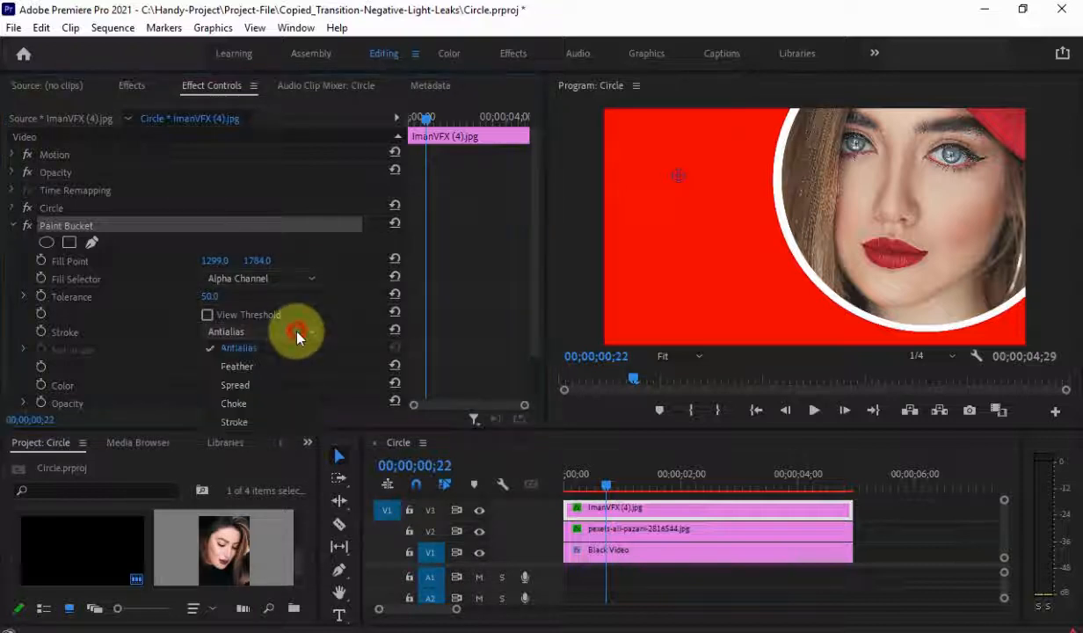
left_click(251, 420)
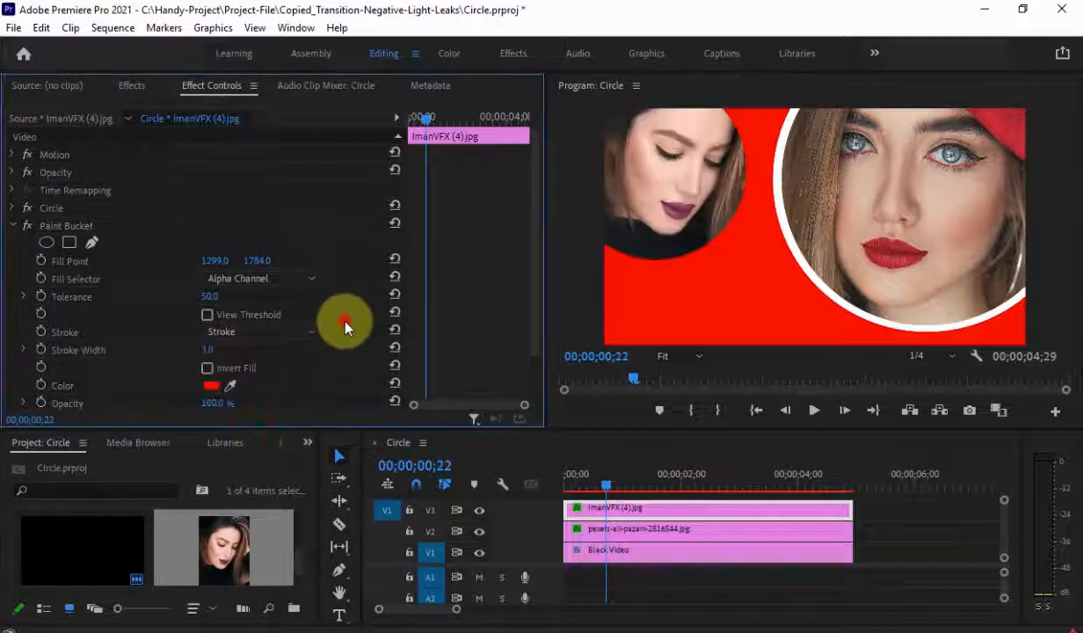
Step: Set the Paint Bucket effect's color to white for the ImanVFX (4).jpg clip's outline
scroll(345, 326, "down", 1)
left_click(220, 352)
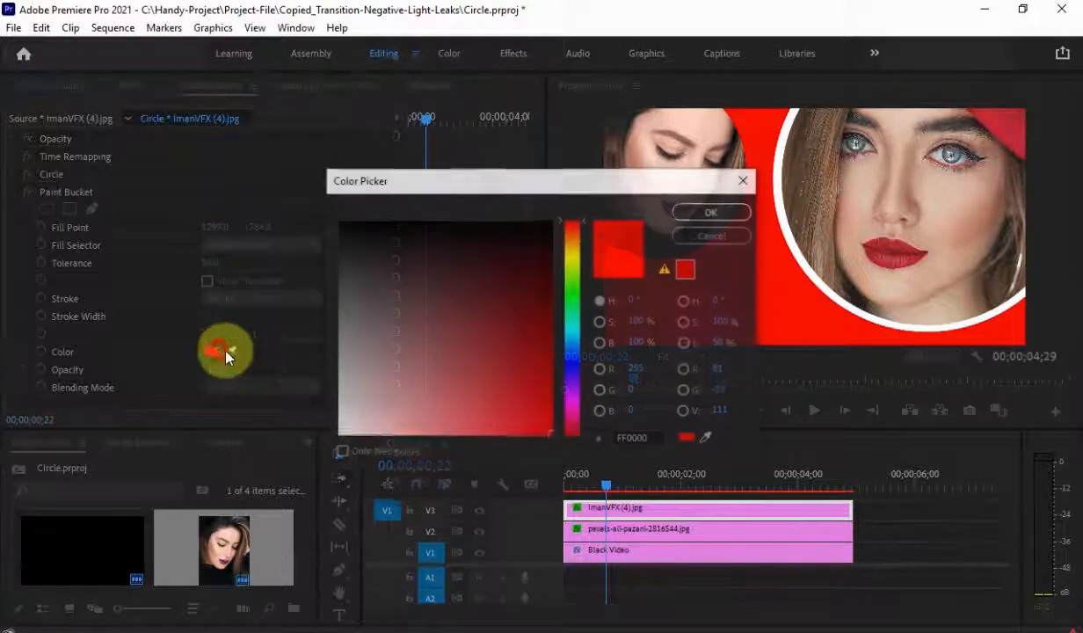
left_click_drag(370, 375, 331, 435)
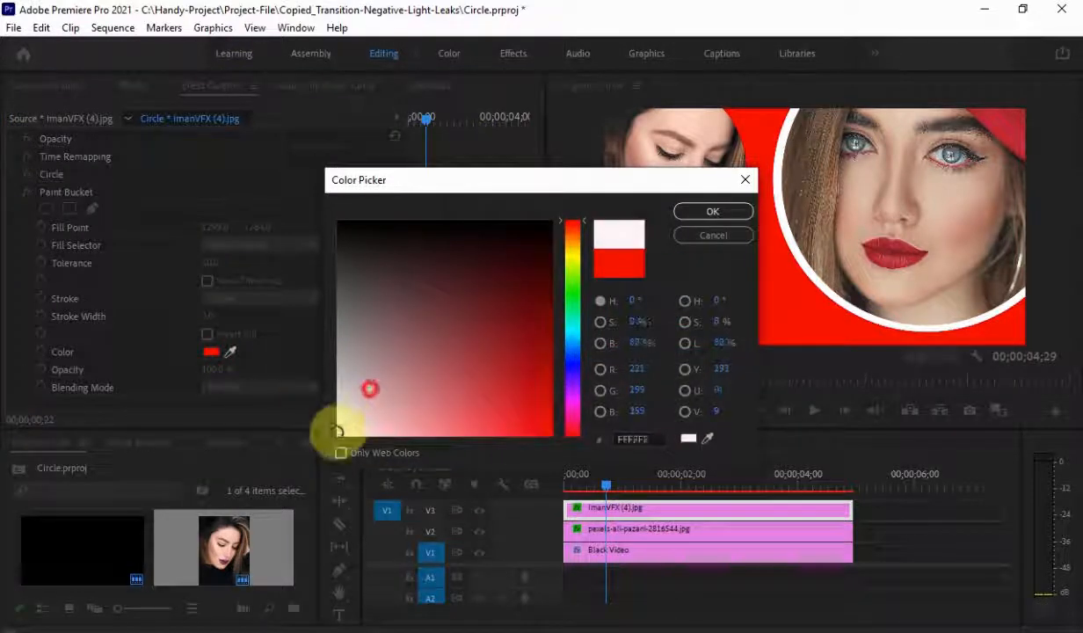
left_click(679, 210)
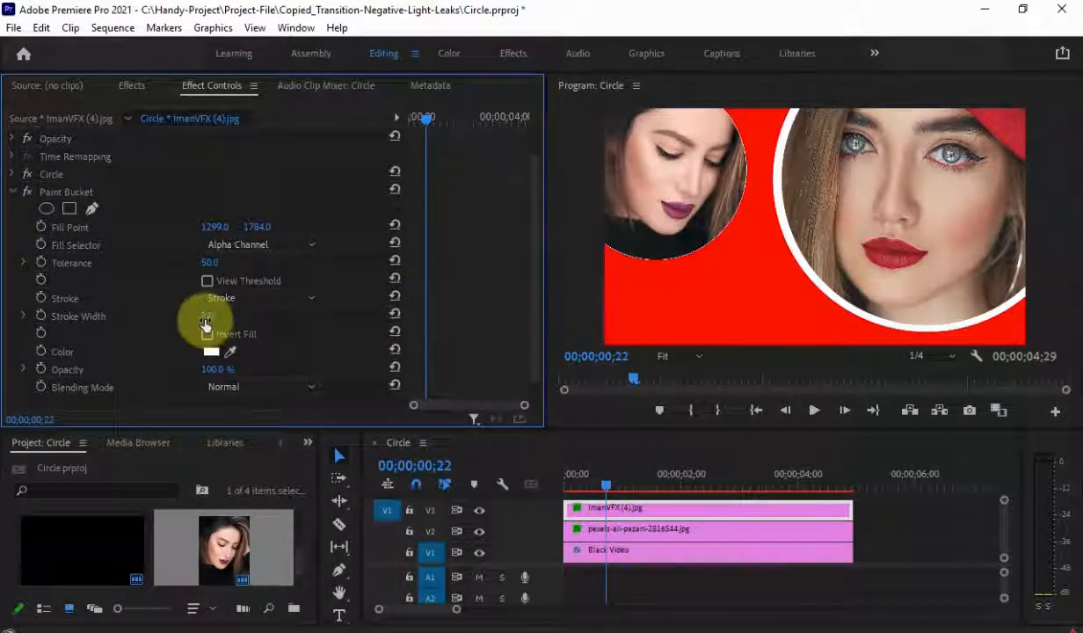
Step: Set the Paint Bucket effect's stroke width to 40 on the ImanVFX (4).jpg clip
left_click_drag(204, 318, 327, 318)
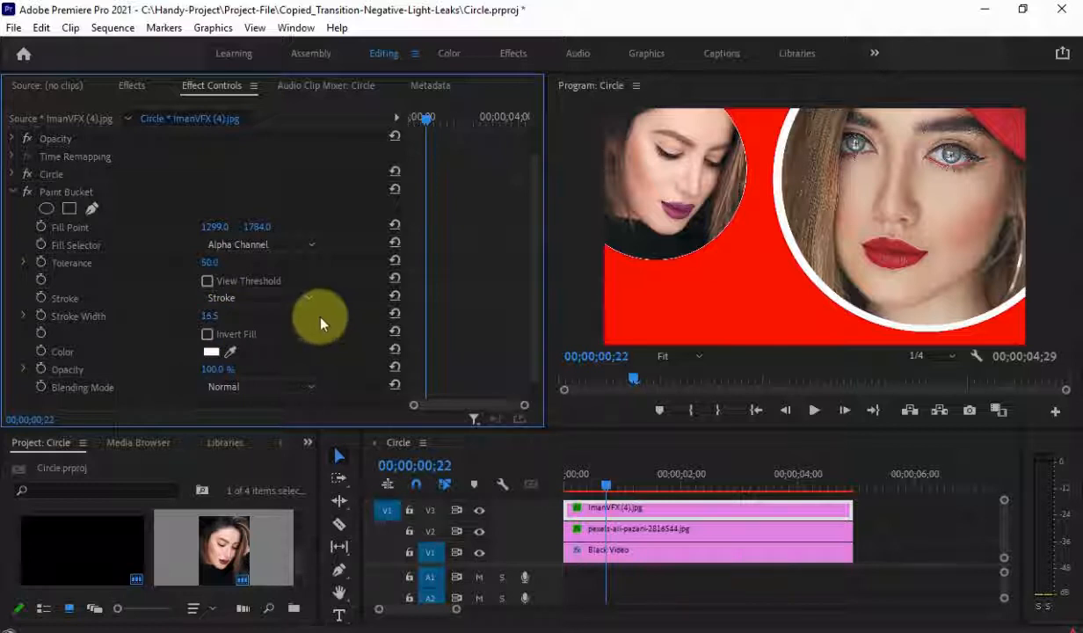
left_click_drag(215, 319, 352, 322)
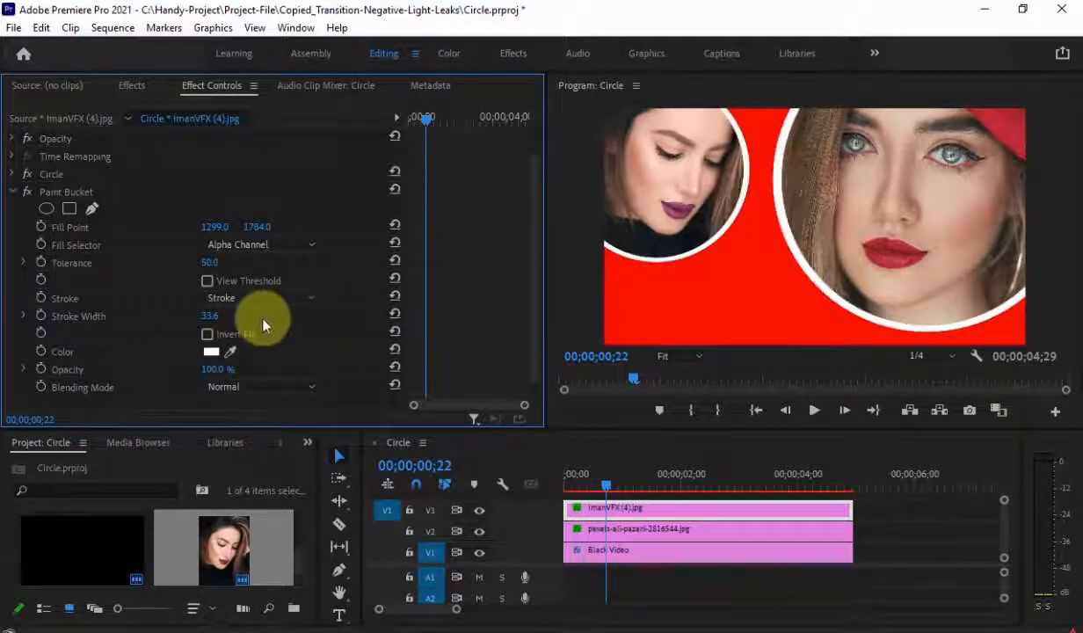
left_click_drag(214, 319, 283, 312)
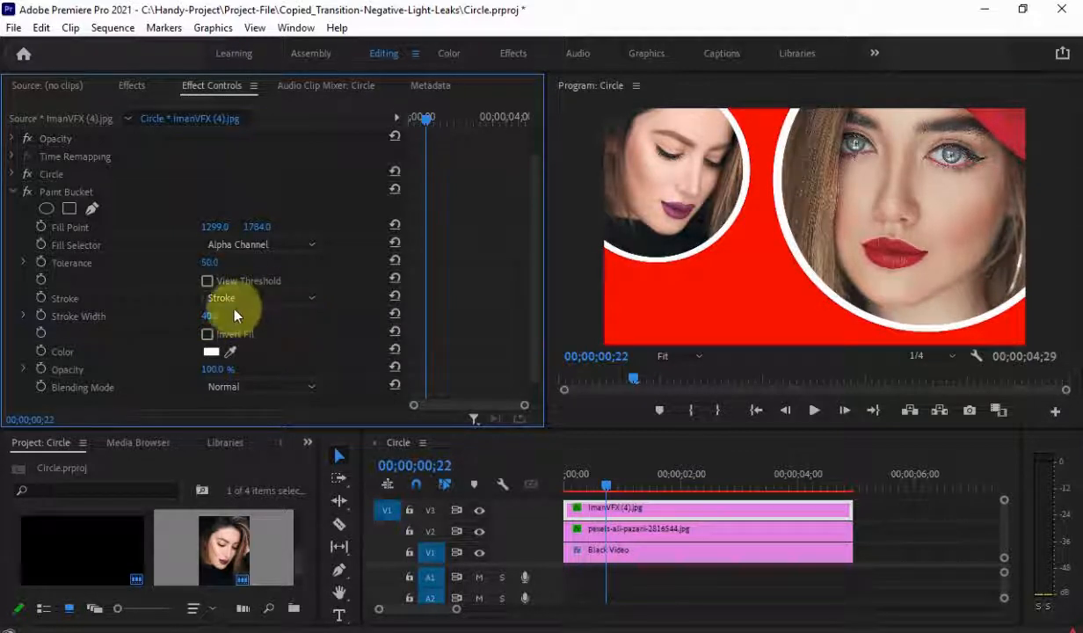
left_click(349, 316)
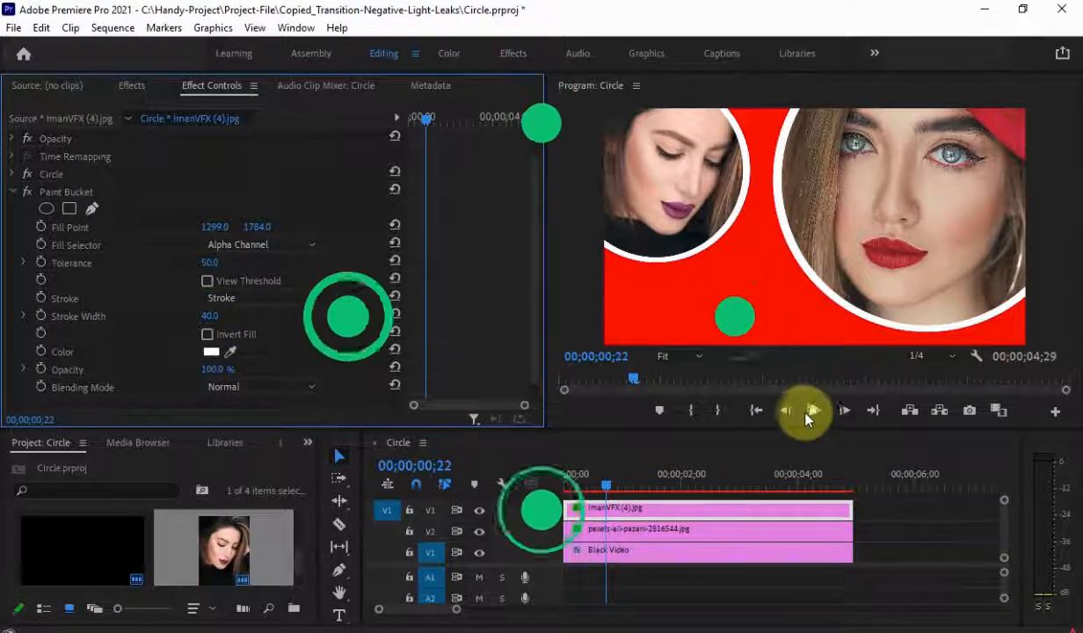